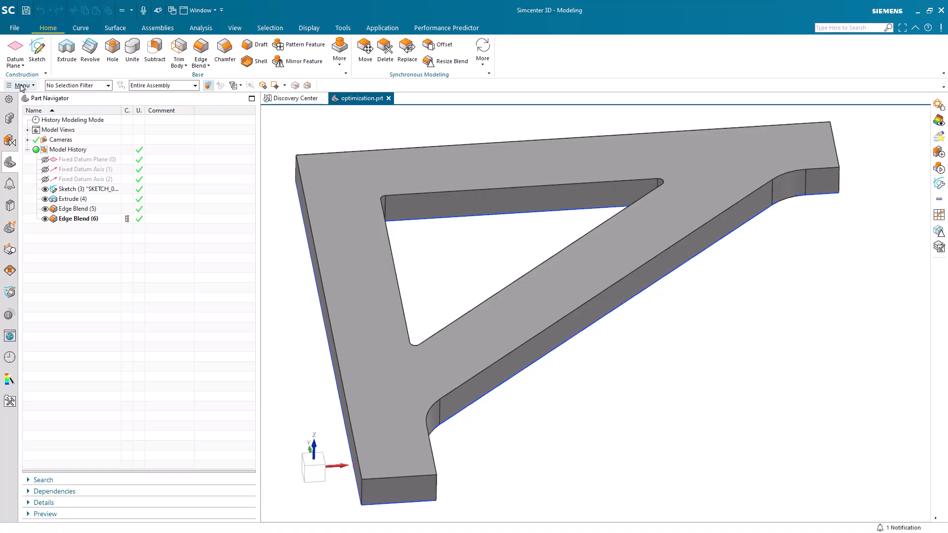
Assign the library material Steel to the bracket's solid body.
left_click(49, 157)
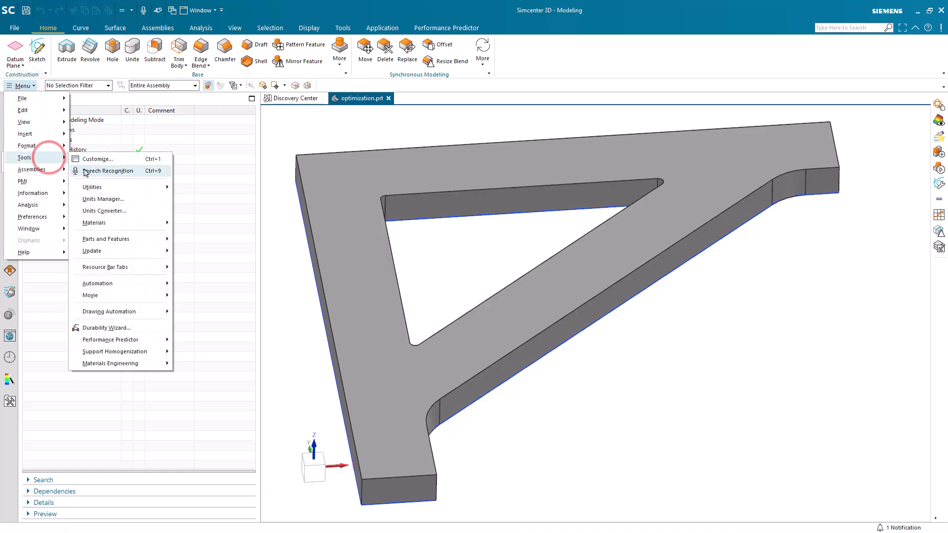
left_click(103, 220)
left_click(193, 225)
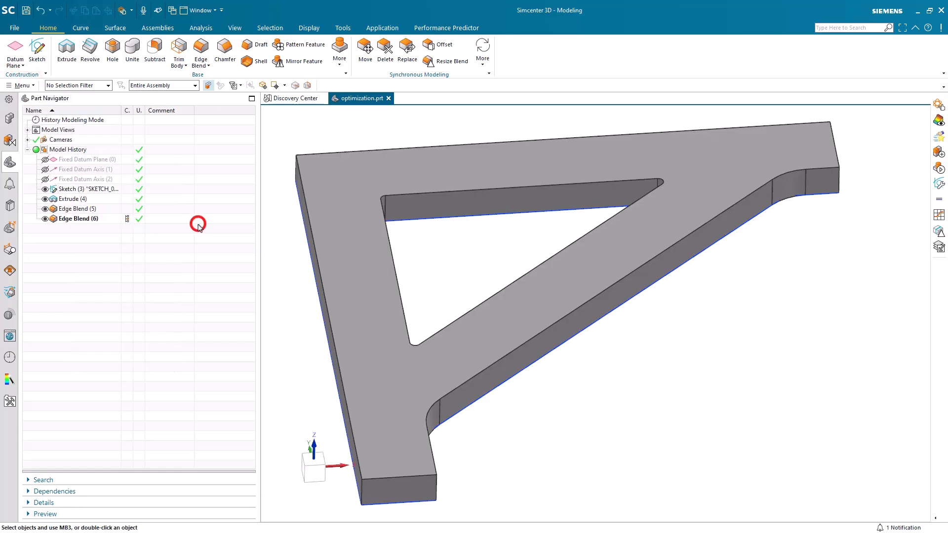
left_click_drag(392, 187, 413, 351)
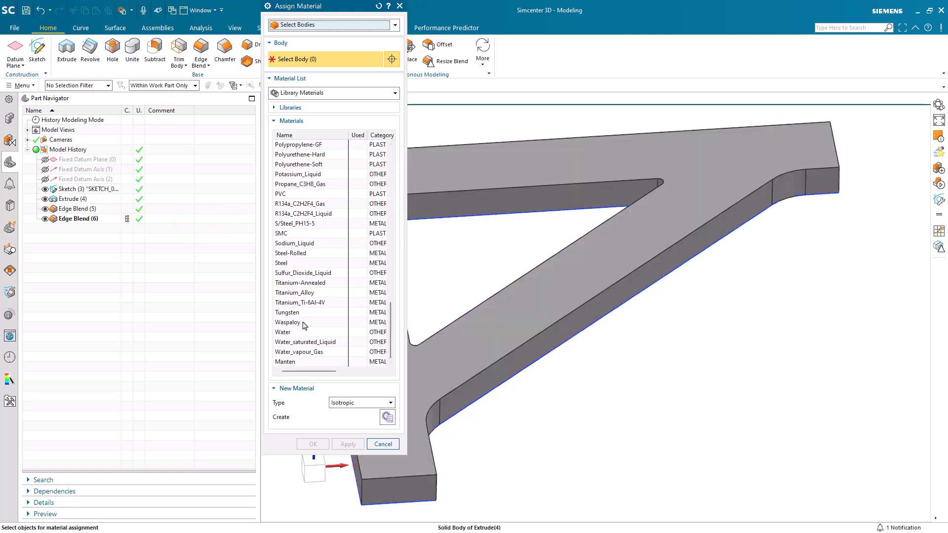
left_click(289, 264)
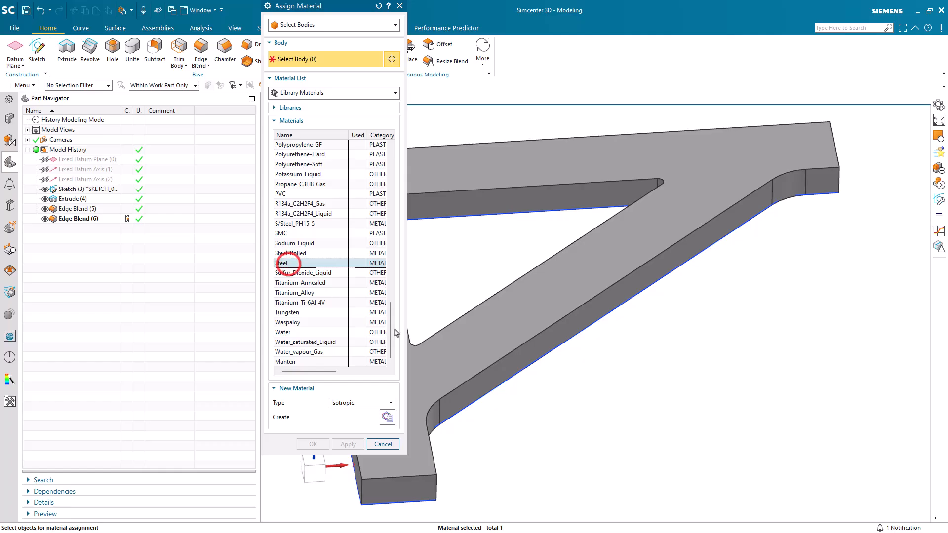
left_click(446, 361)
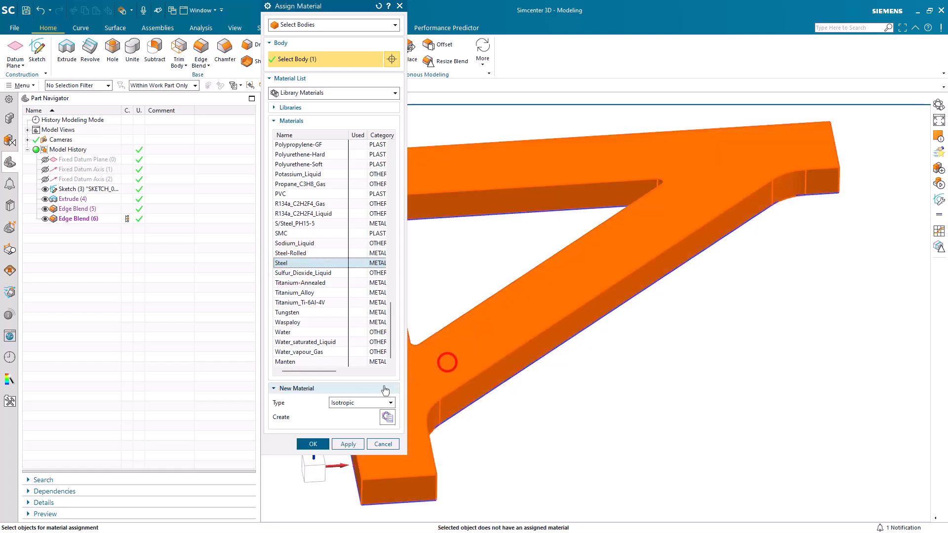
left_click(313, 444)
Load the library material Aluminum_6061 into the part through Manage Materials.
left_click(26, 86)
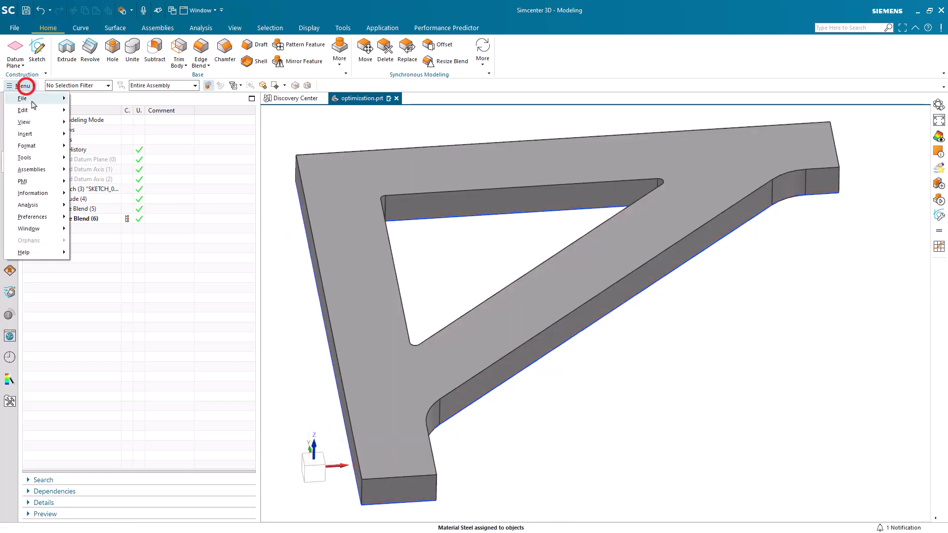
left_click(41, 158)
left_click(112, 223)
left_click(198, 237)
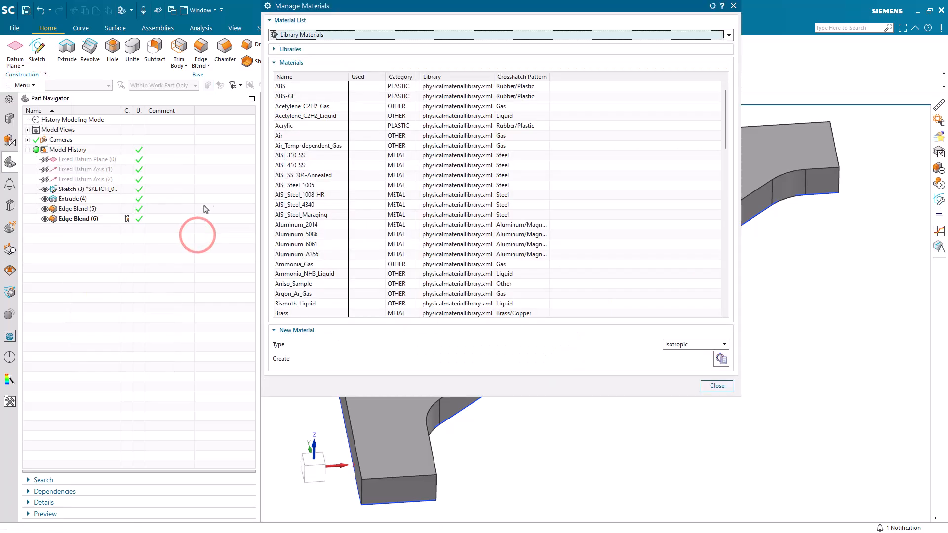
left_click(308, 245)
right_click(308, 245)
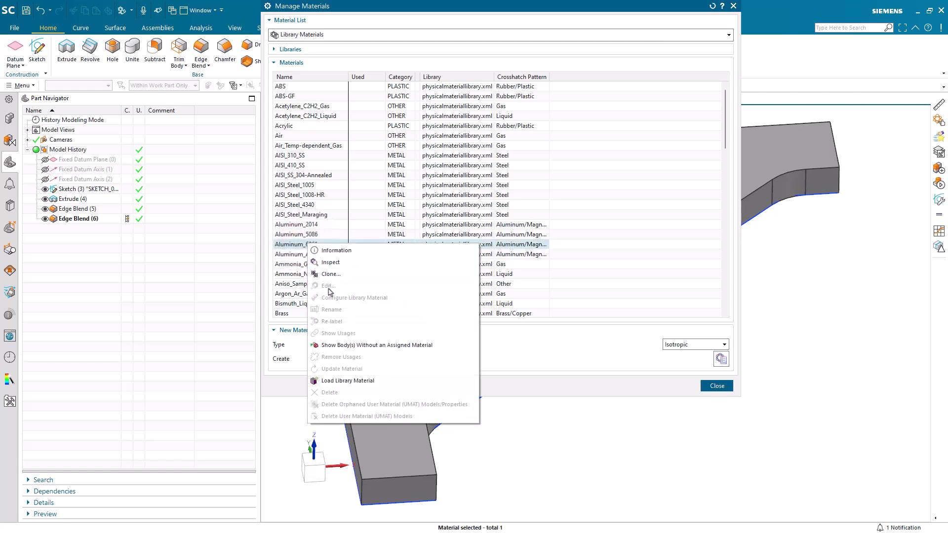
left_click(351, 382)
left_click(717, 386)
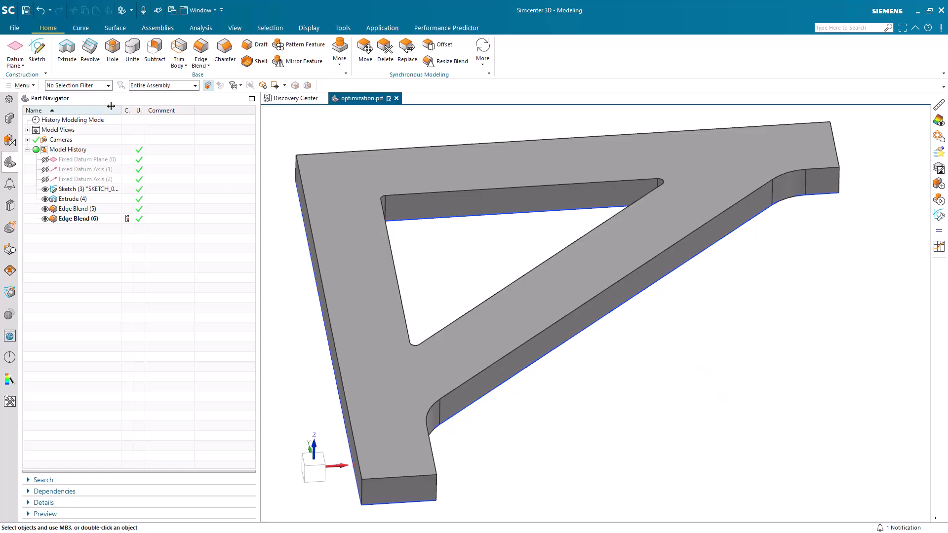
Measure the bracket's solid body and save its weight as an expression in an associative body measurement.
left_click(30, 86)
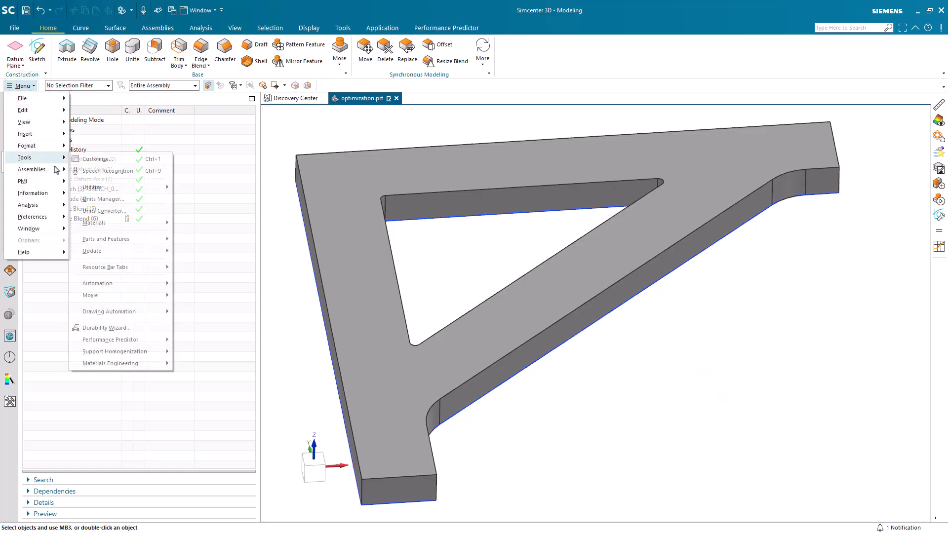
left_click(59, 194)
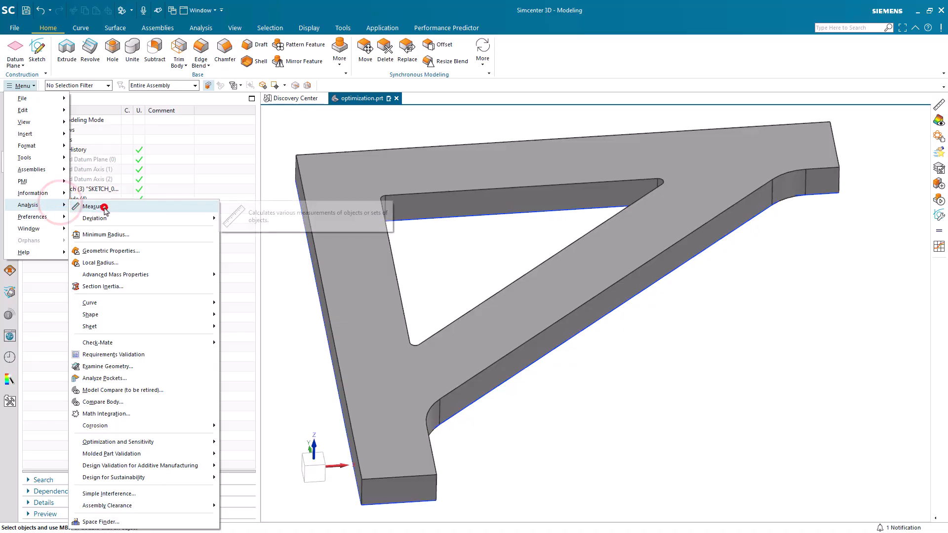
left_click(104, 208)
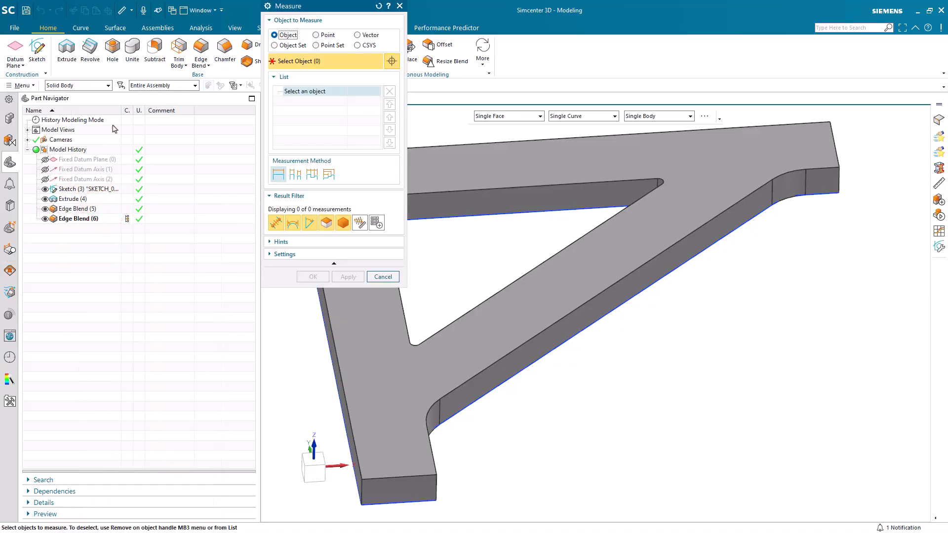
left_click(101, 90)
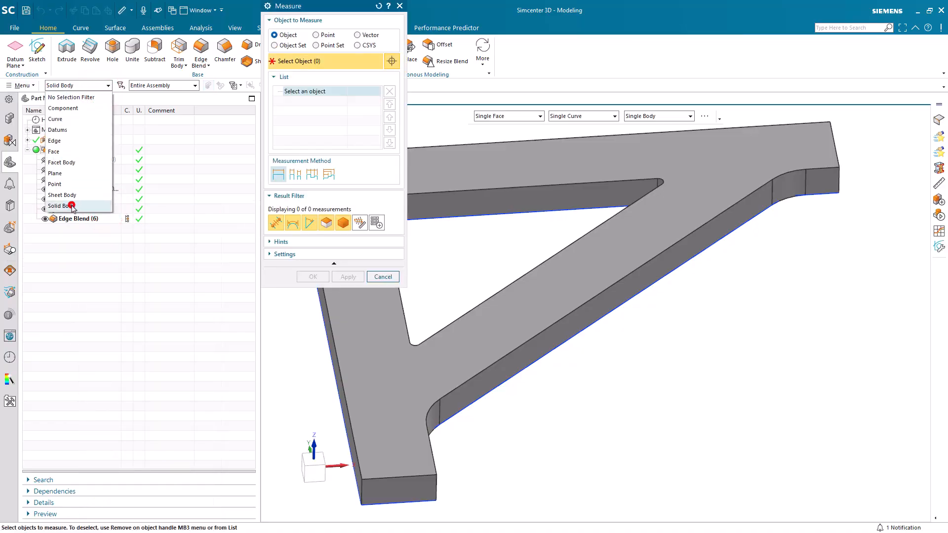
left_click(72, 203)
left_click(520, 174)
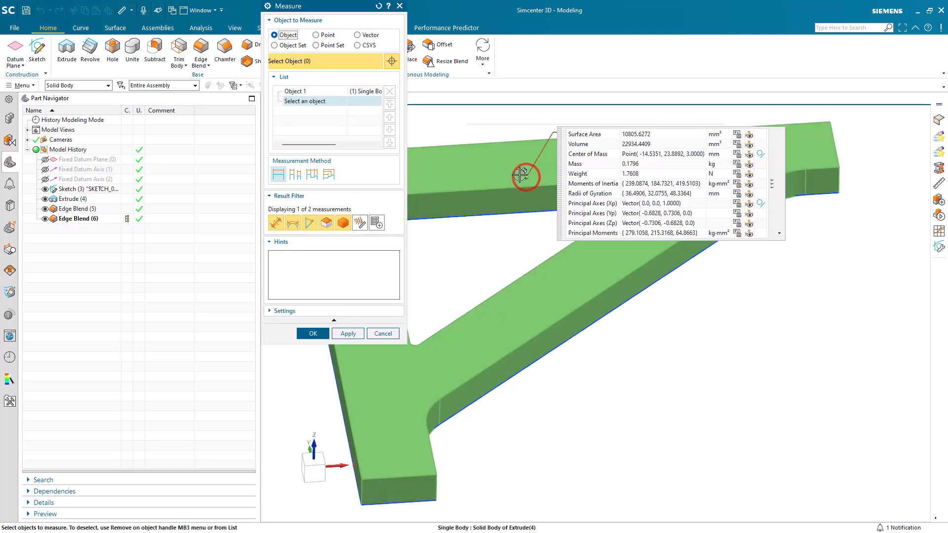
left_click(737, 176)
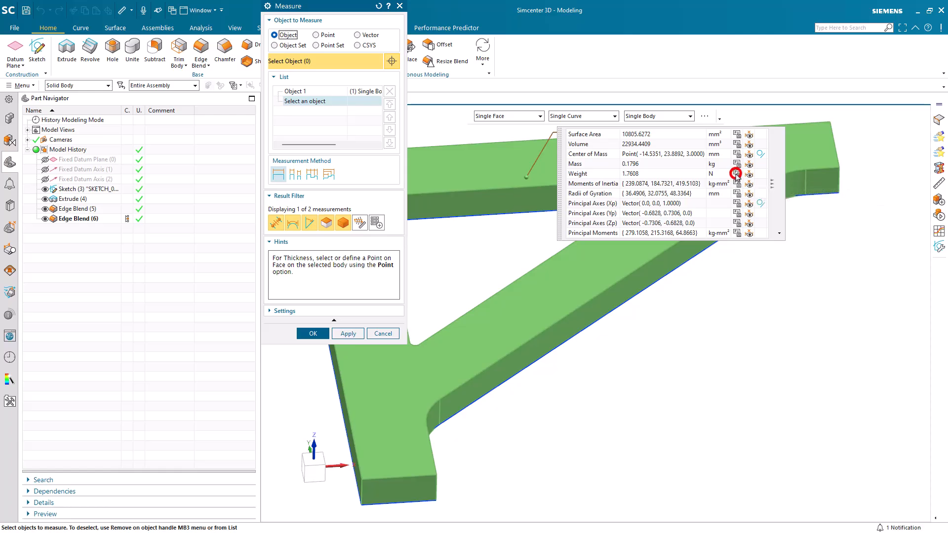
left_click(314, 334)
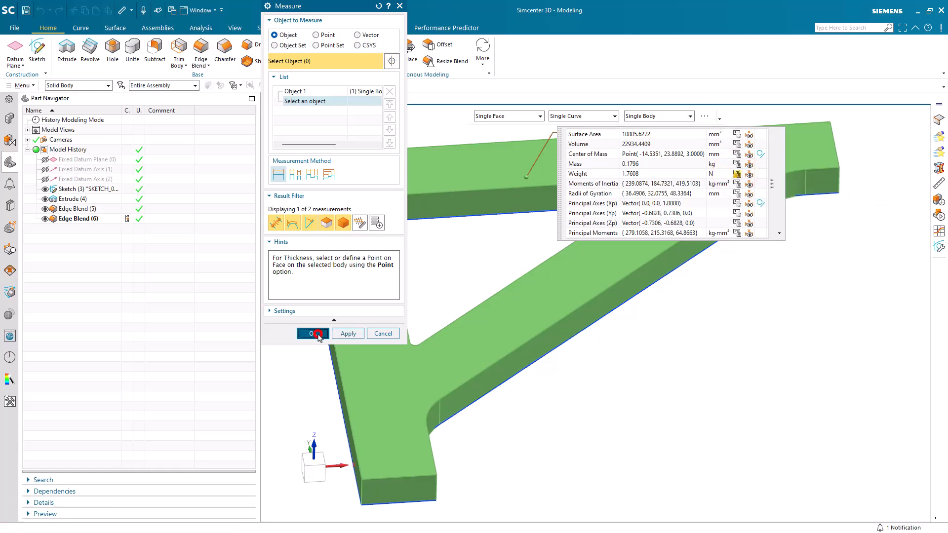
Rename the measured force expression p47 as weight.
left_click(10, 85)
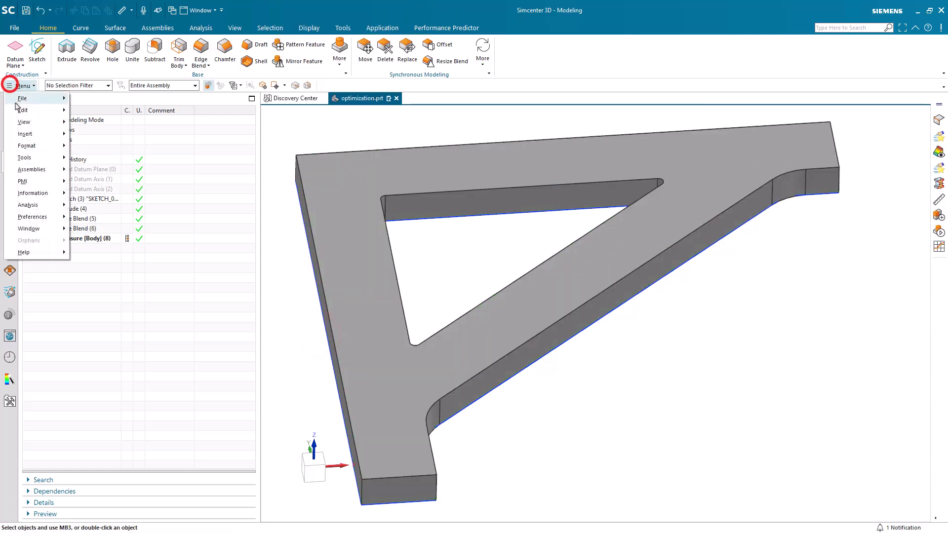
left_click(24, 158)
left_click(96, 184)
left_click(200, 188)
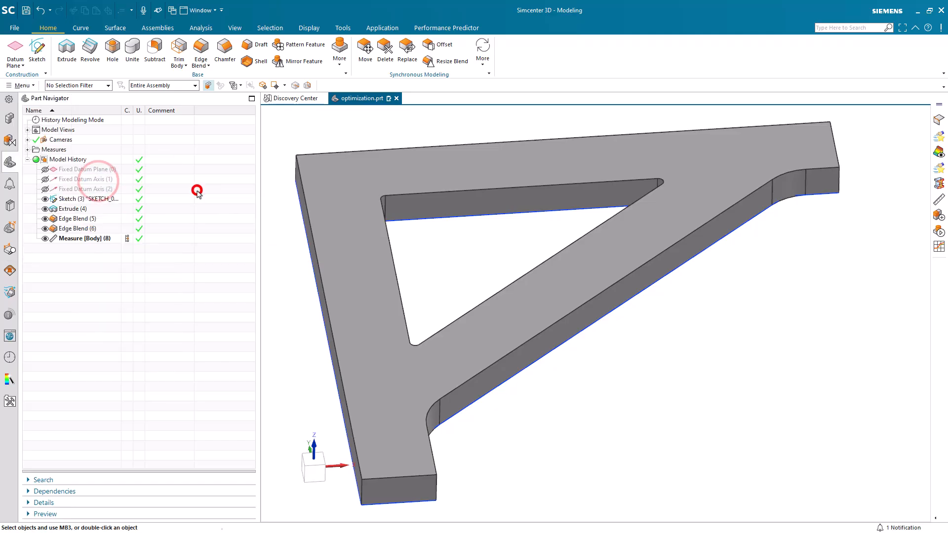
right_click(461, 165)
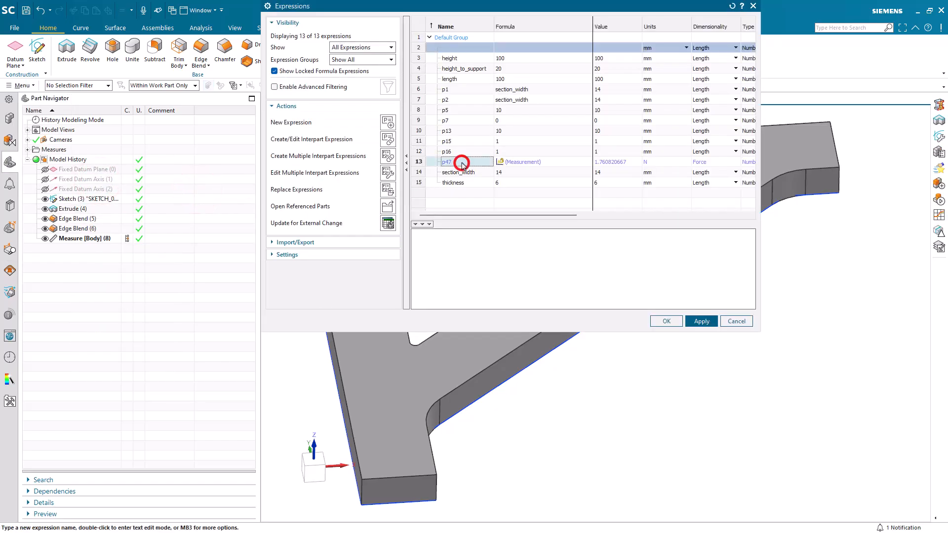
left_click(489, 253)
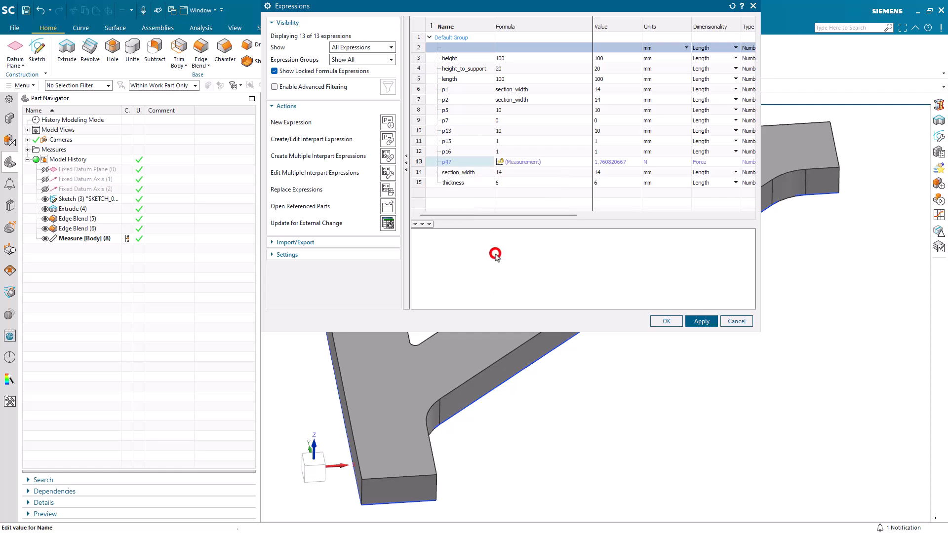
left_click_drag(536, 163, 528, 190)
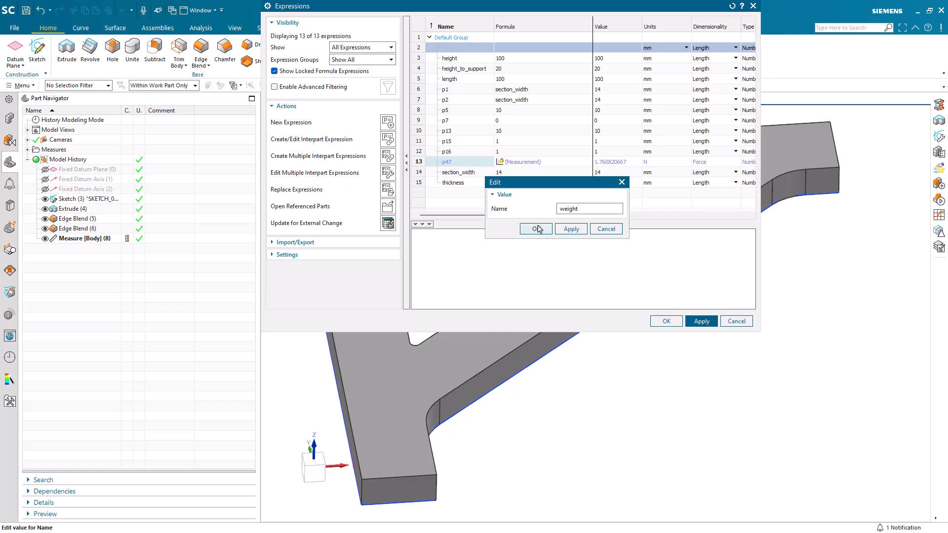
left_click(537, 228)
left_click(667, 321)
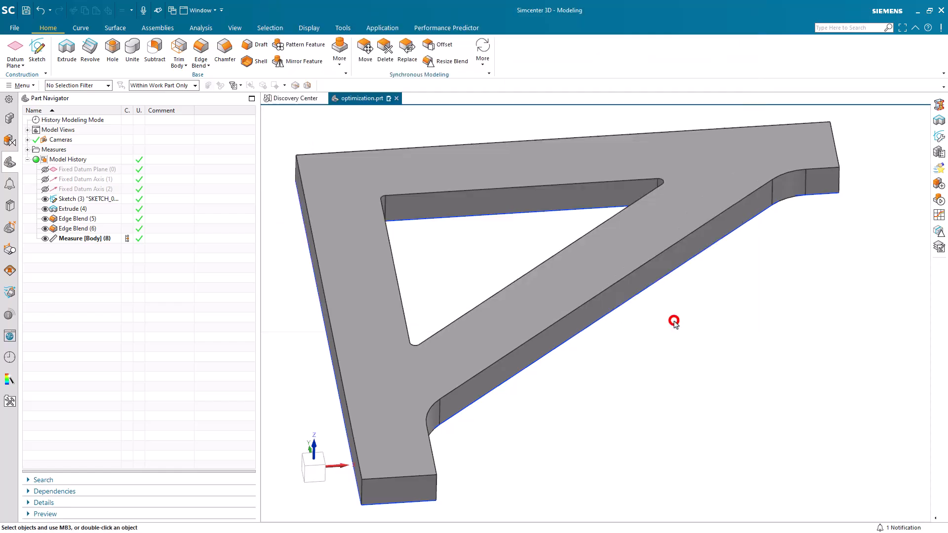
Switch to Pre/Post and create a FEM and simulation with an idealized part, using Simcenter Nastran for structural analysis.
left_click(383, 27)
left_click(23, 46)
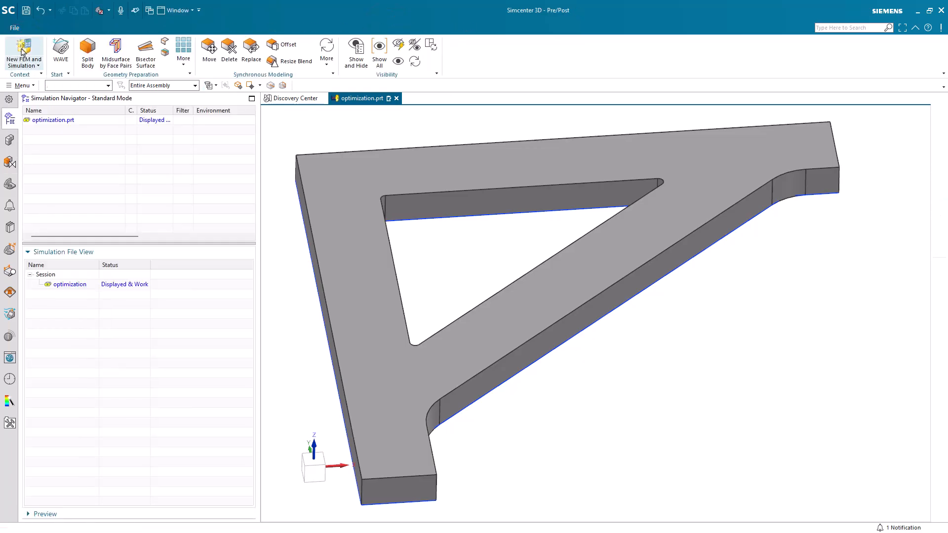
left_click(23, 49)
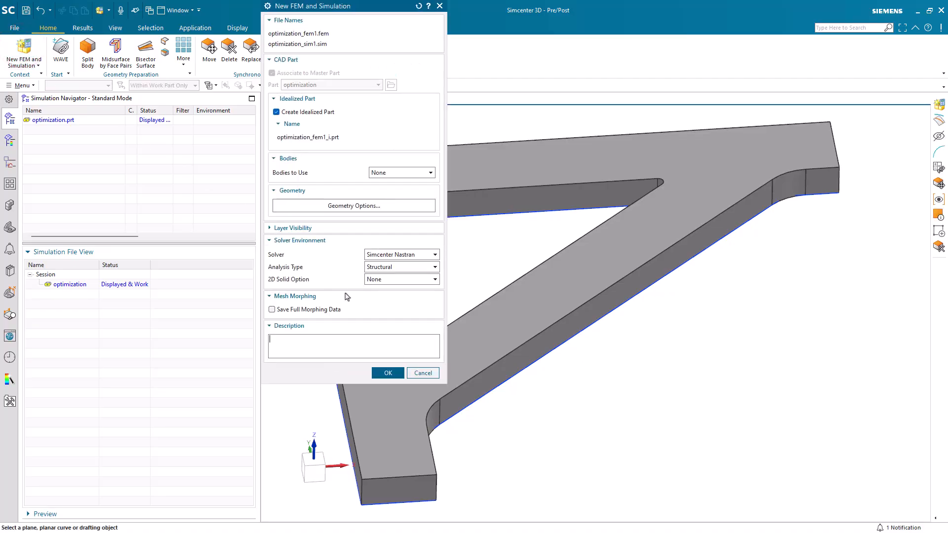
left_click(389, 373)
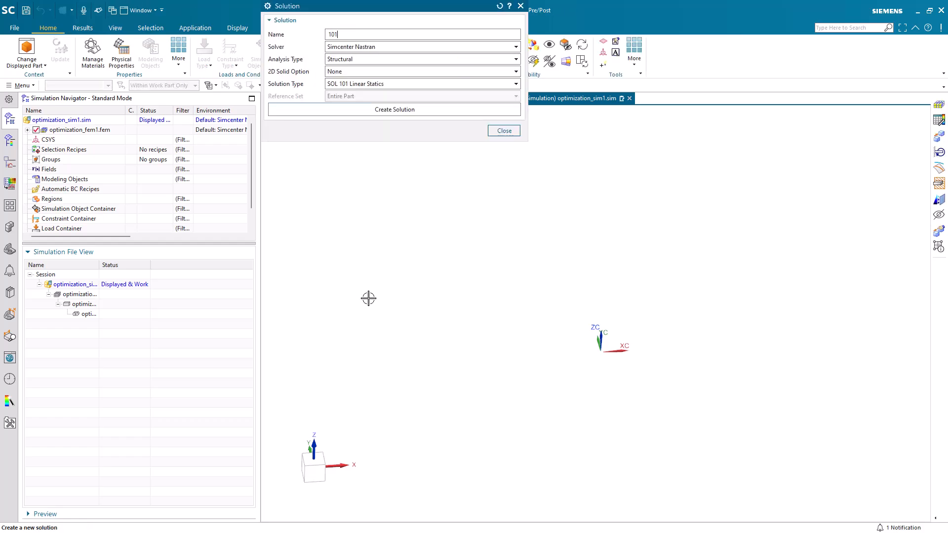
Create a SOL 101 Linear Statics solution named 101 and display optimization_sim1 with its file names fully readable.
left_click(324, 109)
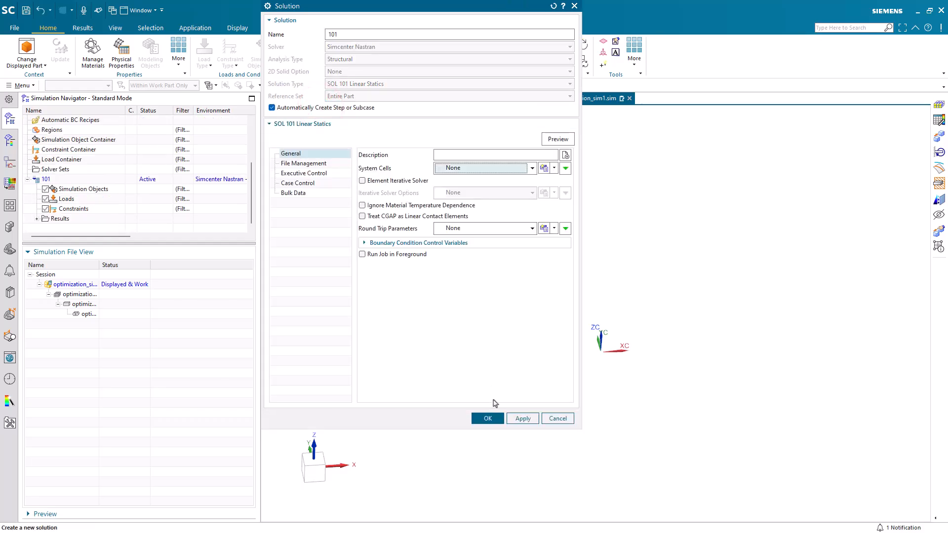
left_click(488, 419)
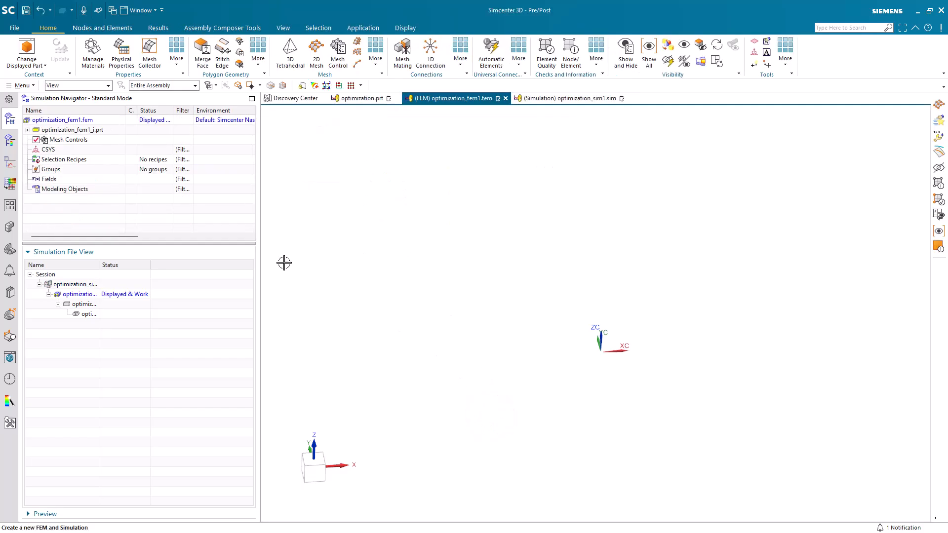
double_click(87, 286)
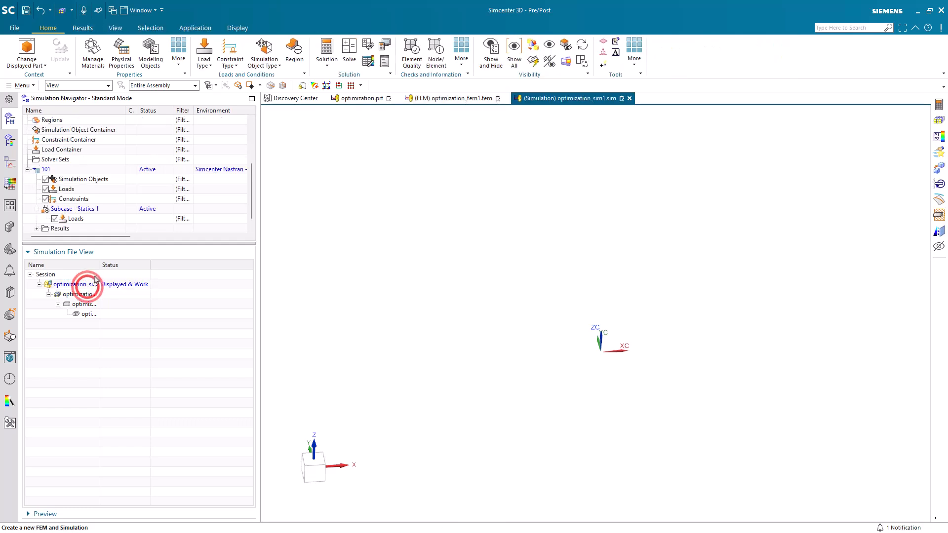
double_click(99, 265)
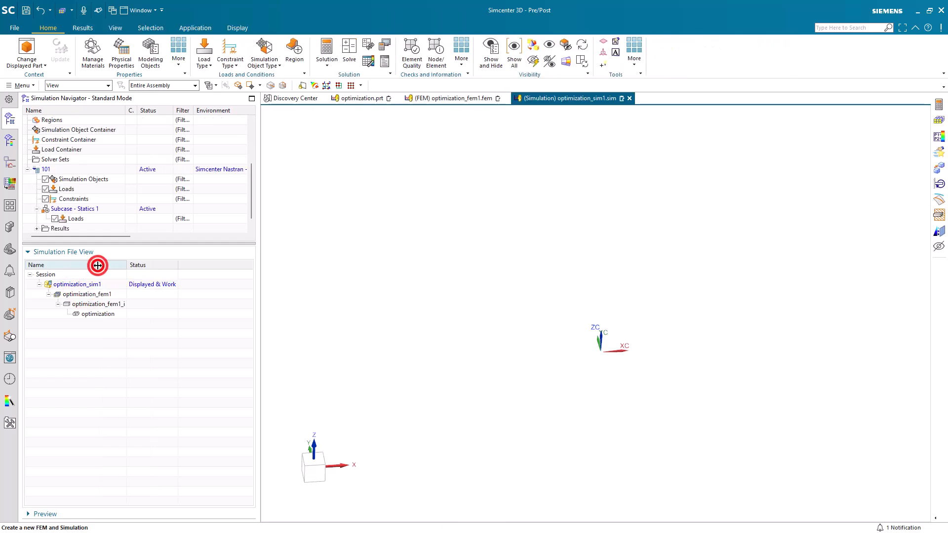
Turn off the Solution Monitor and set the Solver Command Window to Hidden in solution 101's solver parameters.
right_click(51, 170)
left_click(67, 184)
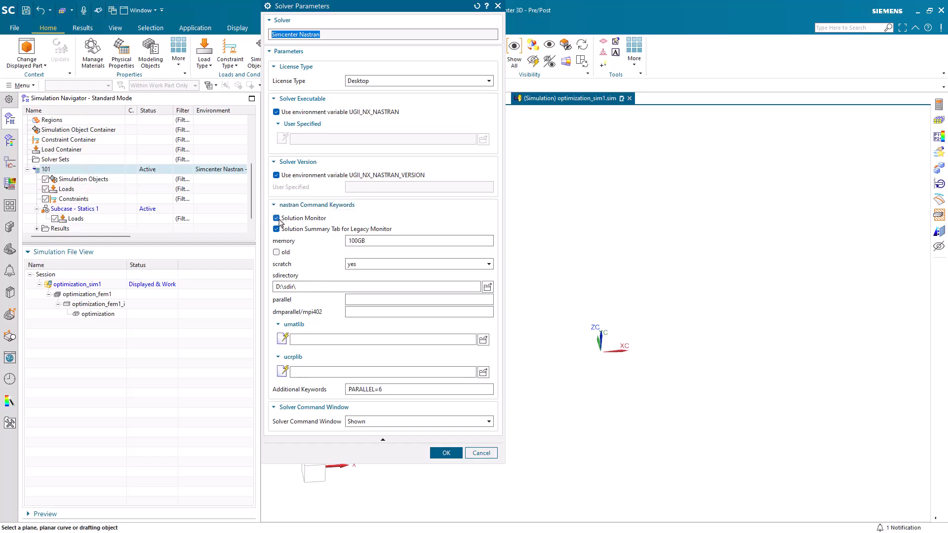
left_click(277, 218)
left_click(368, 411)
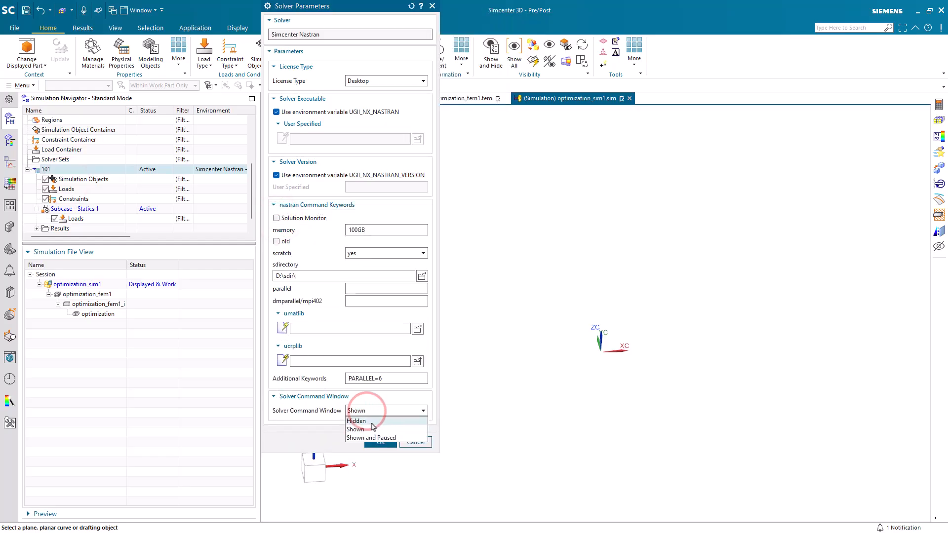
left_click(372, 422)
left_click(380, 442)
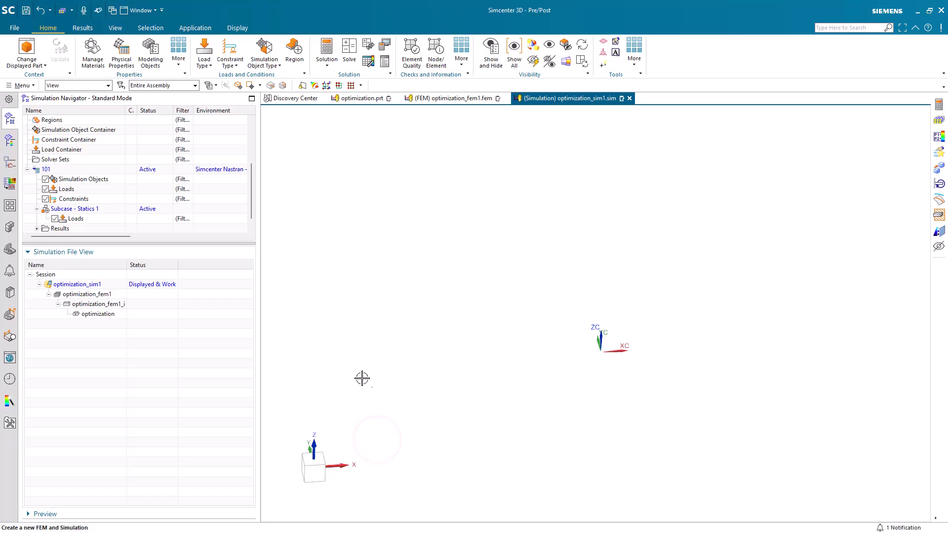
Create a Simcenter Nastran SOL 103 Real Eigenvalues solution named 103 with one normal modes subcase.
left_click(326, 52)
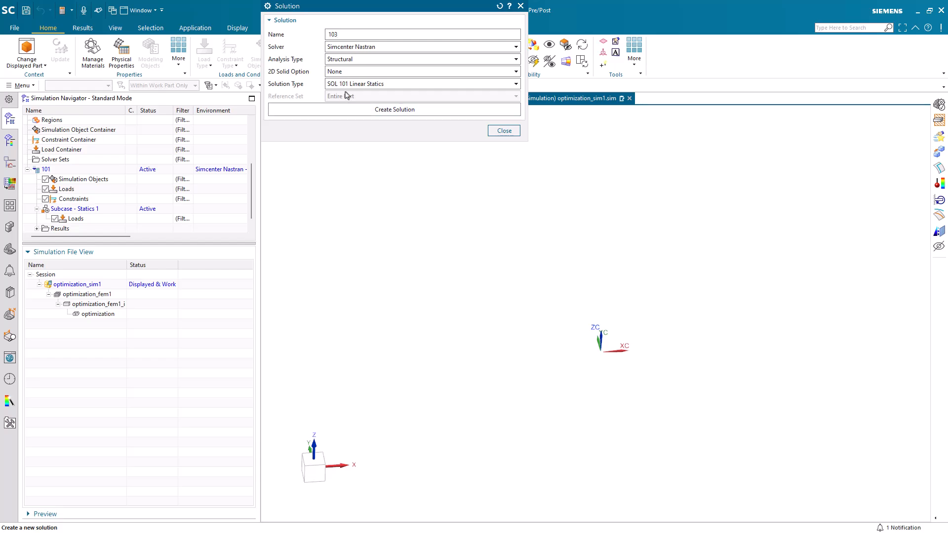
left_click(342, 84)
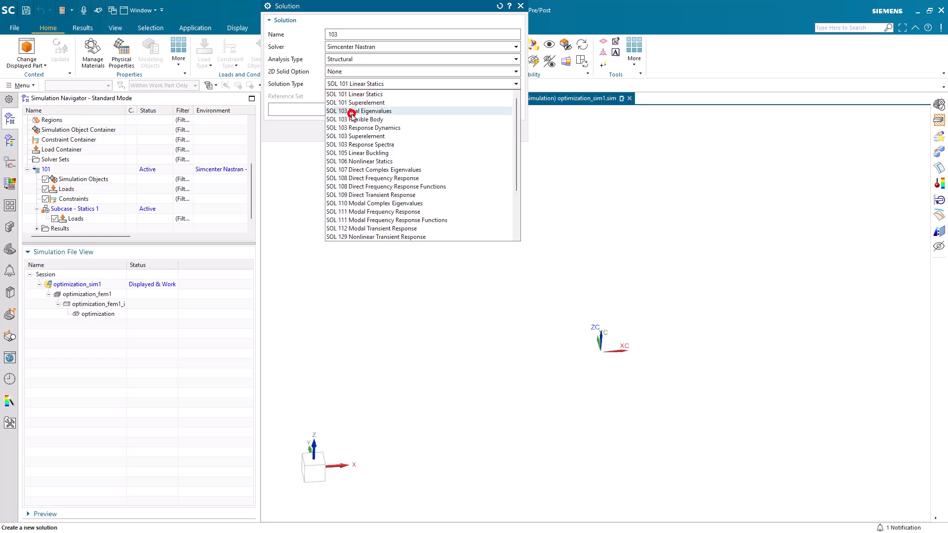
left_click(352, 114)
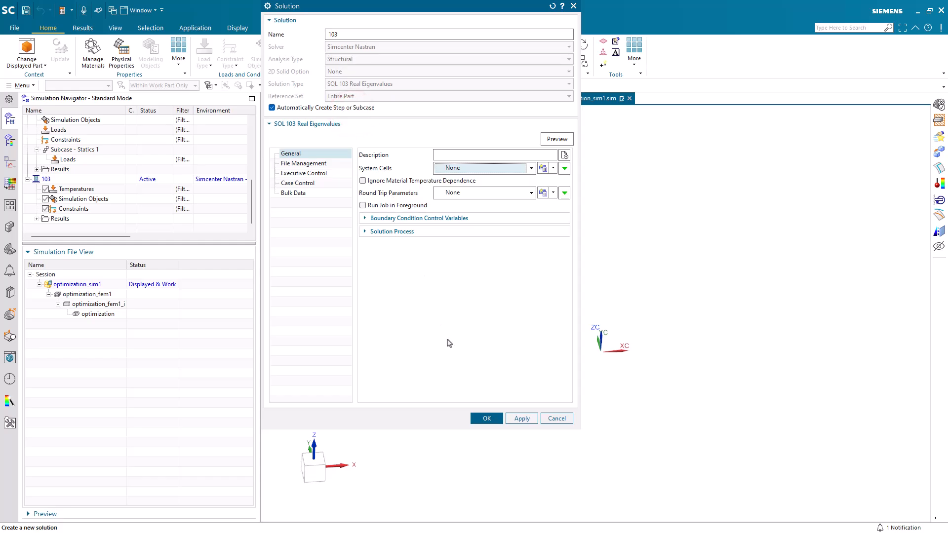
left_click(471, 418)
left_click(374, 97)
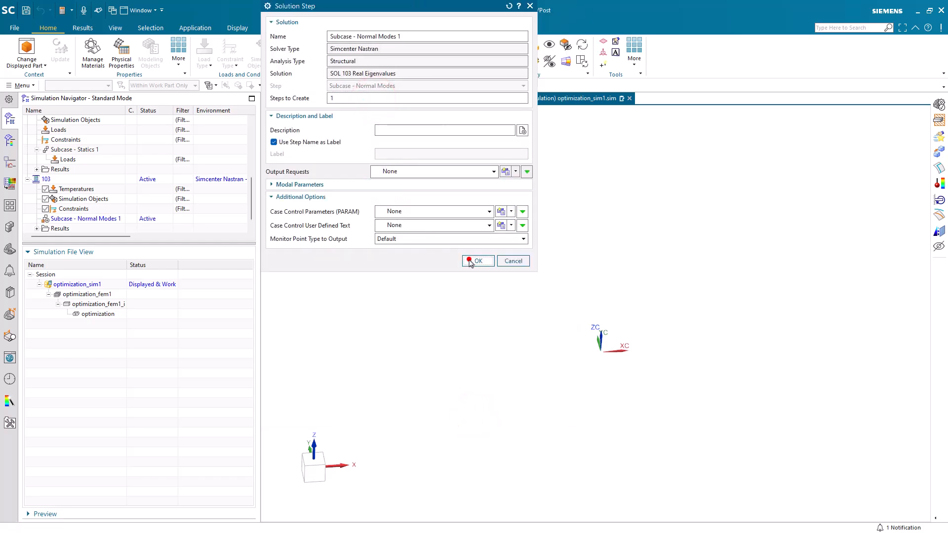
left_click(469, 259)
Turn off the Solution Monitor and set the Solver Command Window to Hidden in solution 103's solver parameters.
right_click(47, 179)
left_click(82, 202)
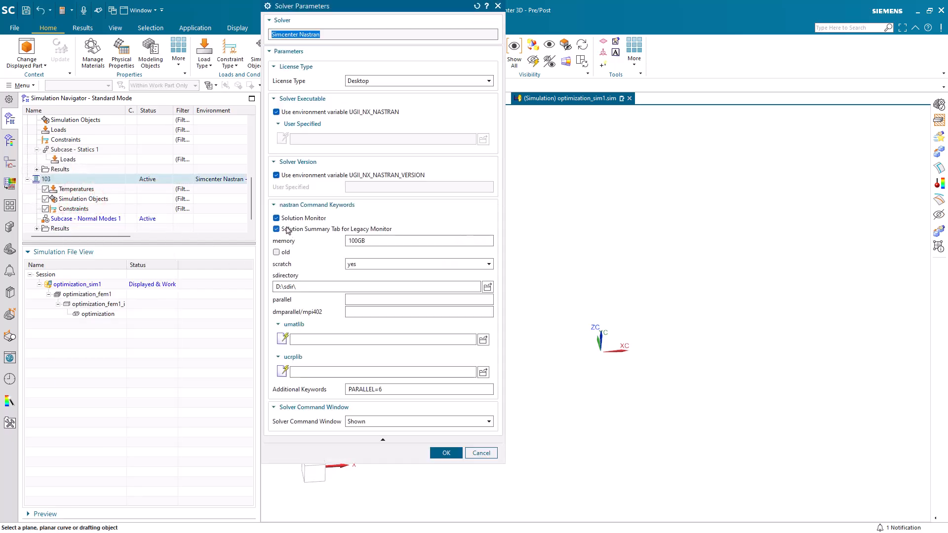
left_click(286, 218)
left_click(375, 410)
left_click(373, 420)
left_click(383, 443)
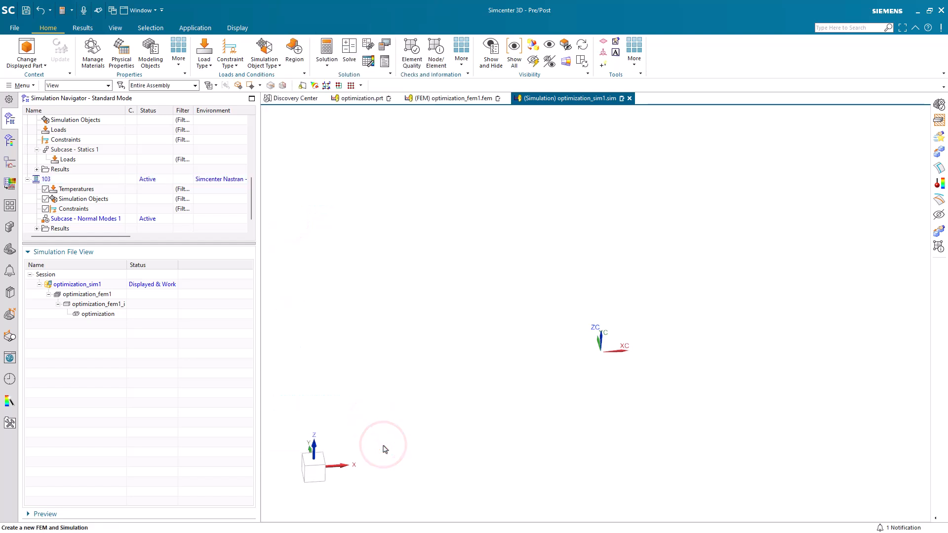
Display the idealized part optimization_fem1_i and promote the bracket's solid body.
double_click(111, 304)
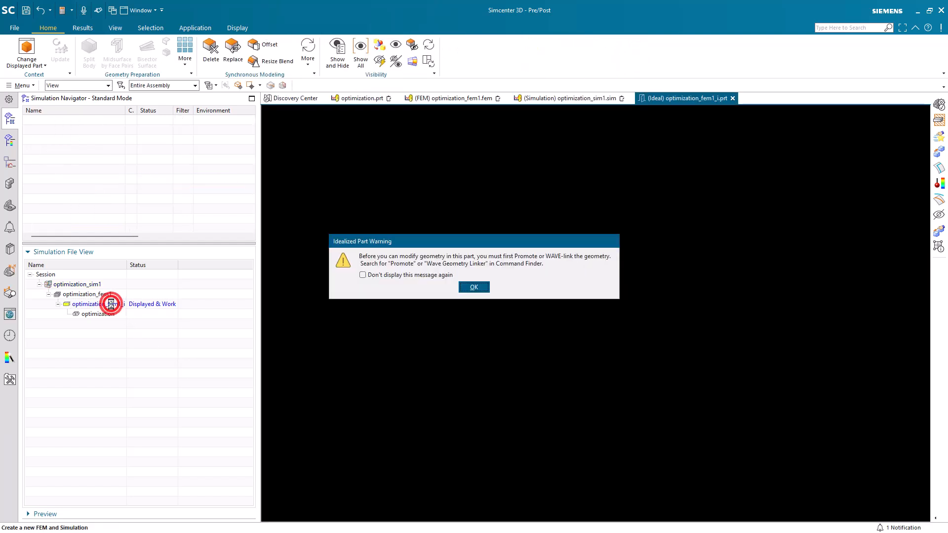
left_click(471, 285)
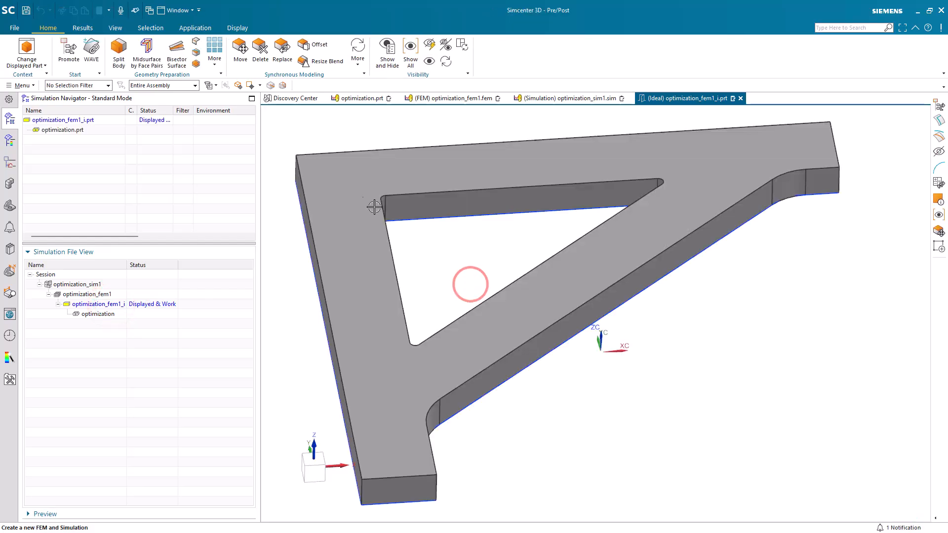
left_click(69, 53)
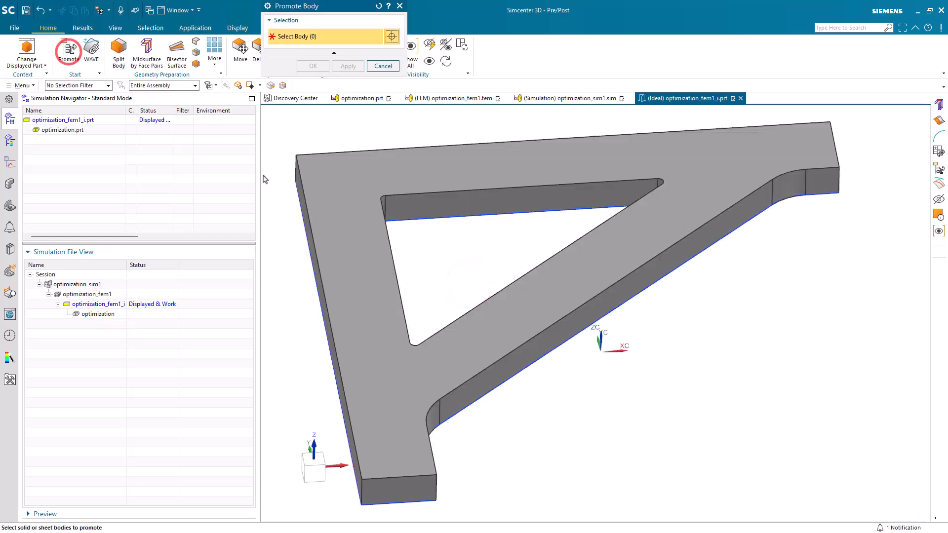
left_click(342, 208)
left_click(312, 66)
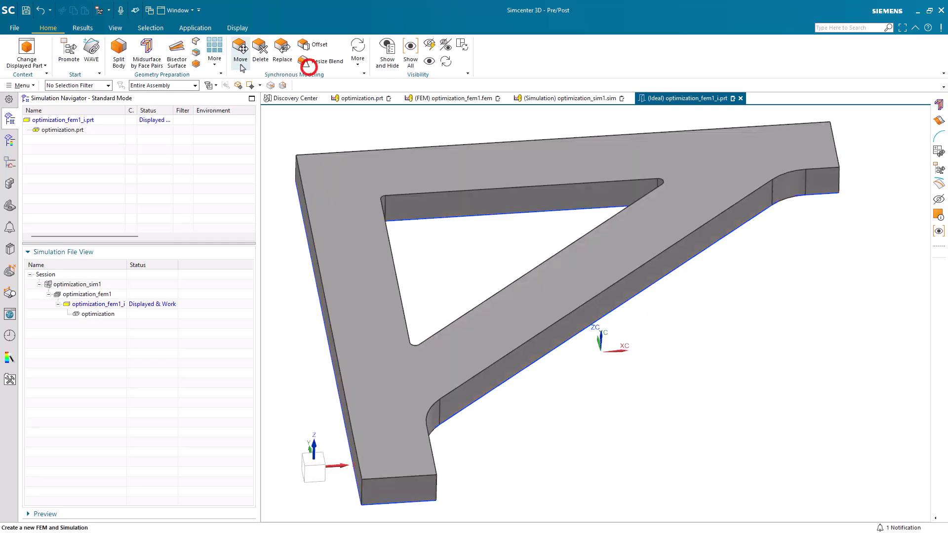
Create a midsurface of the bracket body using Midsurface by Face Pairs with automatically created face pairs.
left_click(147, 52)
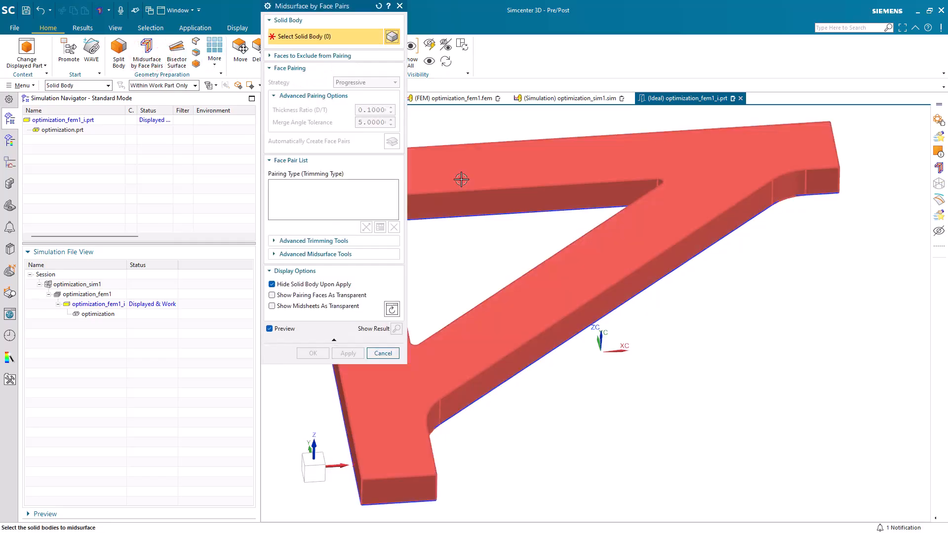
left_click(461, 179)
left_click(390, 142)
left_click(313, 353)
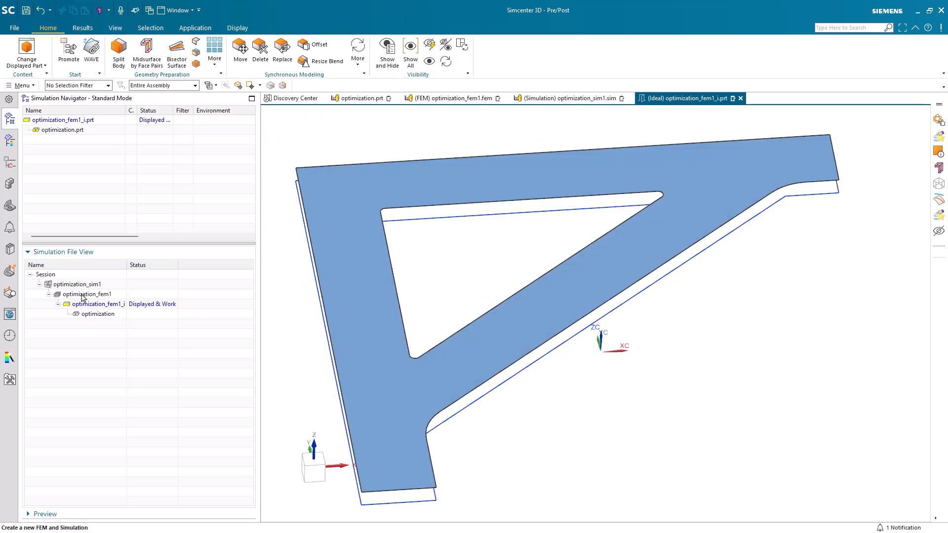
Display optimization_fem1 and edit the FEM so that it uses the bracket's midsurface sheet body.
double_click(84, 295)
right_click(58, 123)
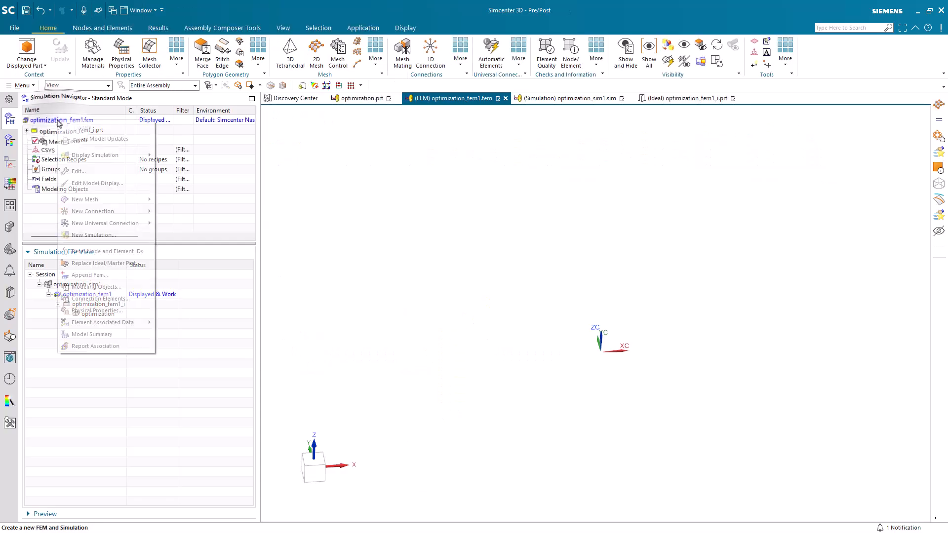
left_click(82, 171)
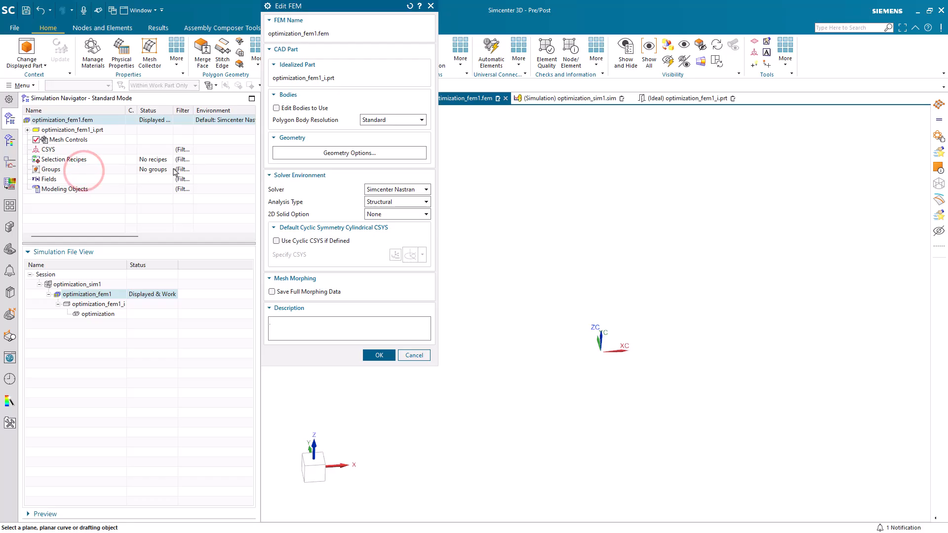
left_click(286, 108)
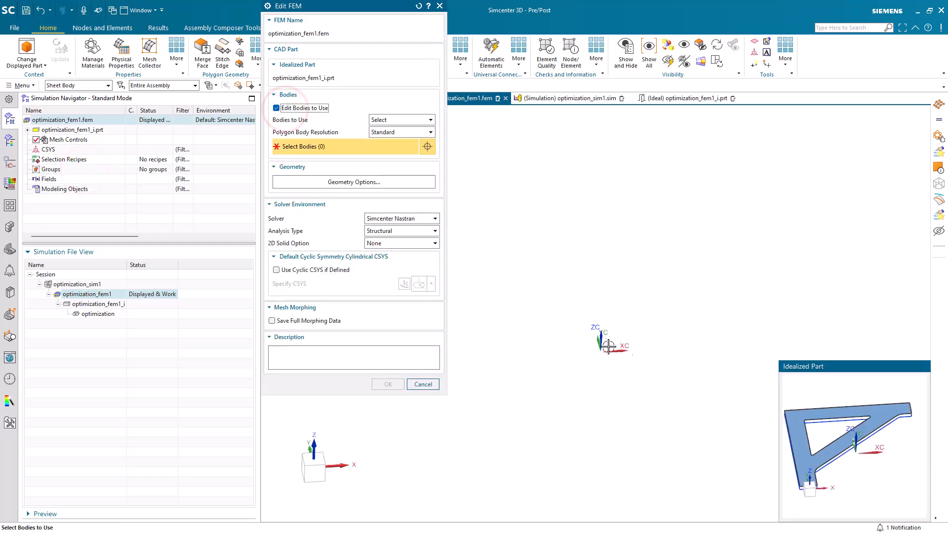
left_click(792, 422)
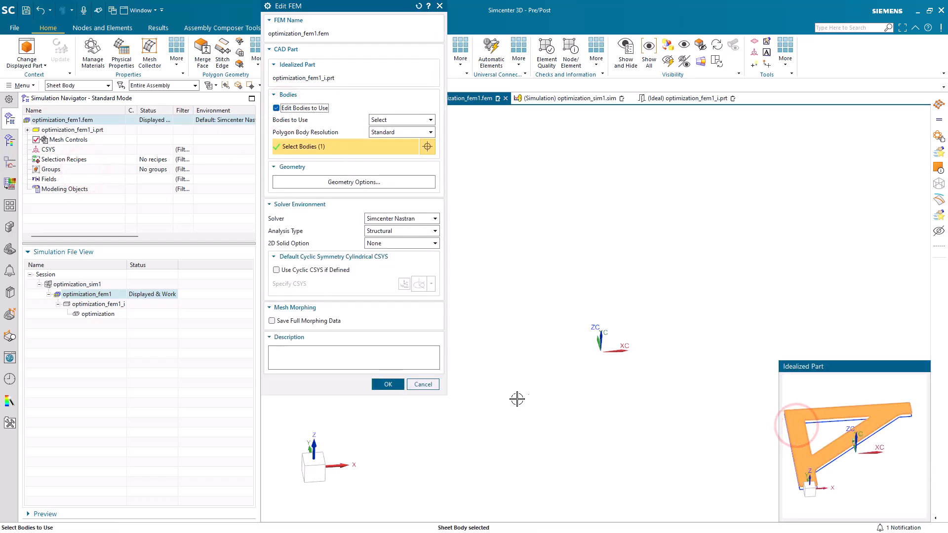
left_click(390, 384)
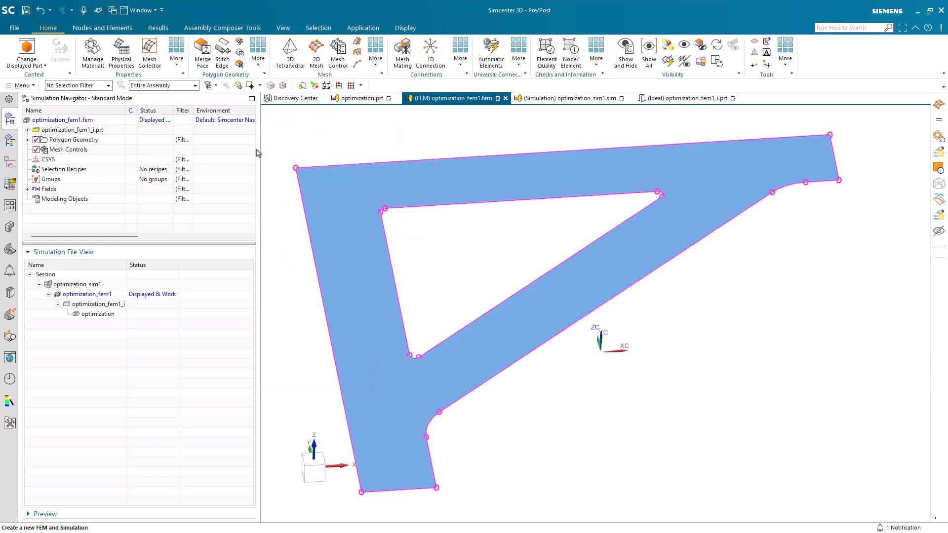
Mesh the bracket's midsurface with CQUAD4 2D elements using the Paver method and a 2 mm element size.
left_click(319, 51)
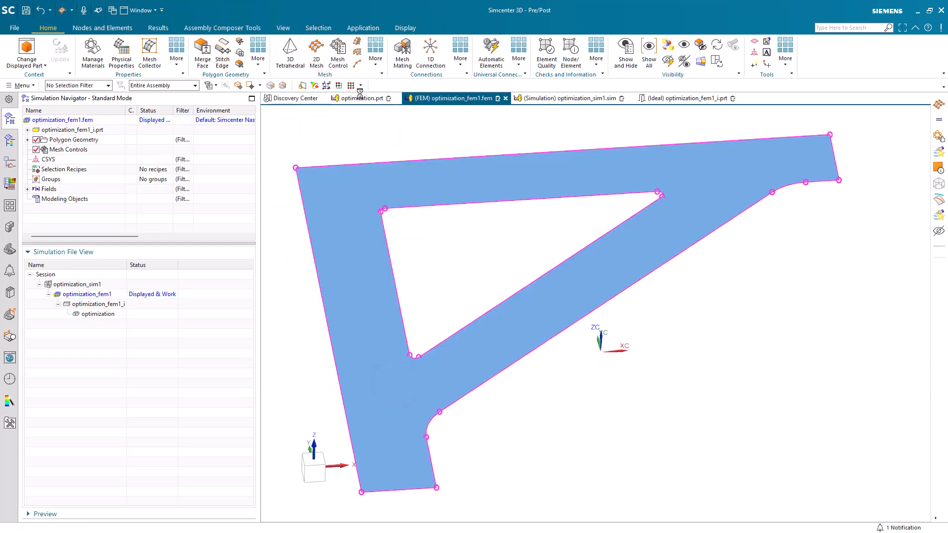
left_click(563, 184)
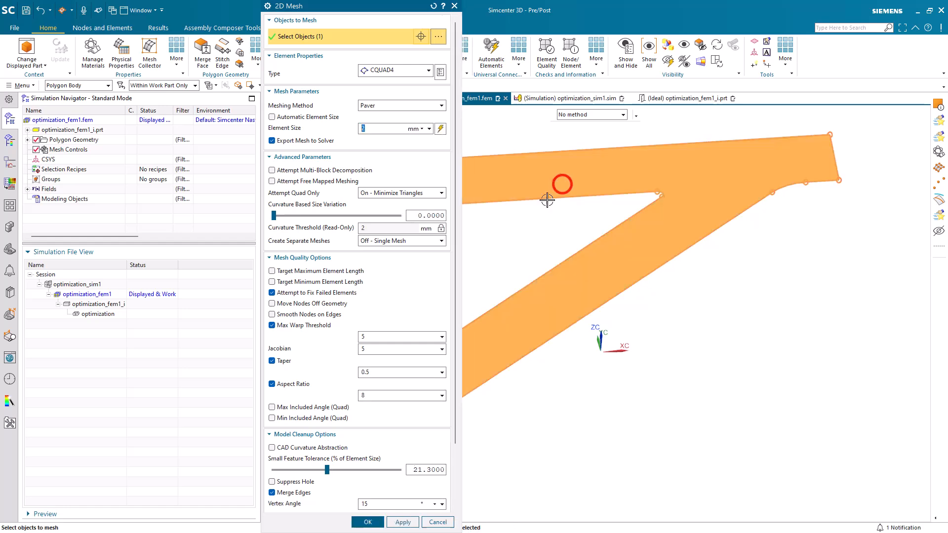
left_click(370, 524)
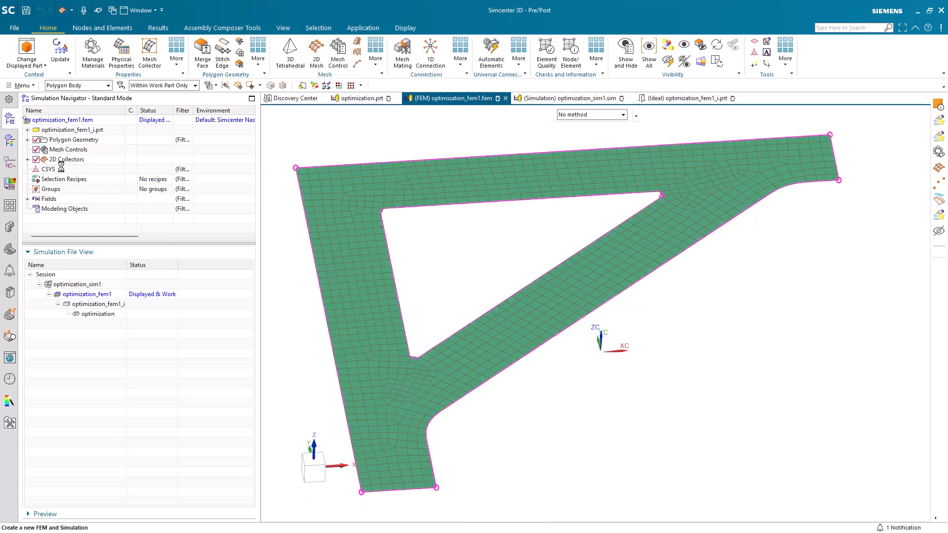
Inspect the PSHELL material and thickness properties of the bracket's 2D mesh collector without changing them.
left_click(27, 159)
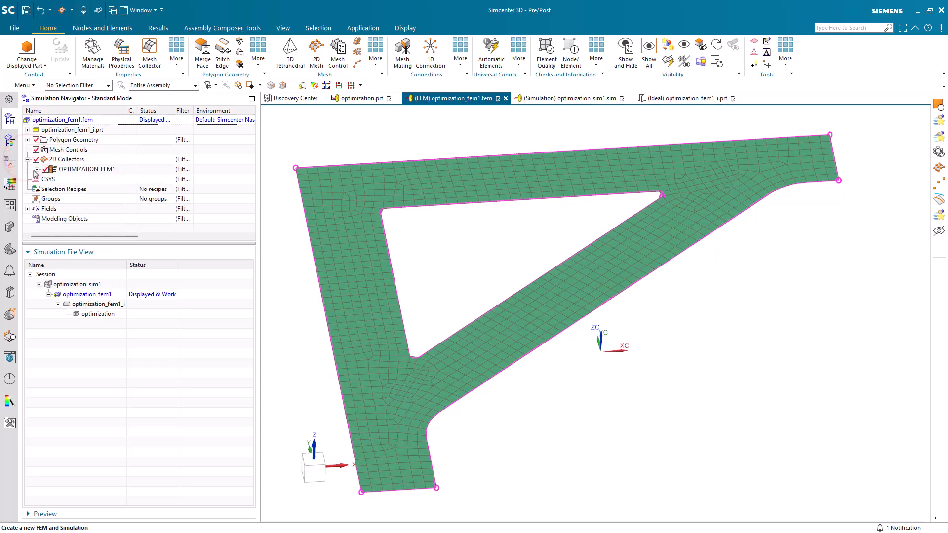
left_click(36, 169)
right_click(63, 171)
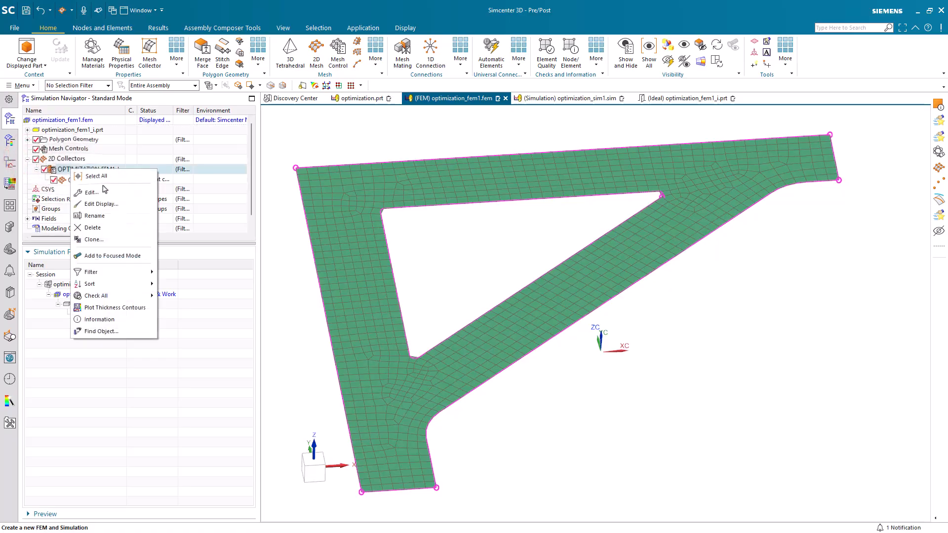
left_click(107, 190)
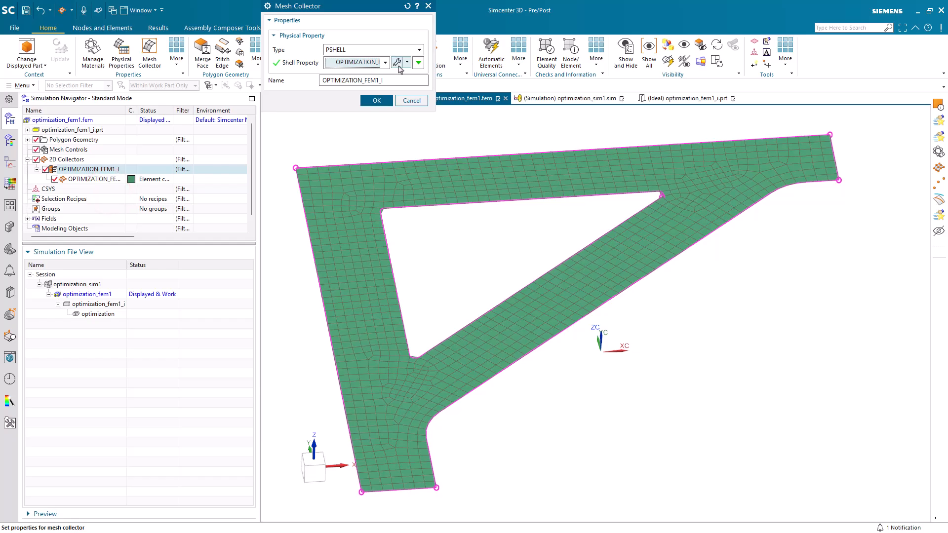
left_click(396, 62)
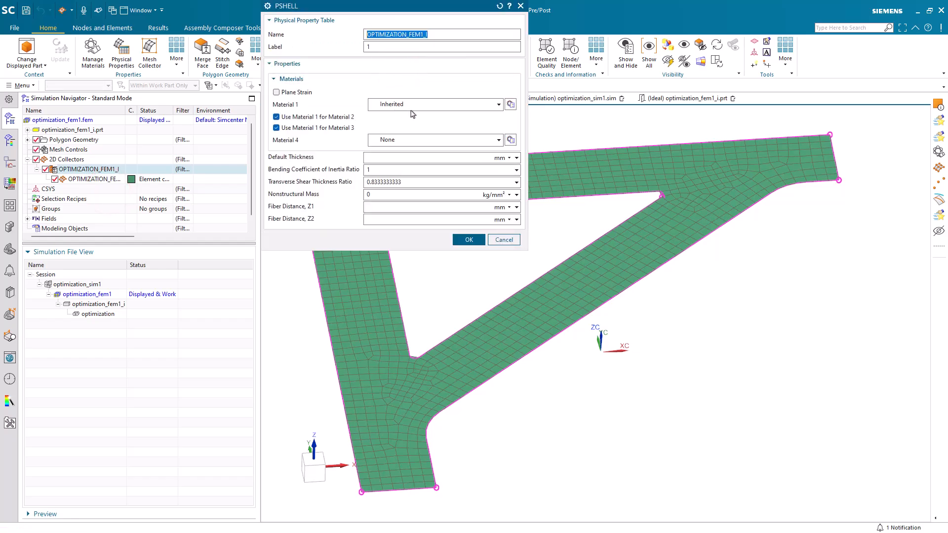
left_click(495, 243)
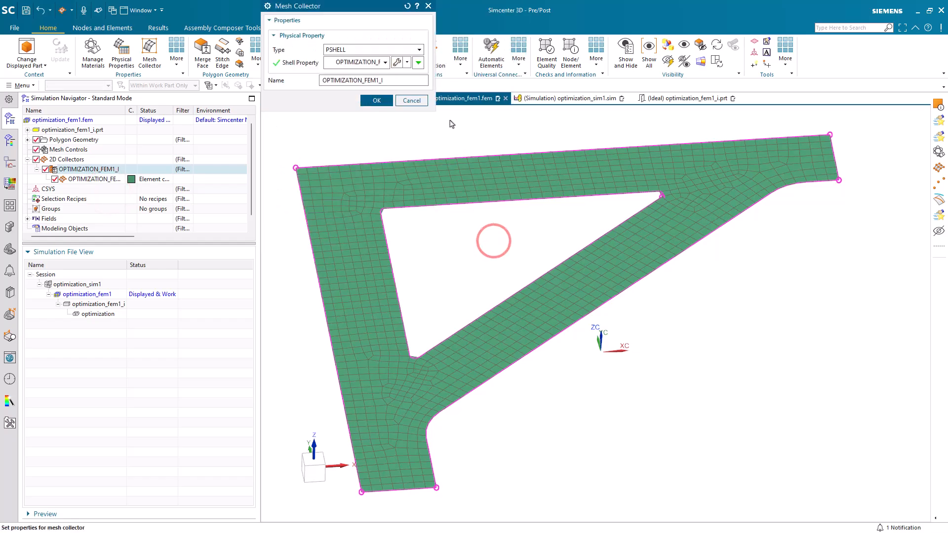
left_click(421, 100)
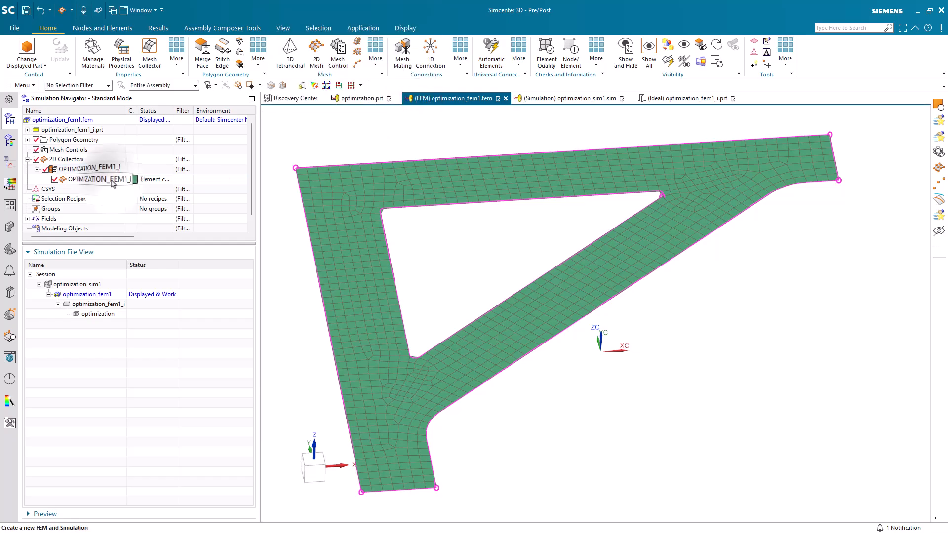
Check the thickness source in the bracket mesh's associated data without changing it.
right_click(113, 181)
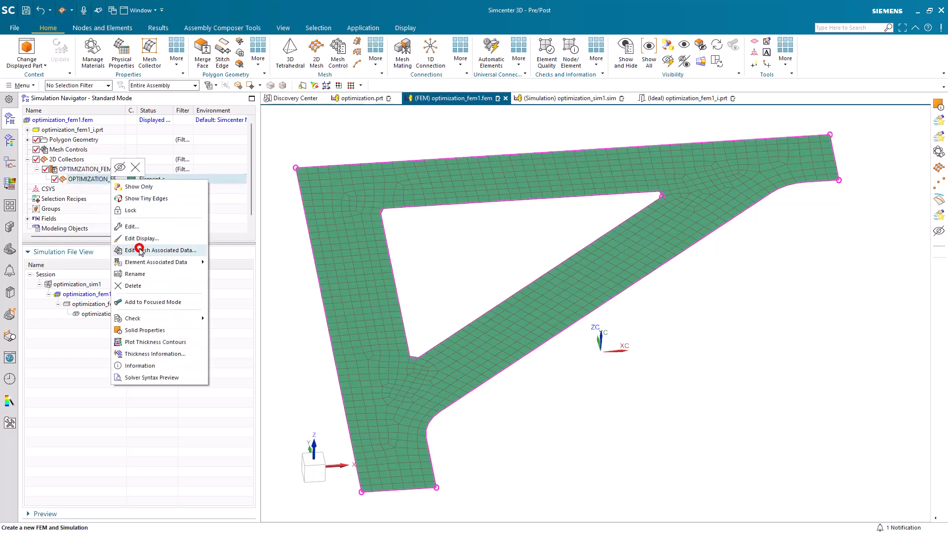
left_click(141, 251)
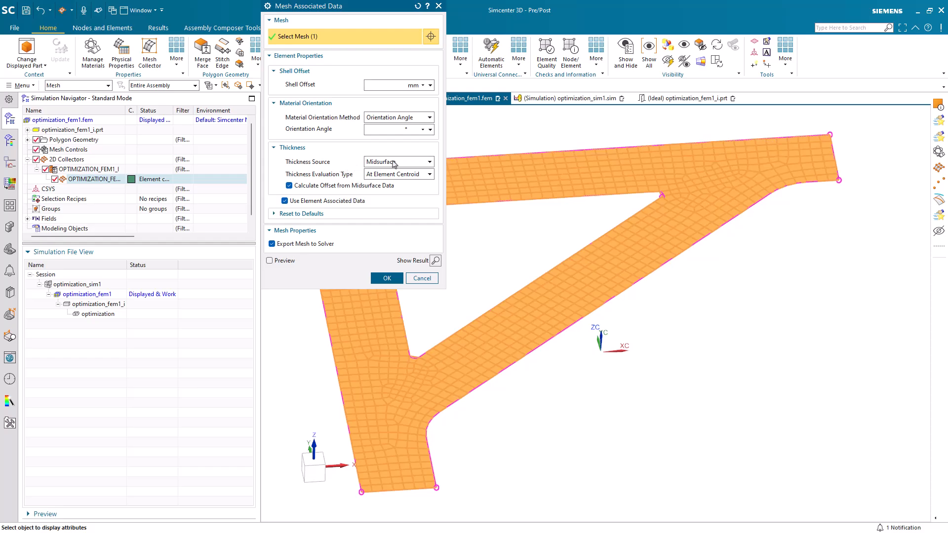
left_click(422, 279)
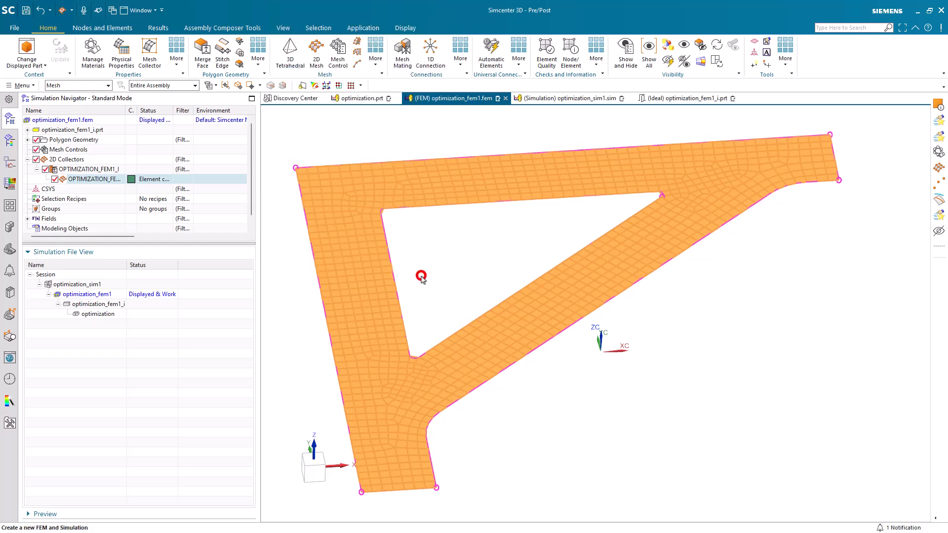
Plot the thickness contours of the bracket's 2D mesh, examine them and return to the model.
right_click(103, 180)
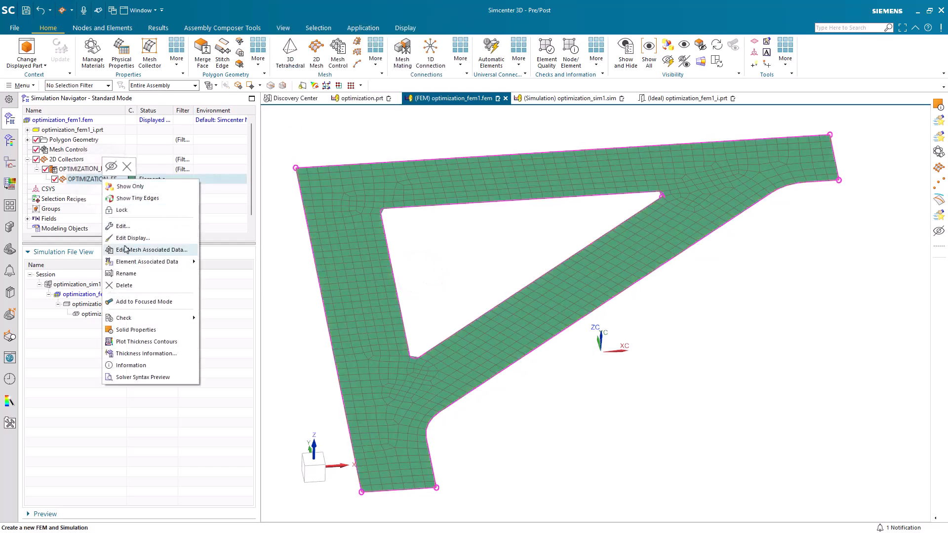
left_click(142, 341)
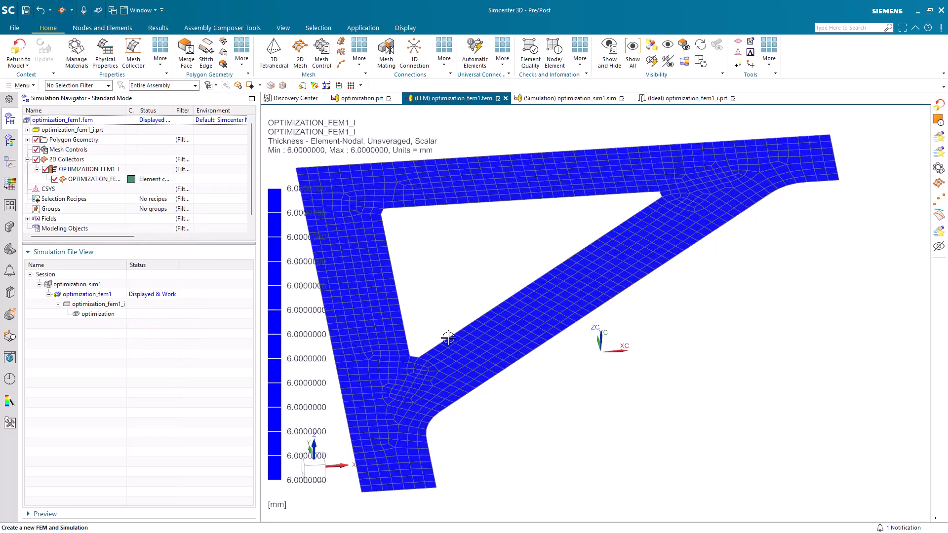
scroll(444, 337, "down", 2)
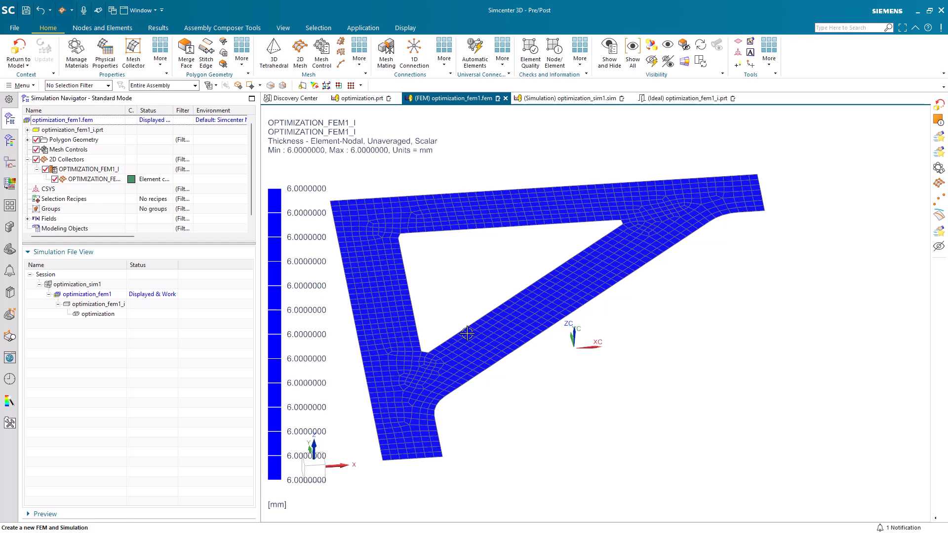
scroll(467, 334, "up", 1)
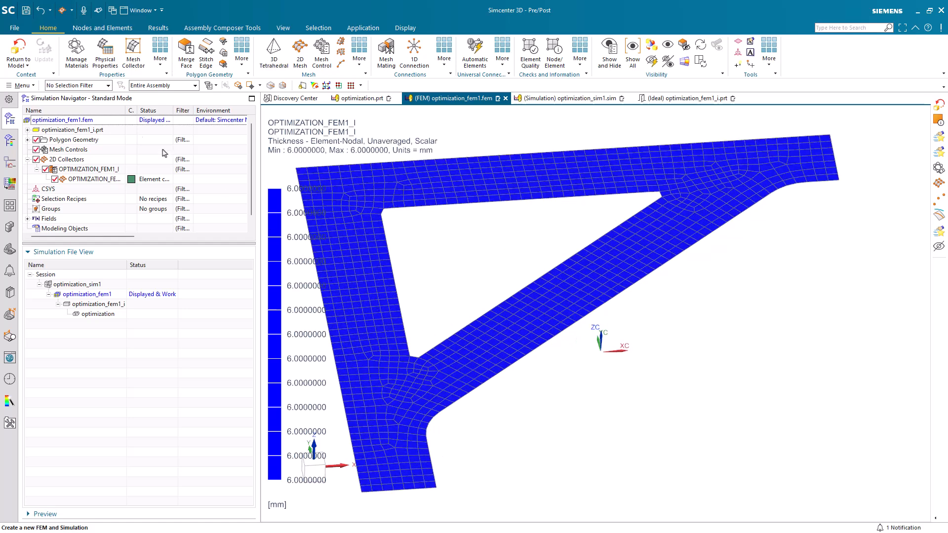
left_click(18, 49)
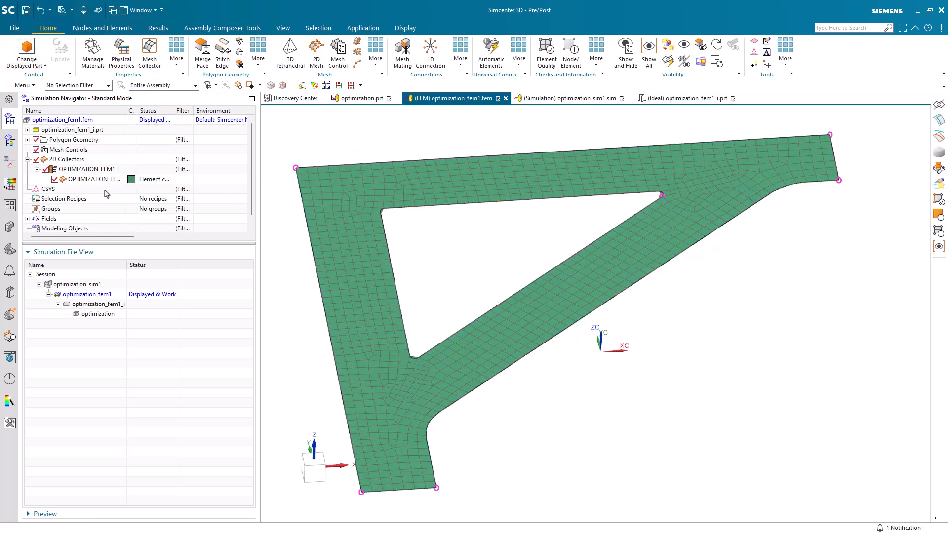
Switch the display to the optimization_sim1 simulation.
left_click(563, 99)
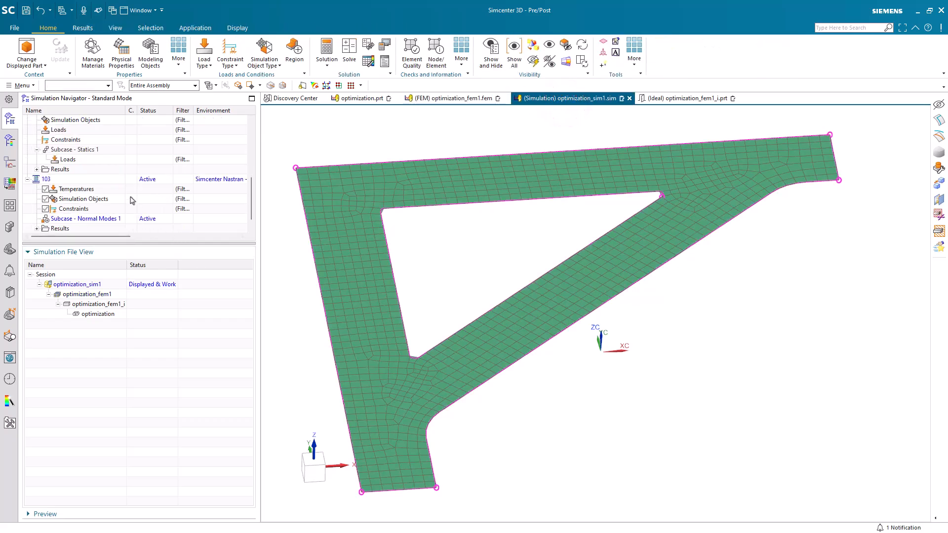
Create a folder named "both" in the simulation's Constraint Container.
left_click_drag(119, 244, 117, 391)
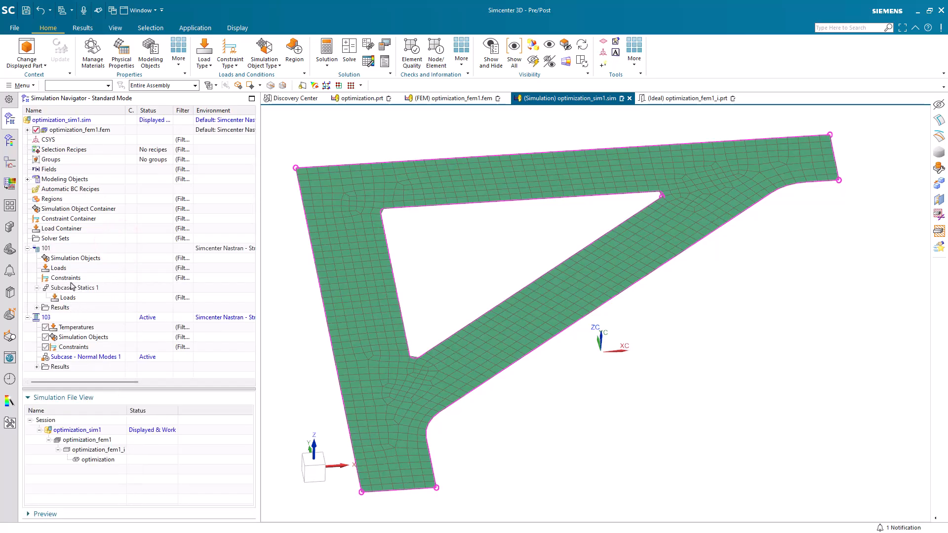
right_click(58, 223)
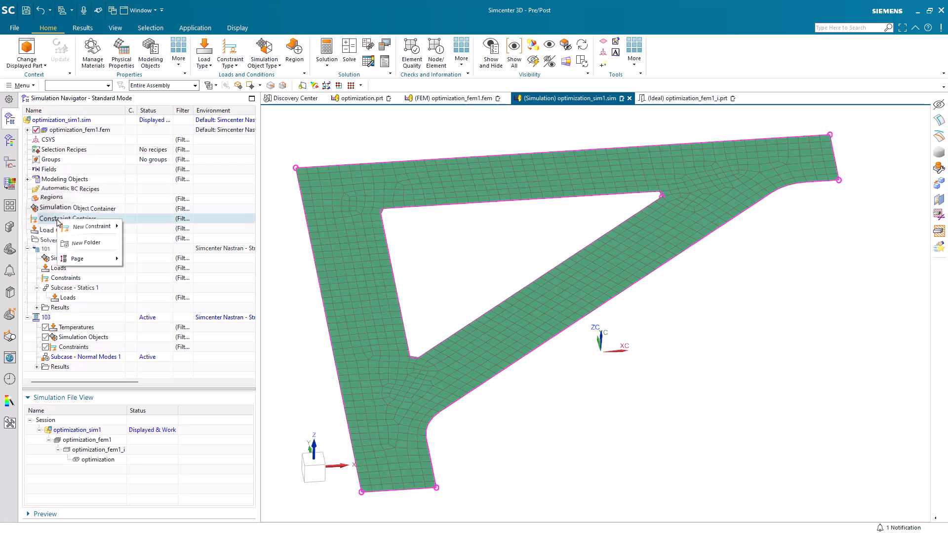
left_click(74, 241)
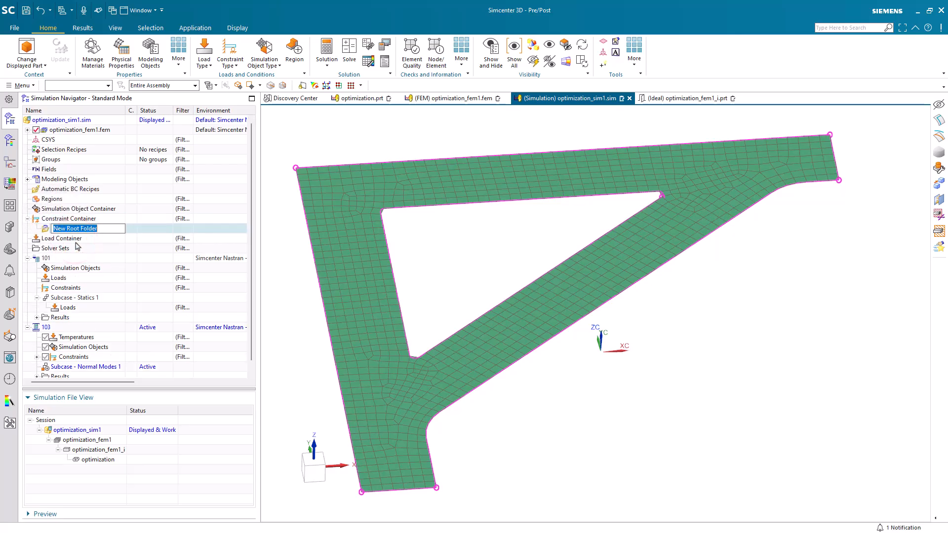
key("Return")
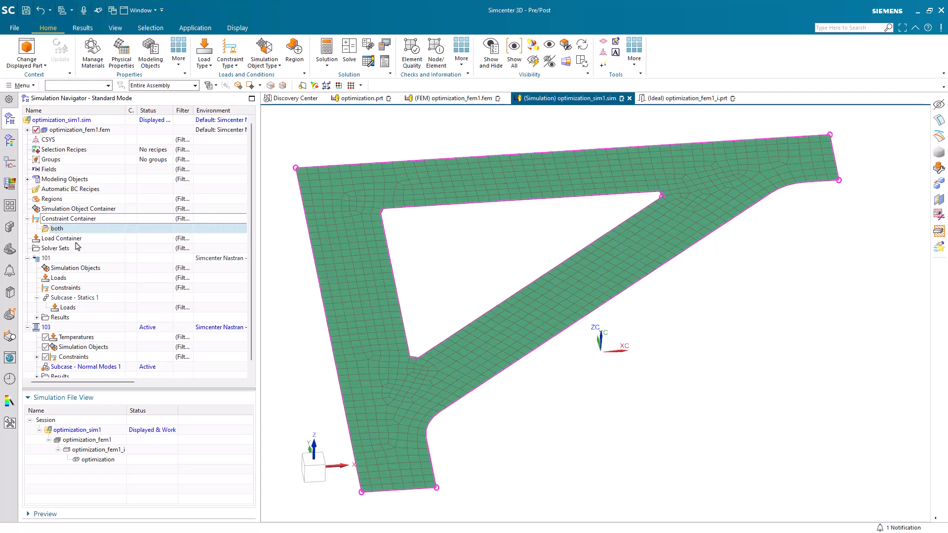
Add the "both" constraint folder to the constraints of solution 101, checking its listing under solutions 103 and 101.
left_click(37, 357)
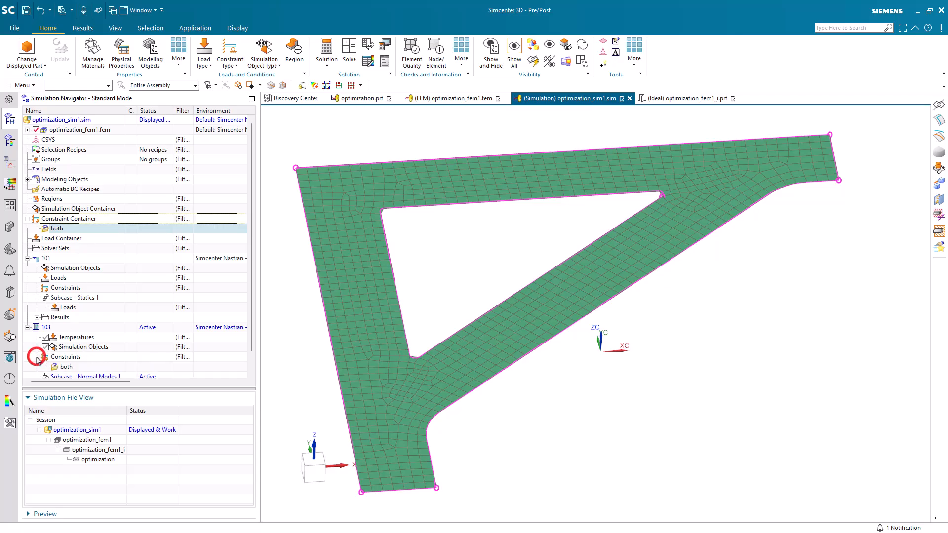
left_click_drag(73, 232, 71, 291)
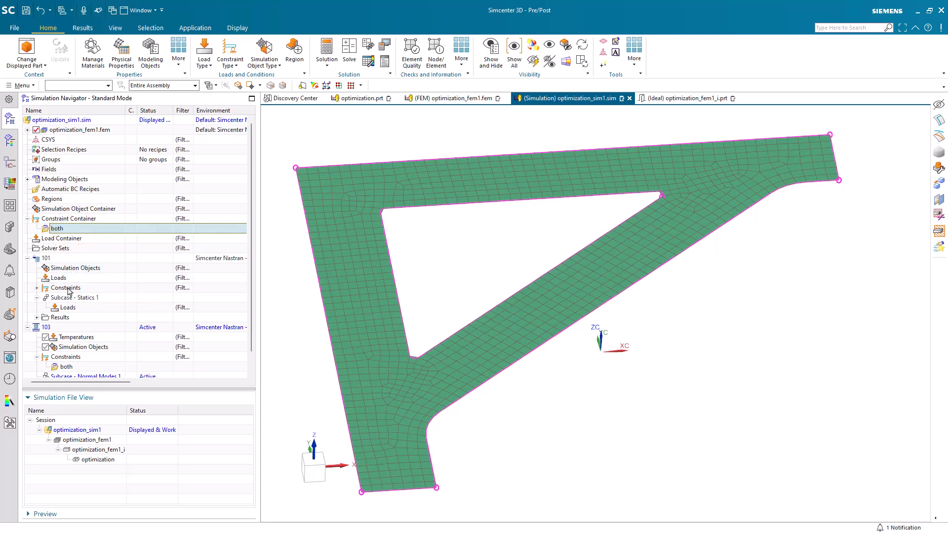
left_click(37, 288)
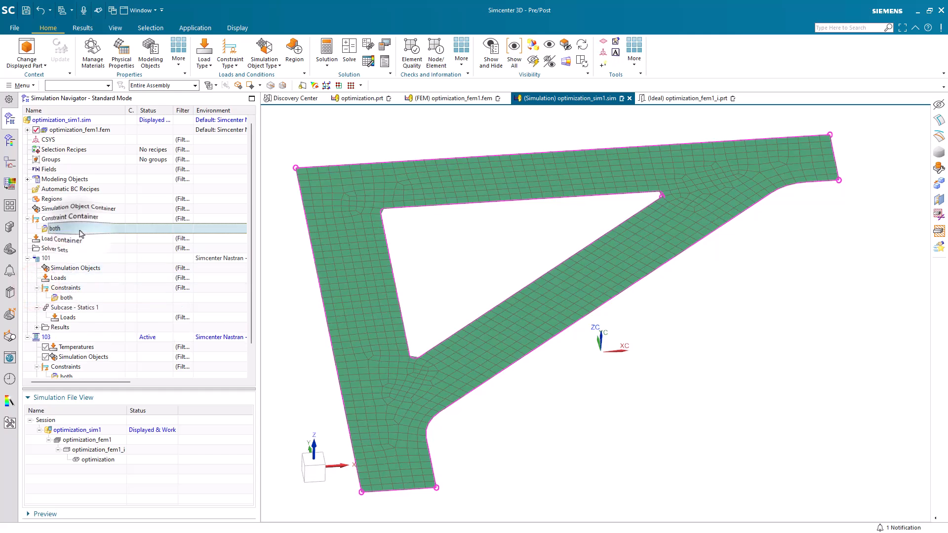
Create a fixed constraint on the bracket's long upright outer edge in the "both" folder and check its listing under solutions 101 and 103.
right_click(81, 231)
left_click(89, 237)
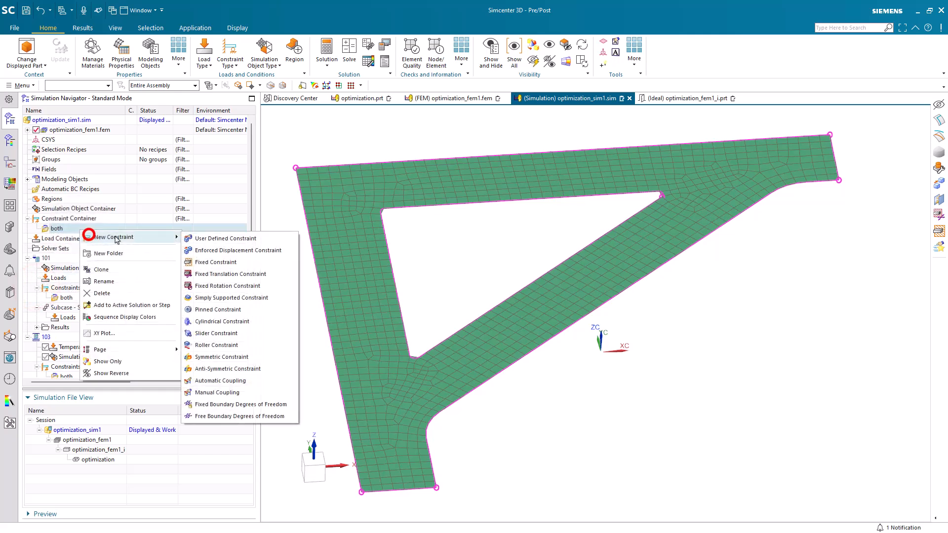
left_click(202, 262)
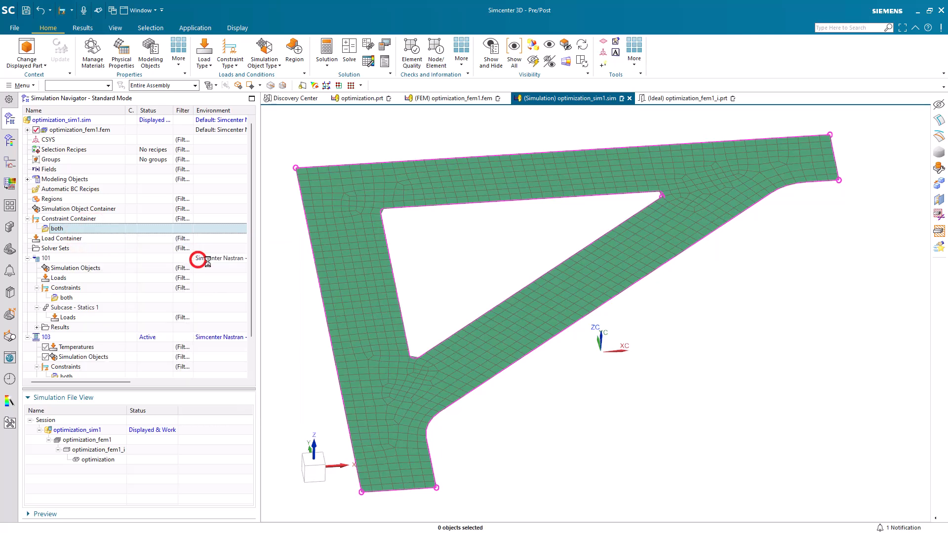
left_click(316, 302)
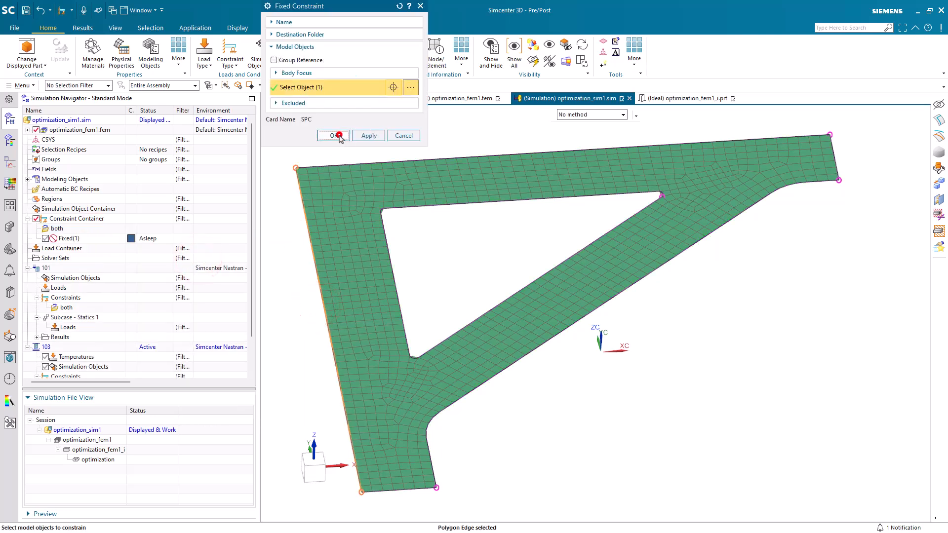
left_click(339, 136)
left_click(35, 229)
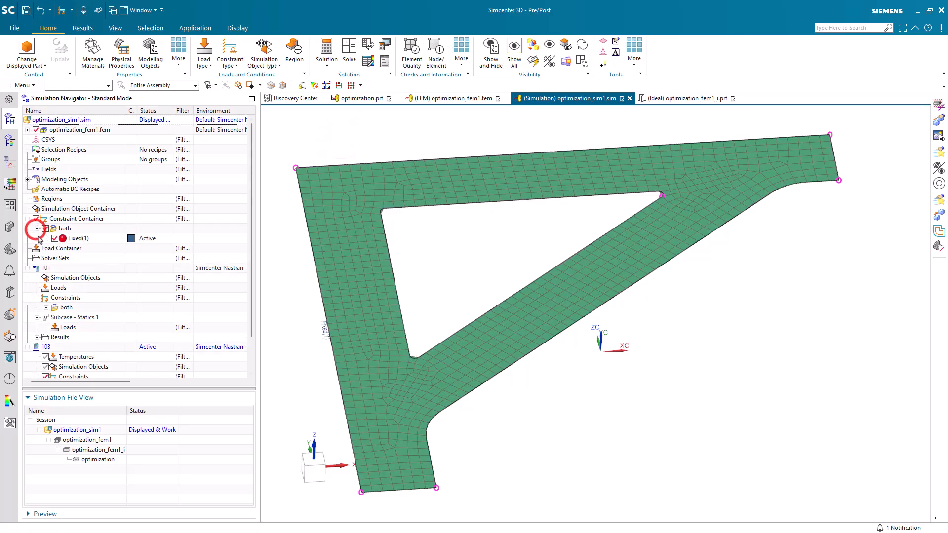
left_click(46, 308)
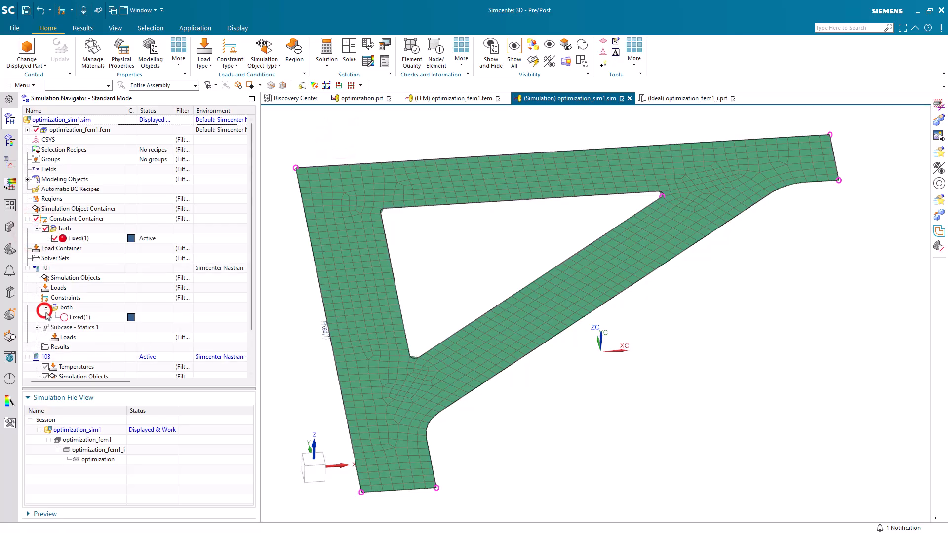
scroll(45, 336, "down", 2)
left_click(44, 347)
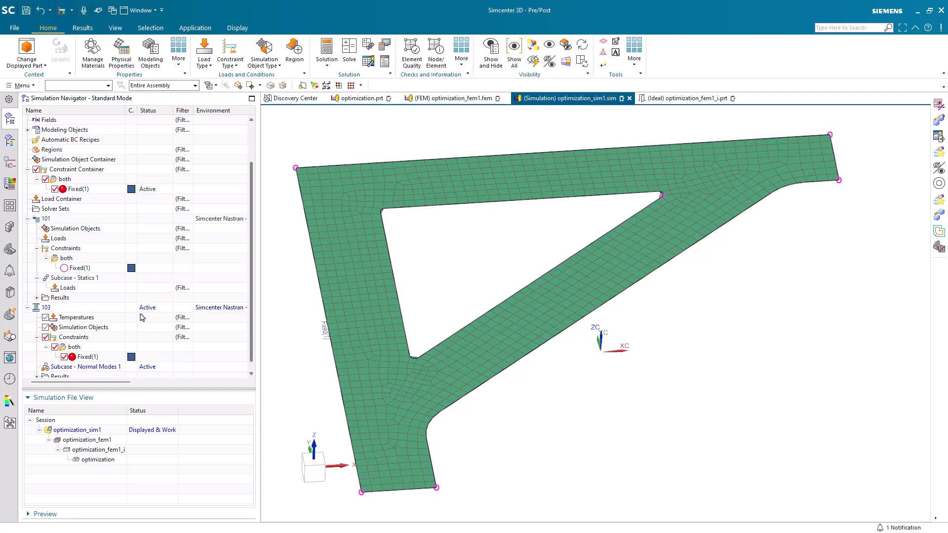
Activate solution 101 and apply a 1e5 N force along -YC to the bracket's long upper edge with geometric distribution.
double_click(55, 221)
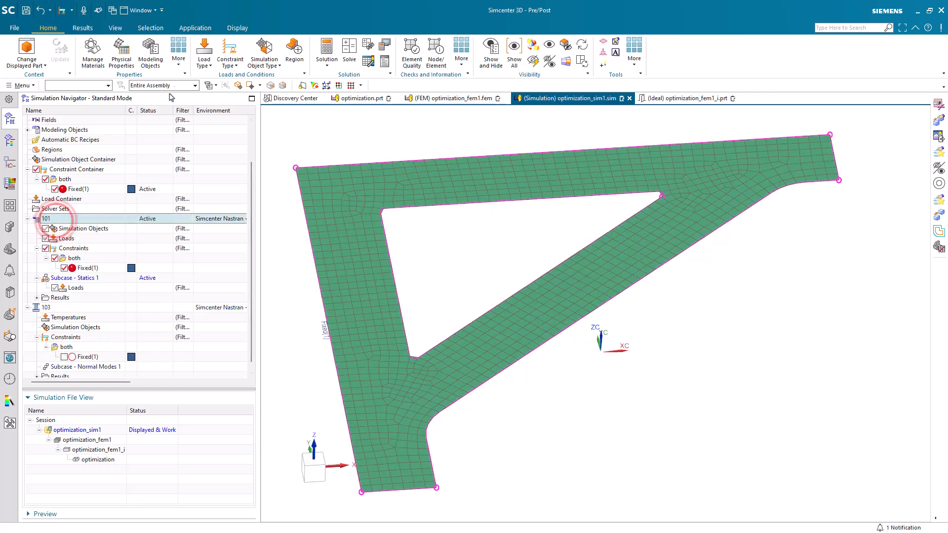
left_click(204, 55)
left_click(209, 85)
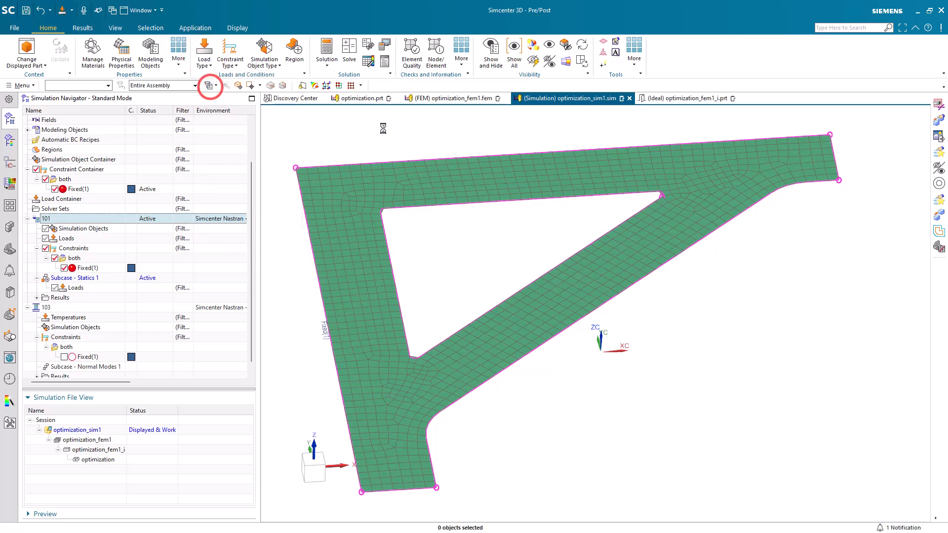
left_click(453, 157)
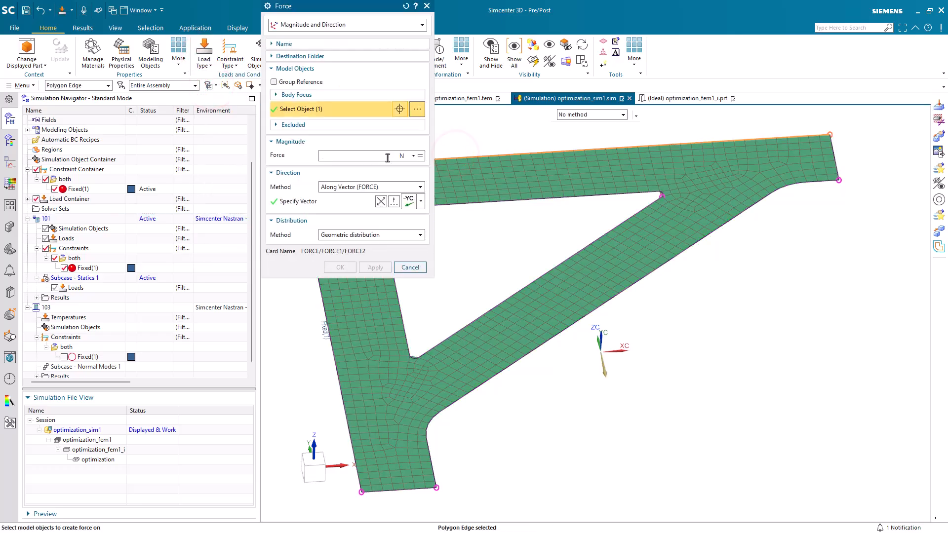
type("1e5")
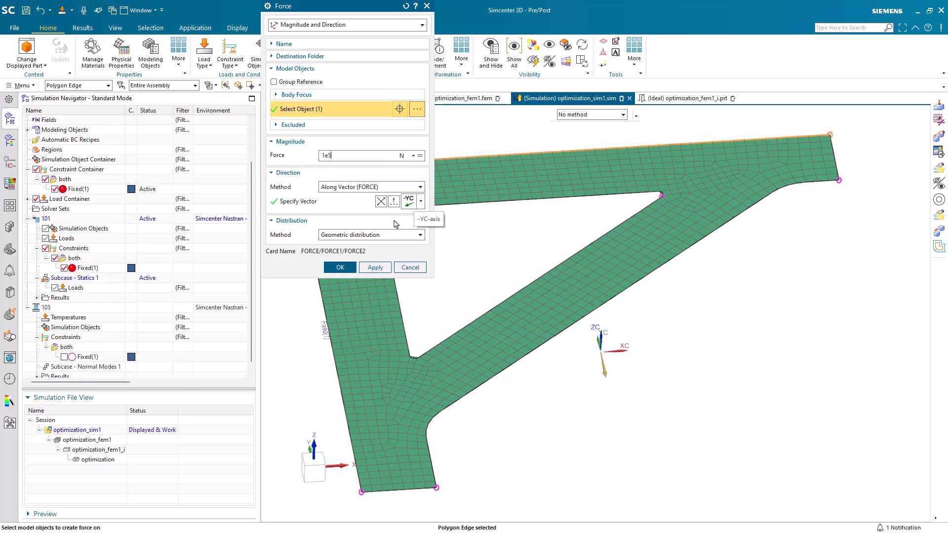
left_click(340, 267)
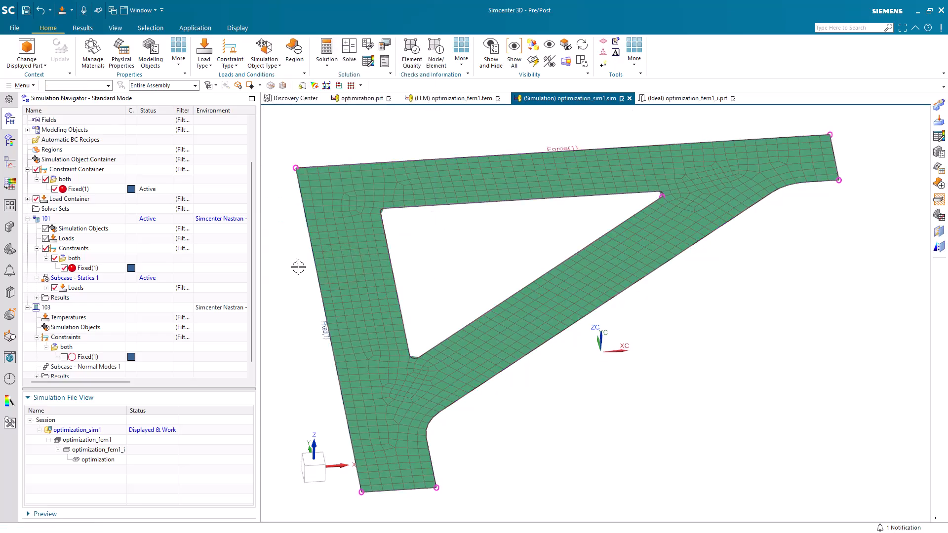
Solve all solutions of optimization_sim1 sequentially, skipping solutions with results, and dismiss the summary and information window.
scroll(250, 229, "up", 2)
right_click(86, 121)
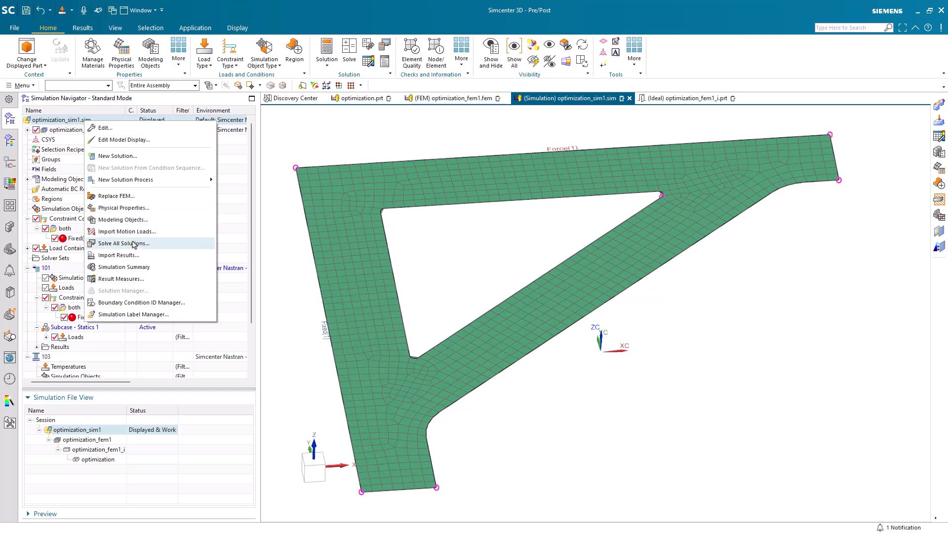
left_click(123, 244)
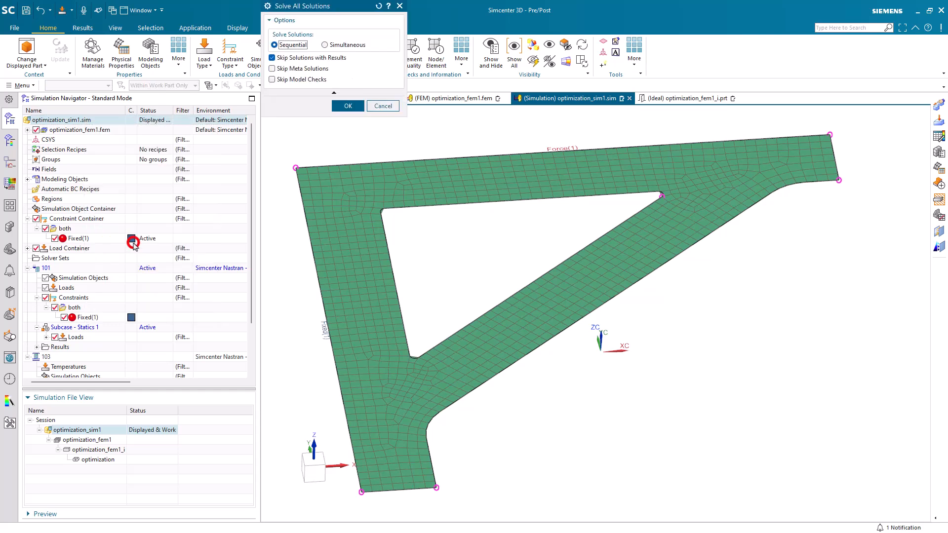
left_click(345, 107)
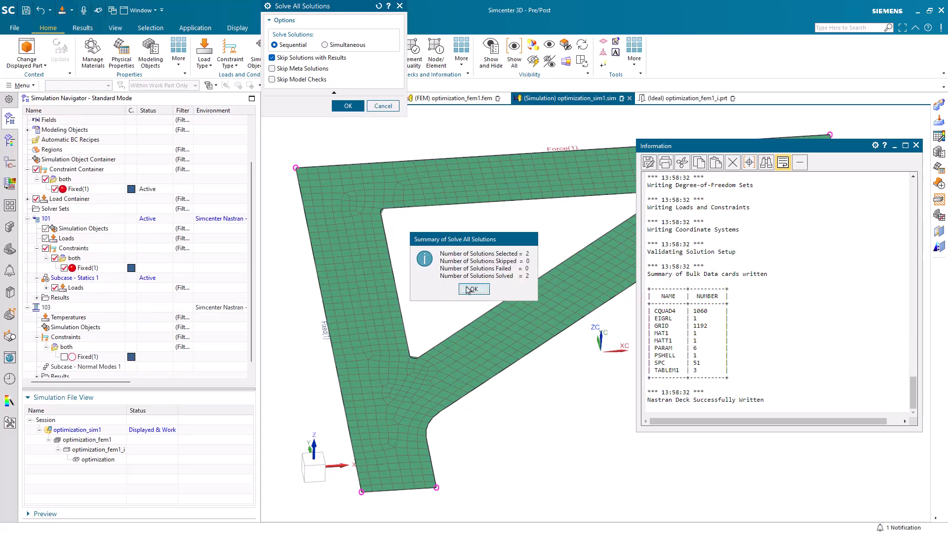
left_click(470, 290)
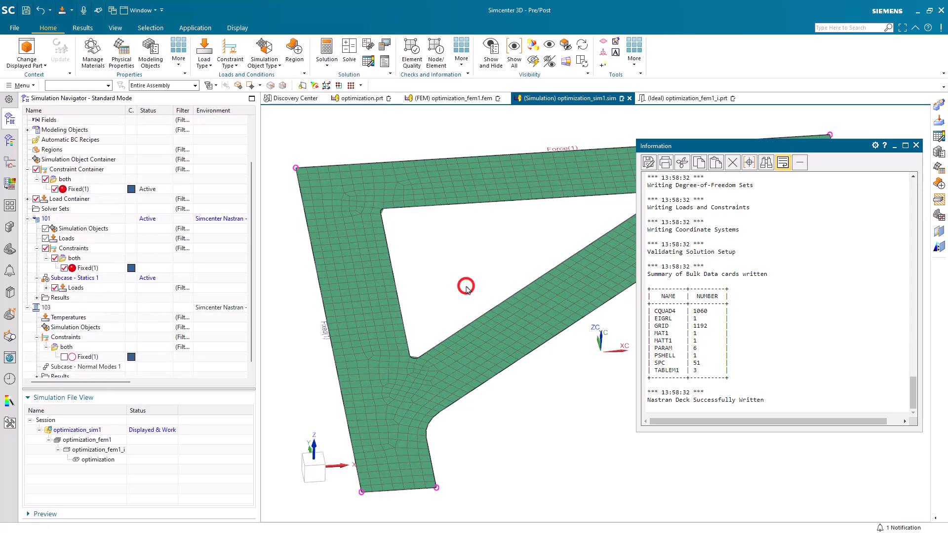
left_click(916, 146)
Open the structural results of solution 103 and examine the Mode 1 nodal displacement contour plot.
scroll(48, 373, "down", 1)
double_click(60, 367)
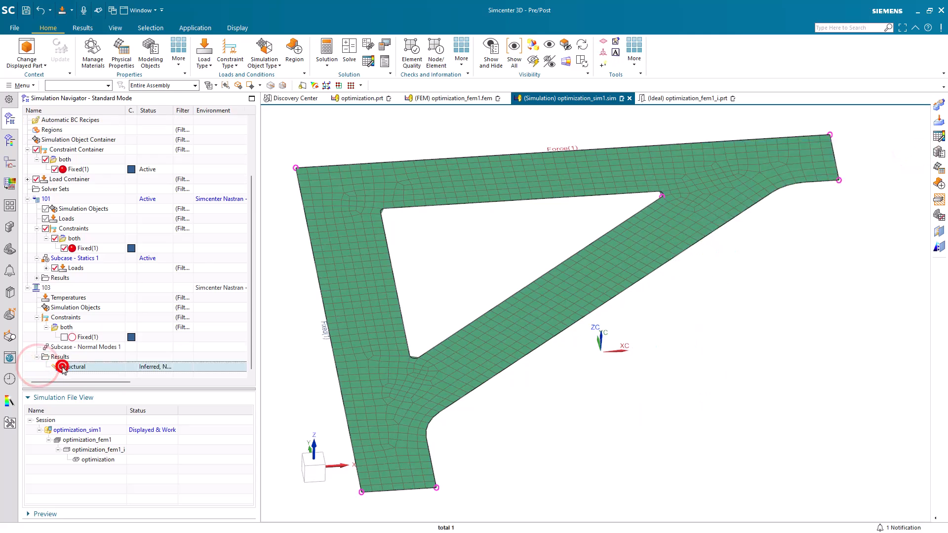
left_click(36, 159)
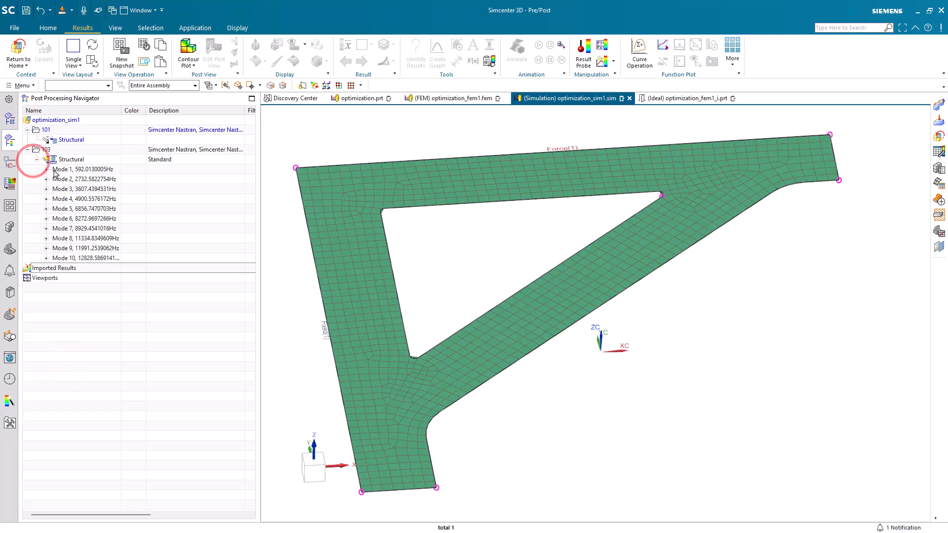
left_click(46, 169)
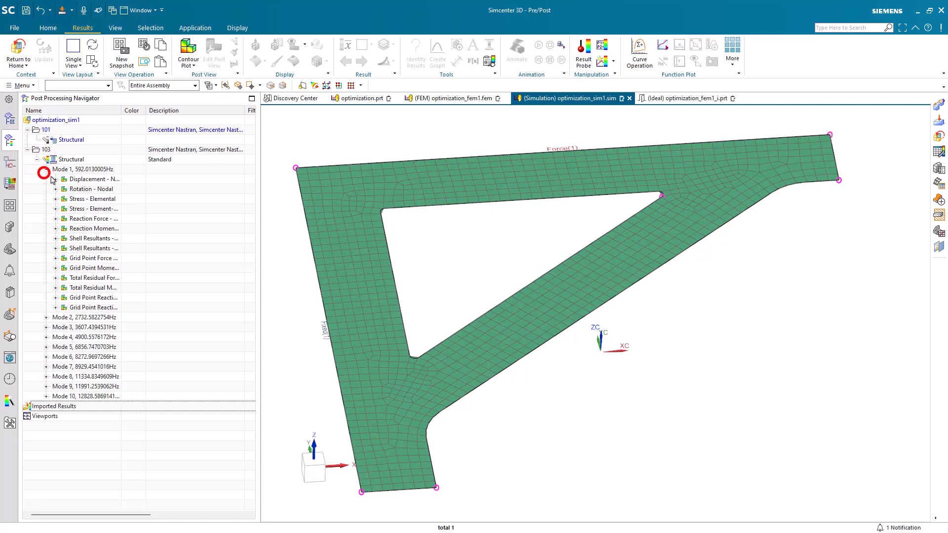
double_click(79, 179)
middle_click_drag(446, 265, 427, 296)
scroll(561, 335, "down", 3)
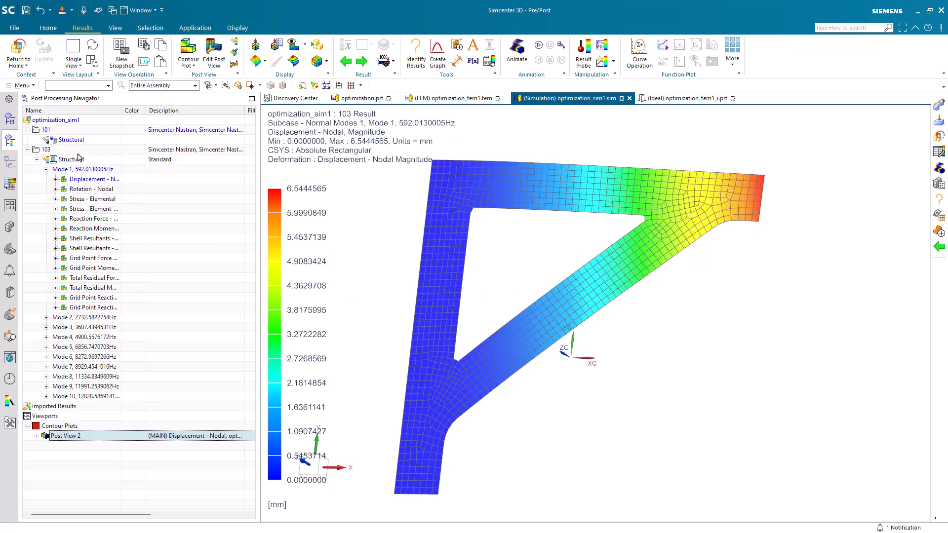
Load the structural results of solution 101 and examine the Y component of the nodal displacement as a contour plot.
double_click(69, 140)
left_click(37, 139)
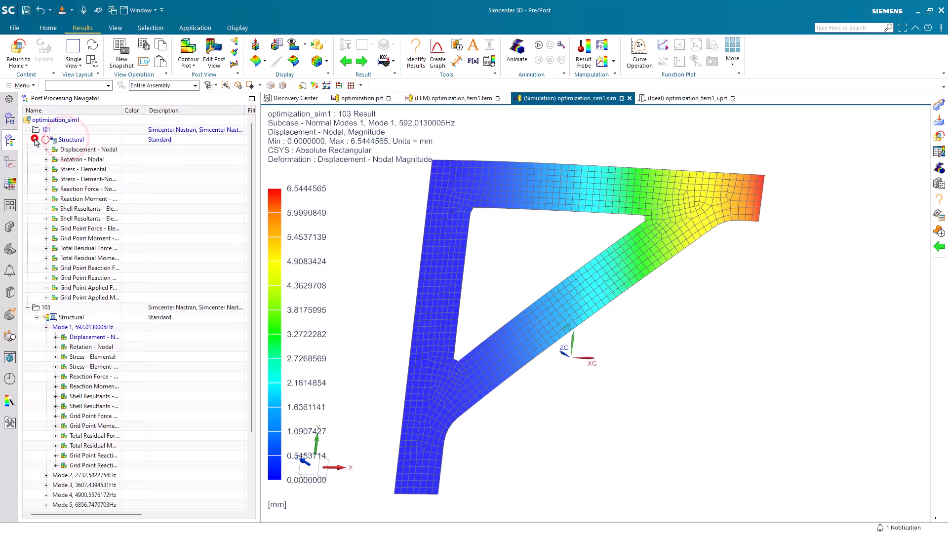
left_click(46, 149)
double_click(69, 170)
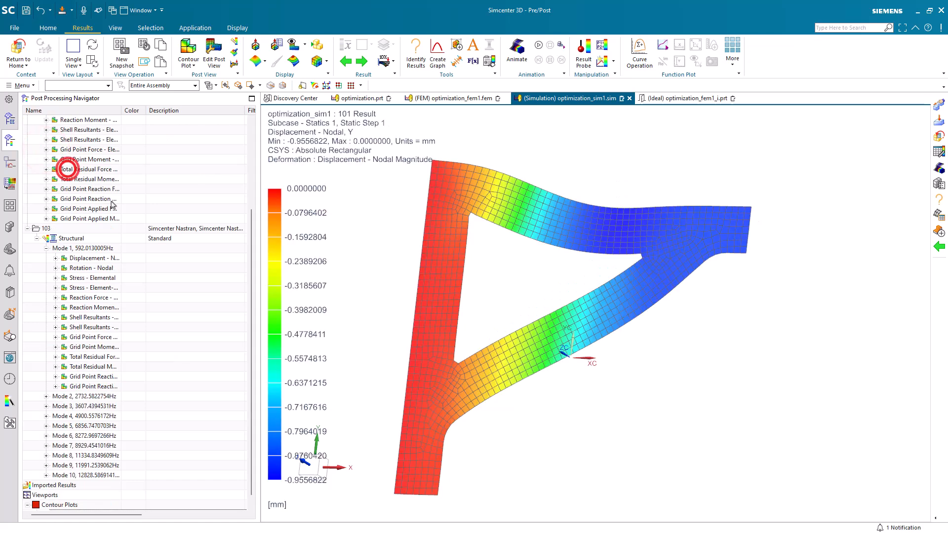
scroll(321, 359, "down", 1)
scroll(563, 309, "up", 1)
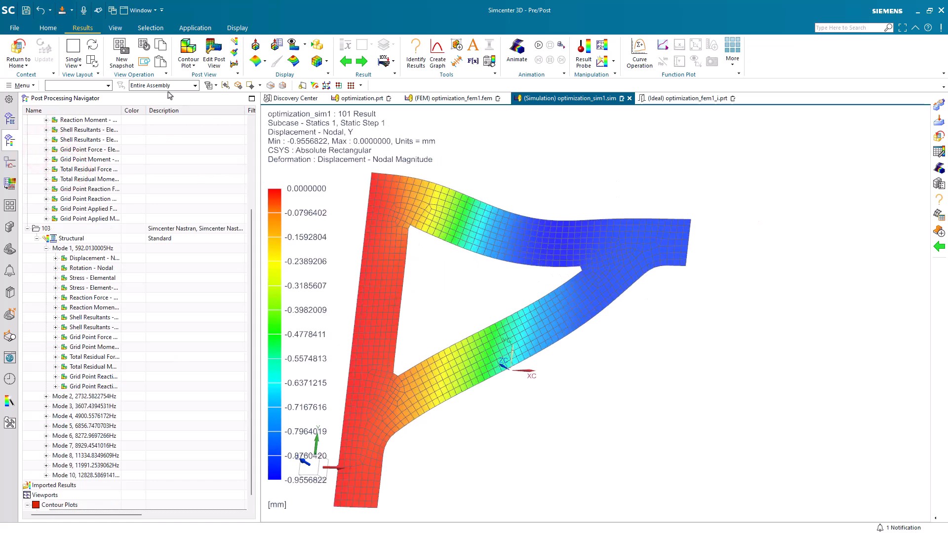
Create a result measure for solution 101's minimum Y nodal displacement over the entire model, with the expression name ydispmin.
left_click(49, 28)
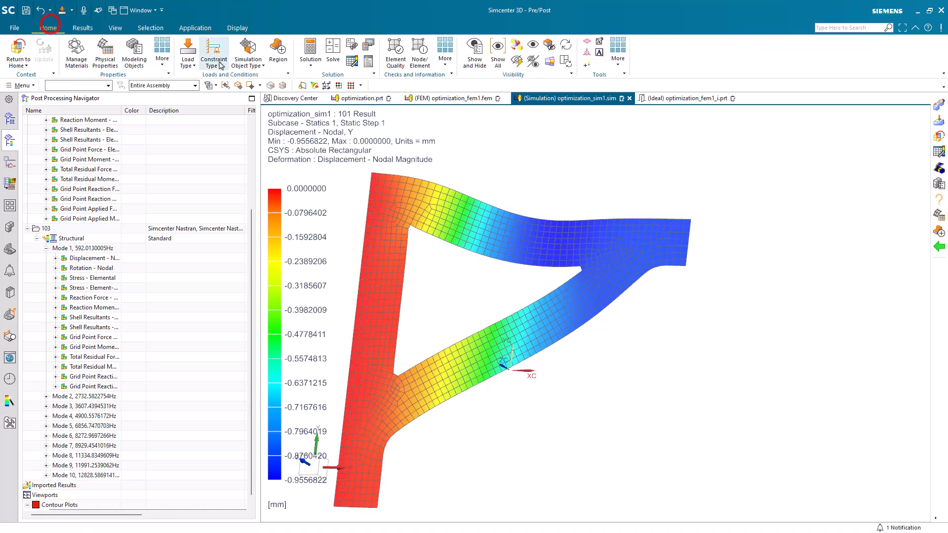
left_click(353, 64)
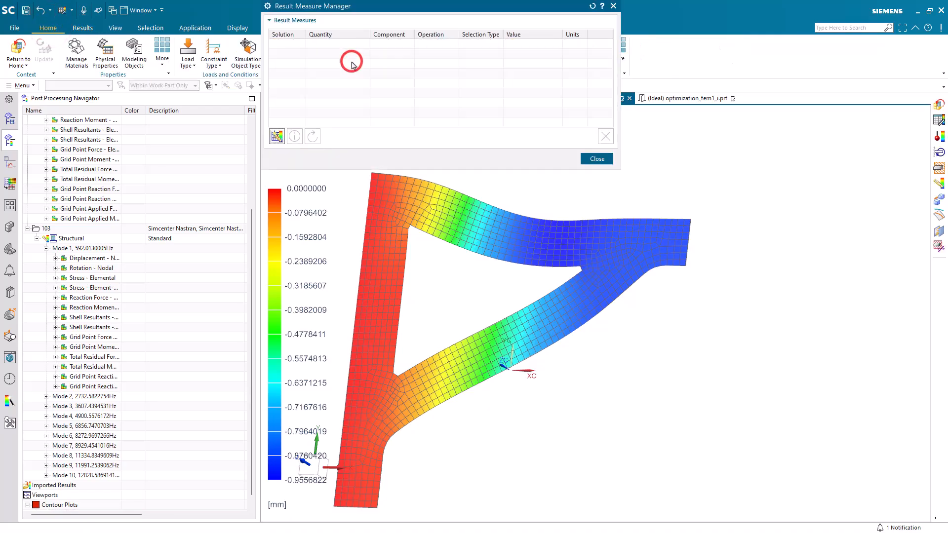
left_click(277, 136)
left_click(364, 35)
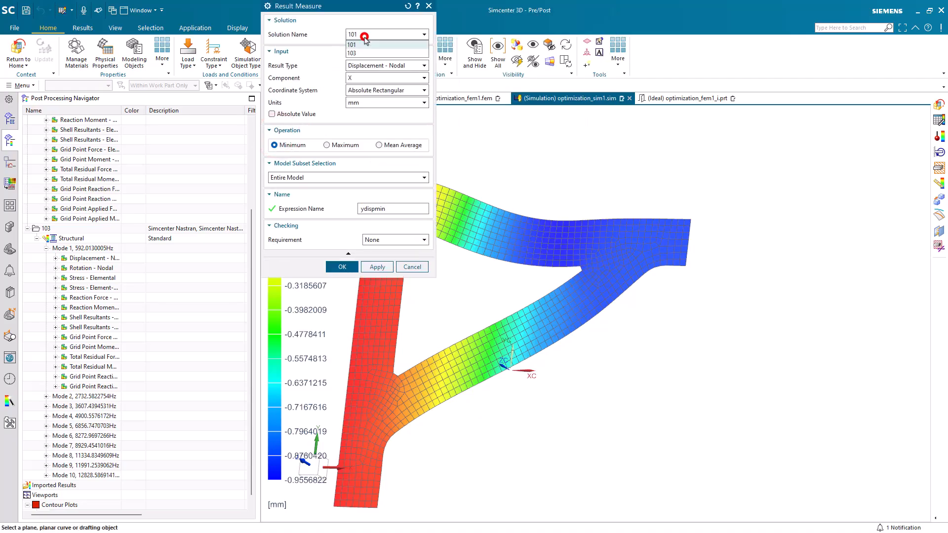
left_click(364, 43)
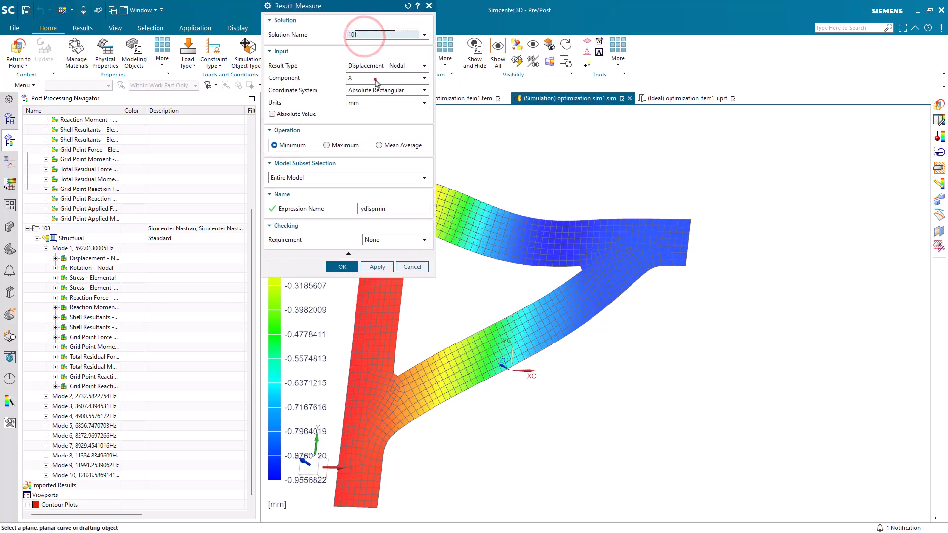
left_click(376, 78)
left_click(371, 96)
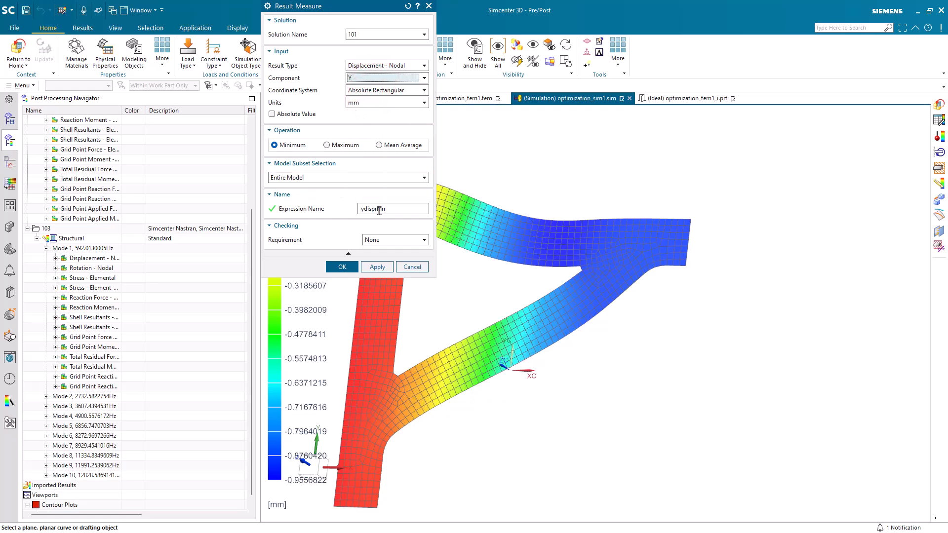
left_click(341, 266)
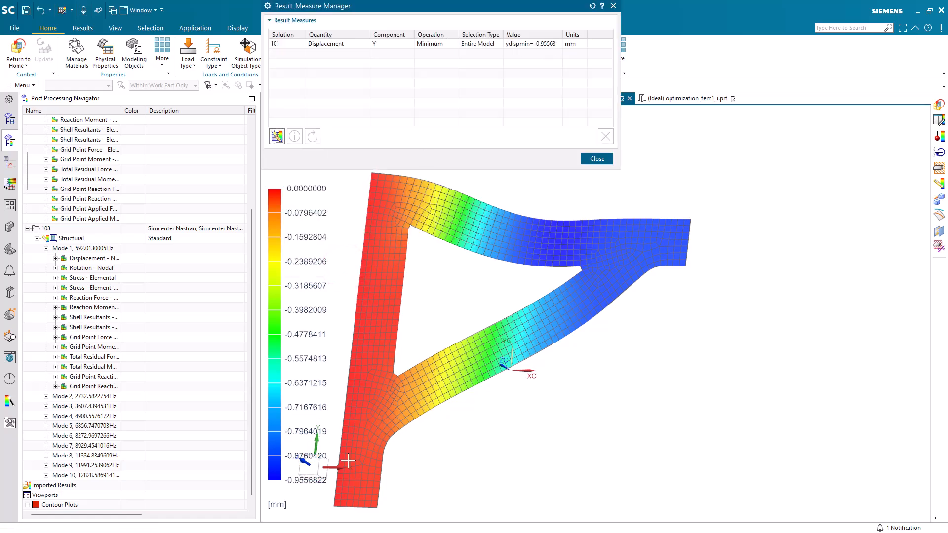
Close the Result Measure Manager, leave post-processing and make solution 103 the active solution.
left_click(597, 159)
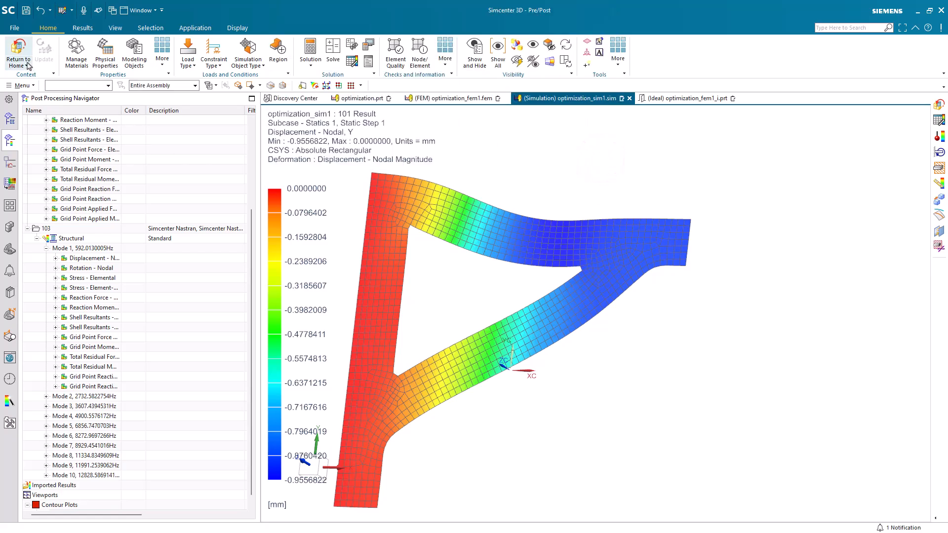
left_click(18, 50)
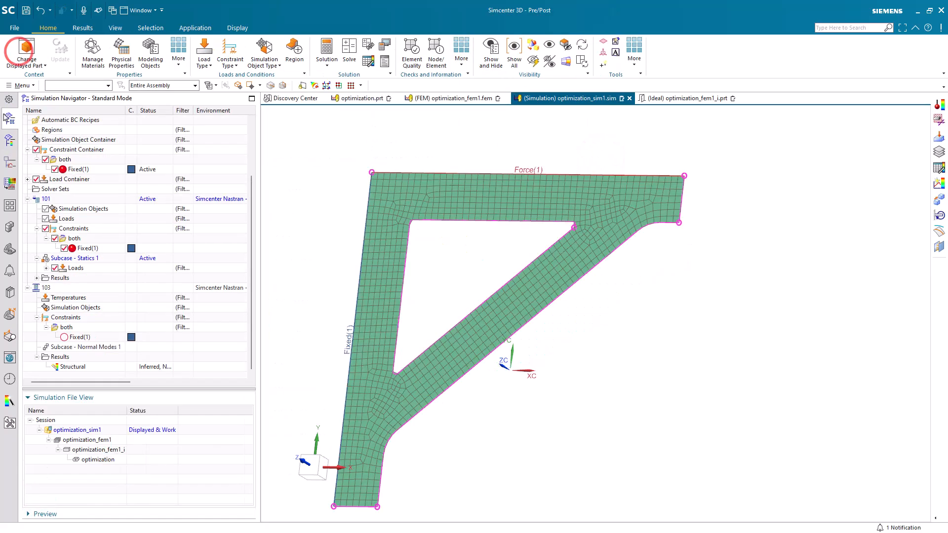
double_click(54, 289)
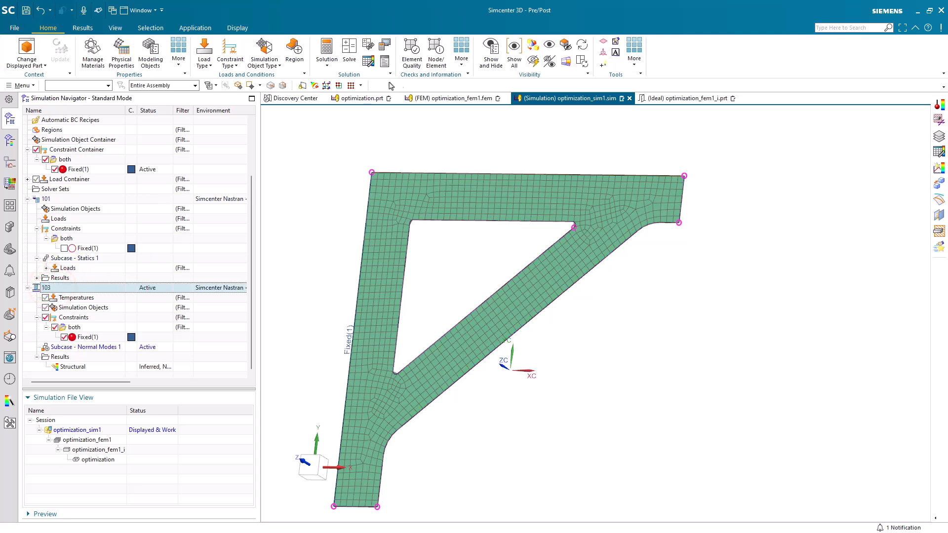
Create a result probe named freq for solution 103 with the formula frequency, output as a list in Hz.
left_click(83, 27)
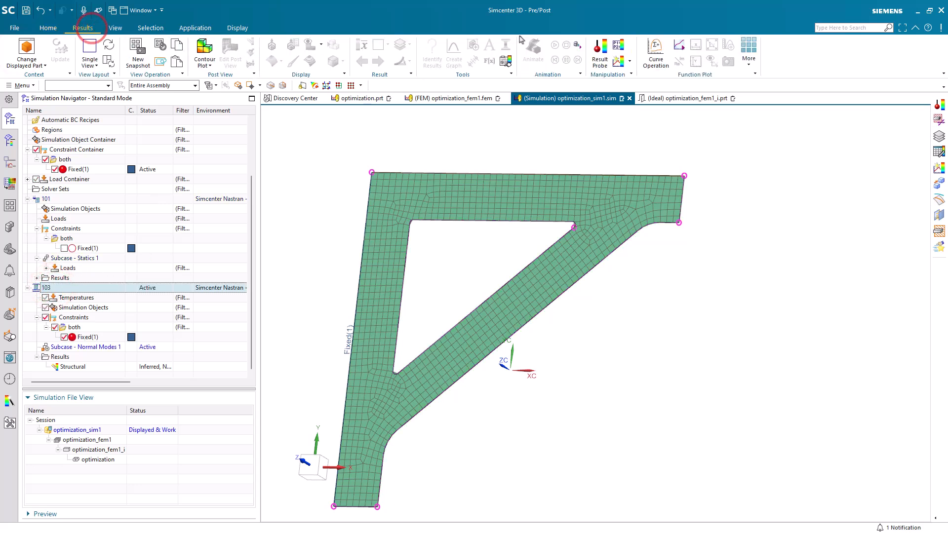
left_click(599, 52)
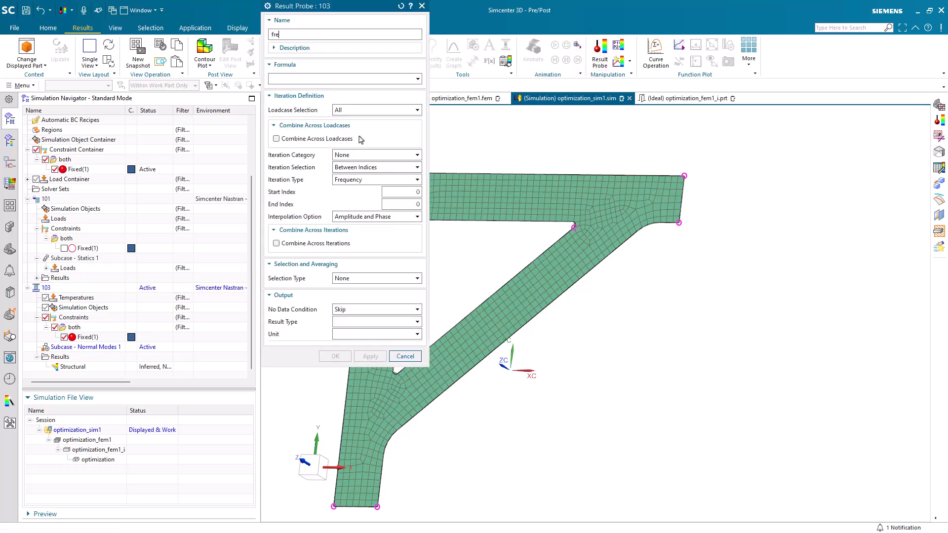
type("fre")
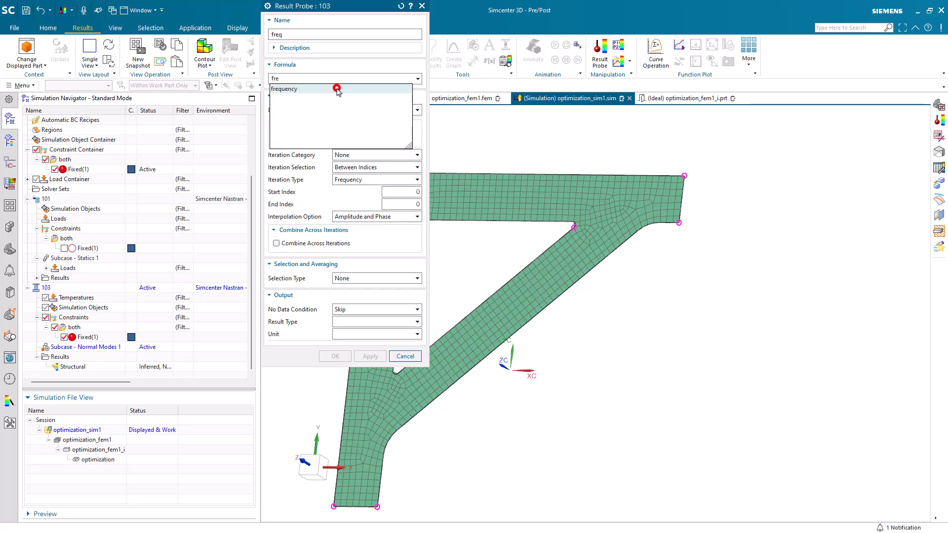
left_click(336, 90)
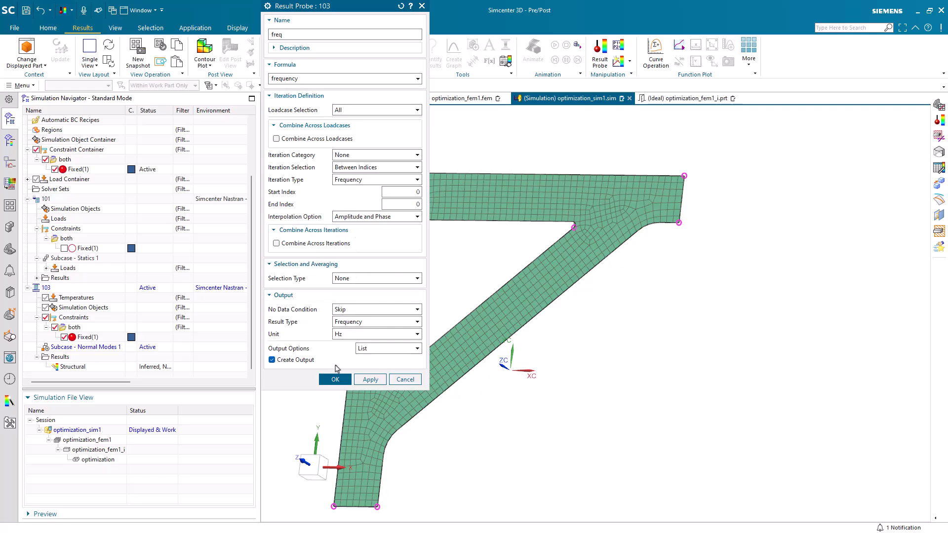
left_click(336, 382)
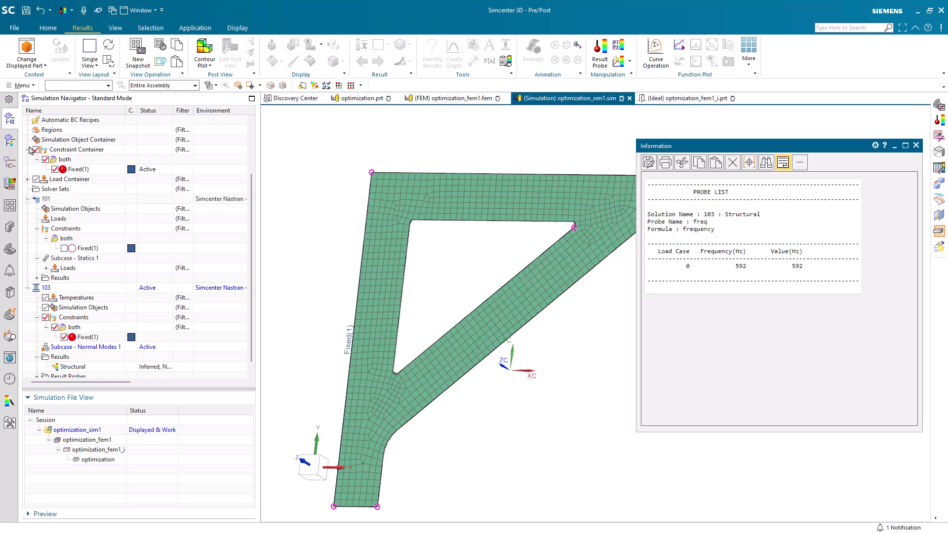
Examine solution 103's mode frequencies alongside the probe listing and close the information window.
left_click(10, 142)
left_click(46, 248)
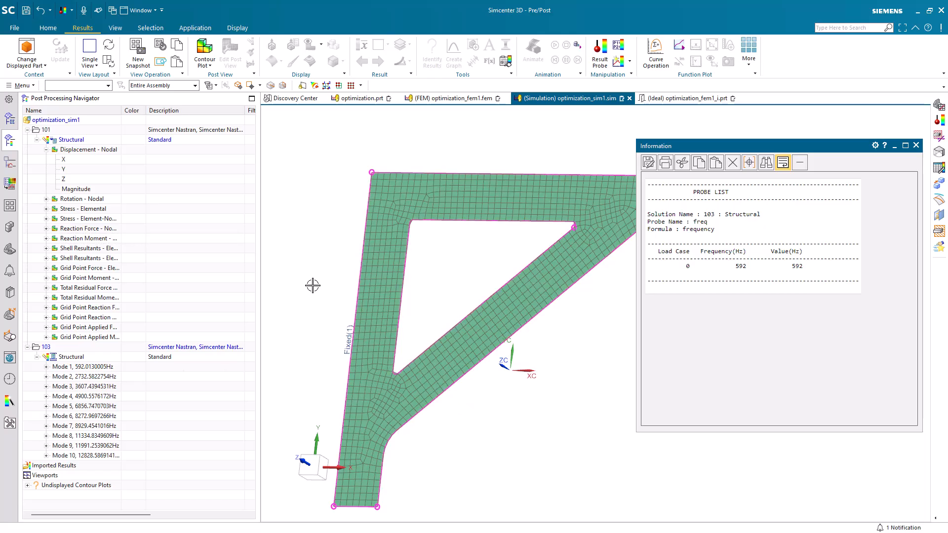
left_click(915, 146)
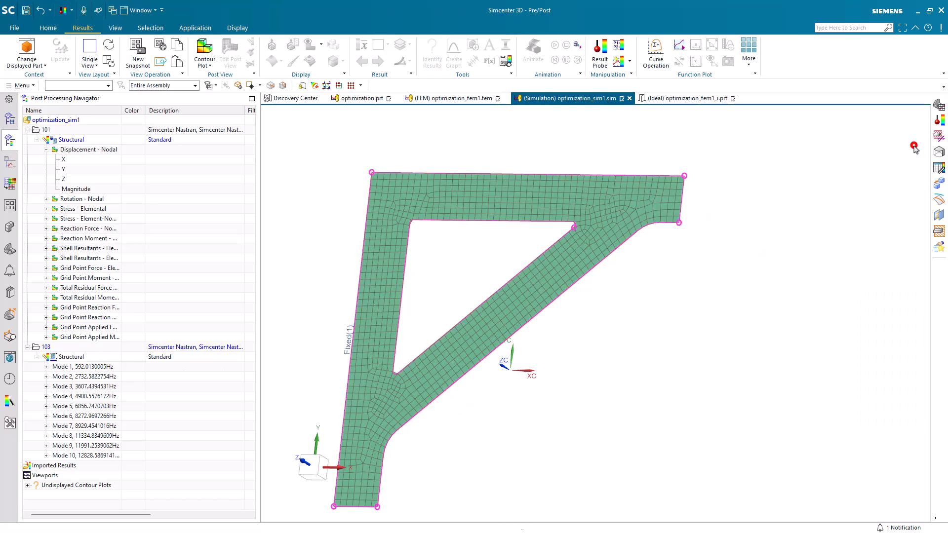
Start Design Space Explorer for the simulation and create Study 1 with the results prefix Iteration.
left_click(195, 30)
left_click(176, 50)
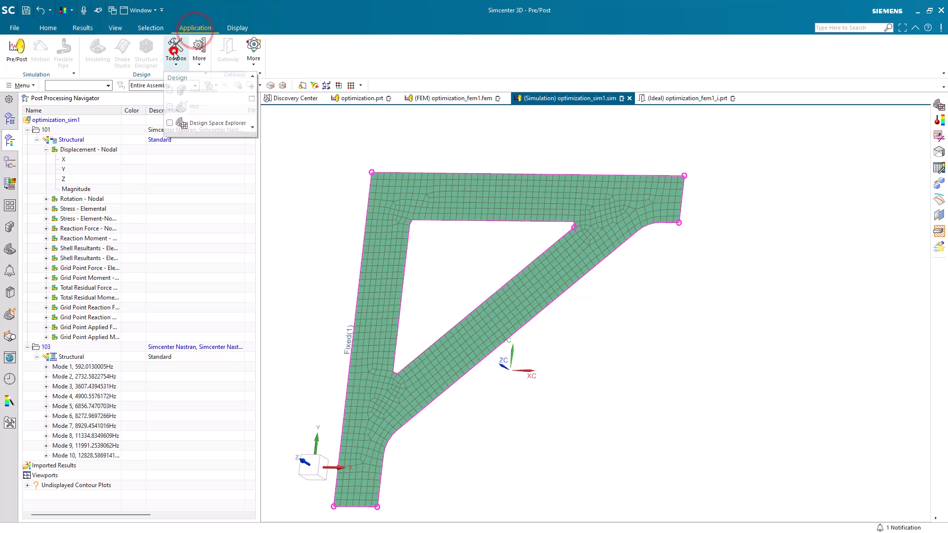
left_click(173, 124)
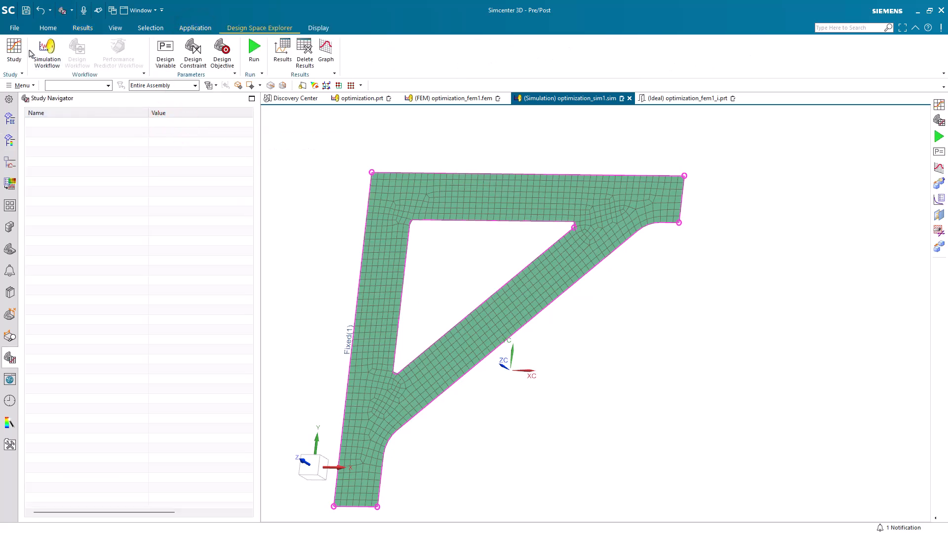
left_click(14, 49)
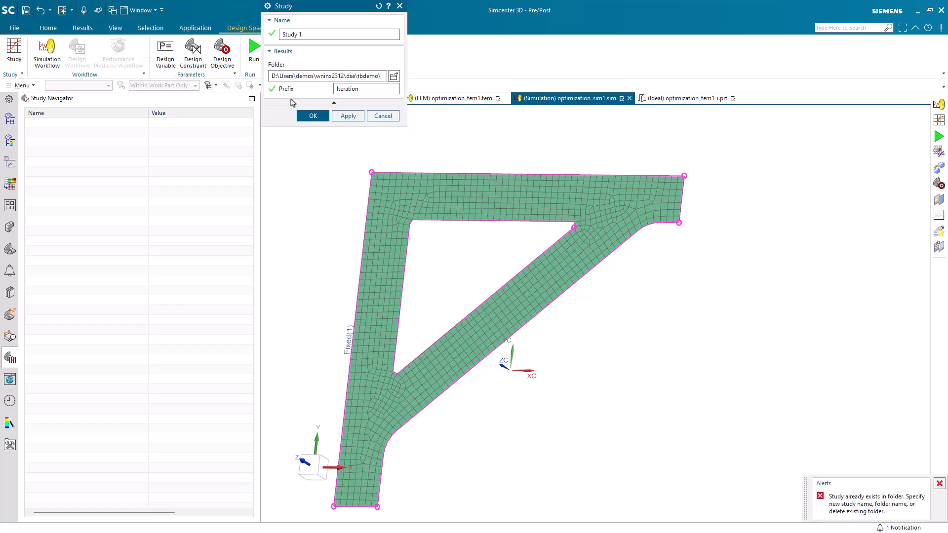
left_click(313, 116)
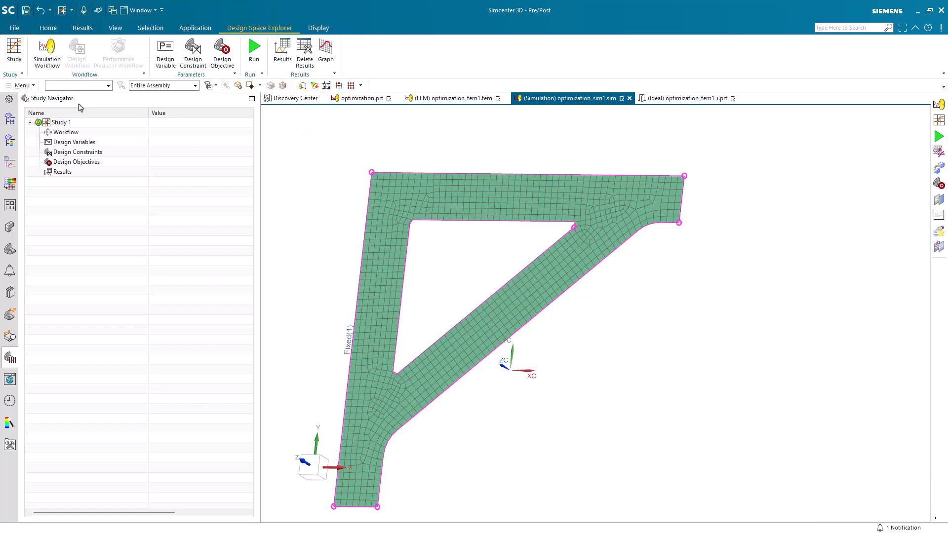
Add a simulation workflow to Study 1 using optimization_sim1.sim with both solutions 101 and 103.
left_click(48, 54)
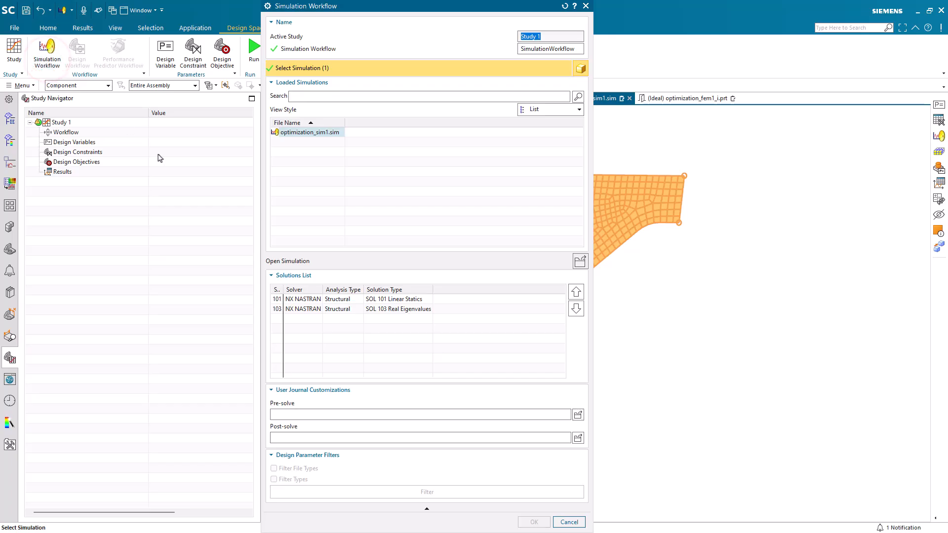
left_click(304, 300)
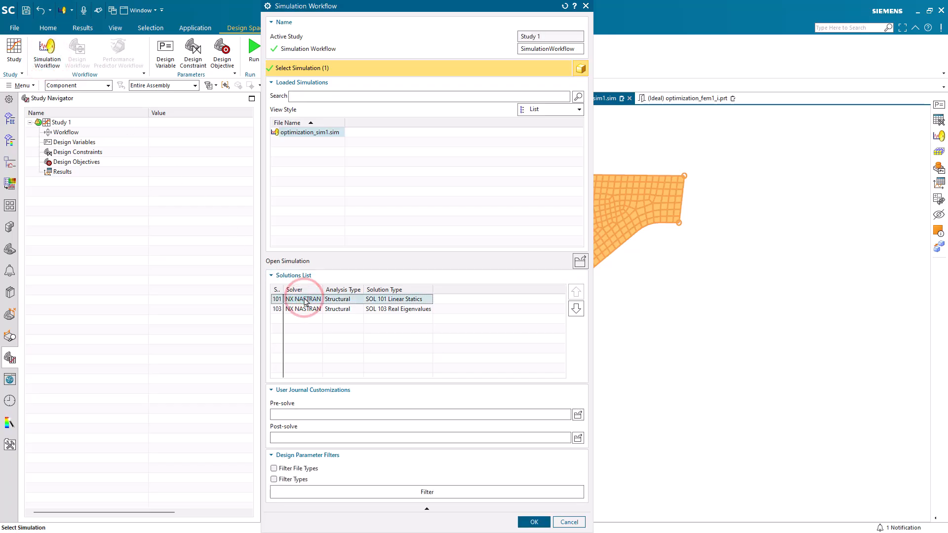
left_click(307, 309, "ctrl")
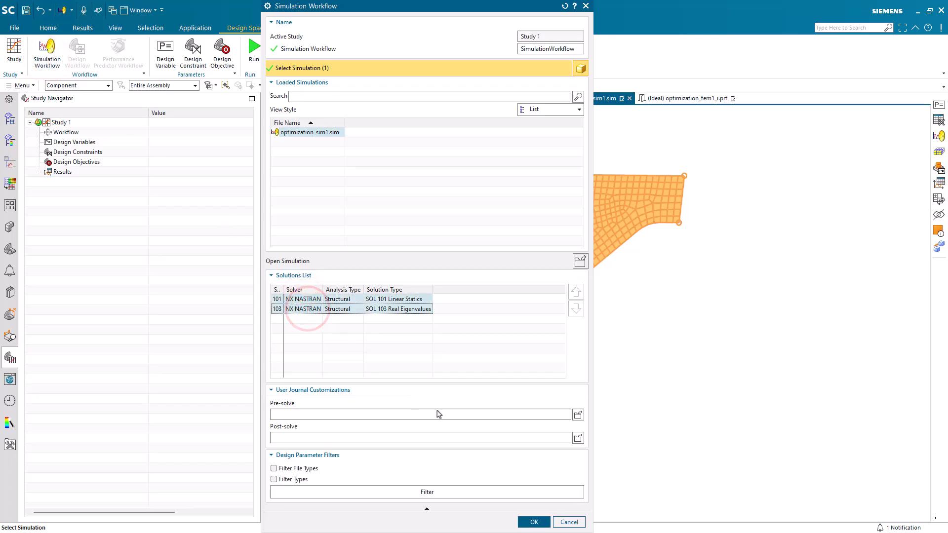
left_click(534, 523)
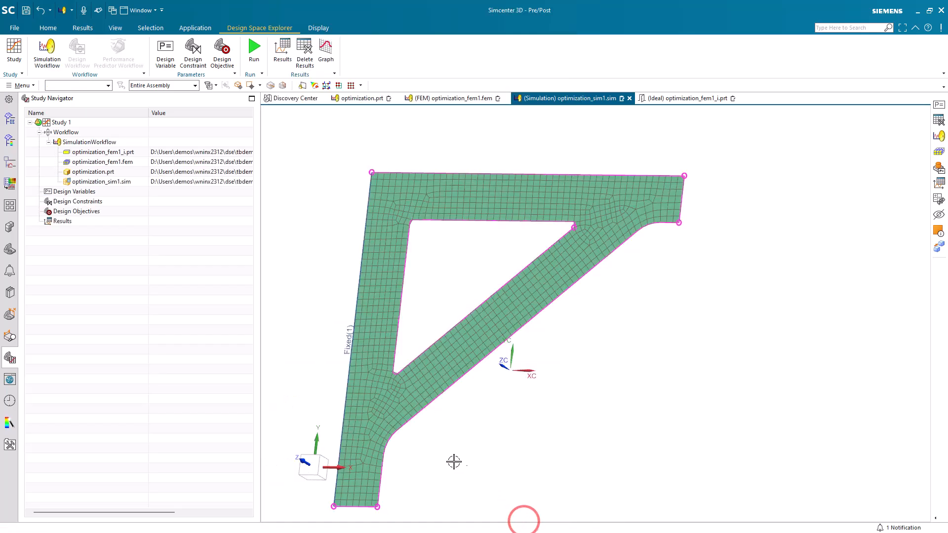
Add optimization.prt's thickness expression as a continuous design variable with minimum 5, maximum 10 and increment 1 mm.
left_click(165, 51)
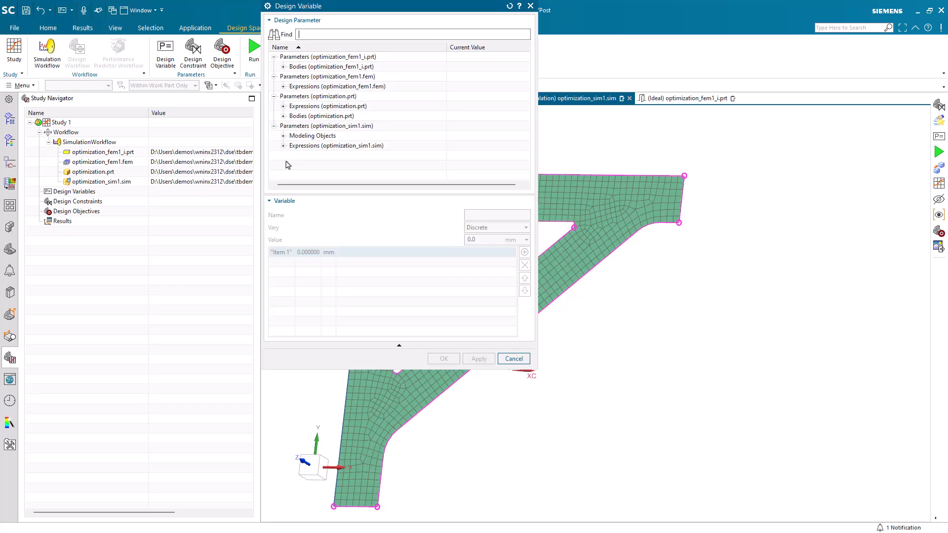
left_click(283, 106)
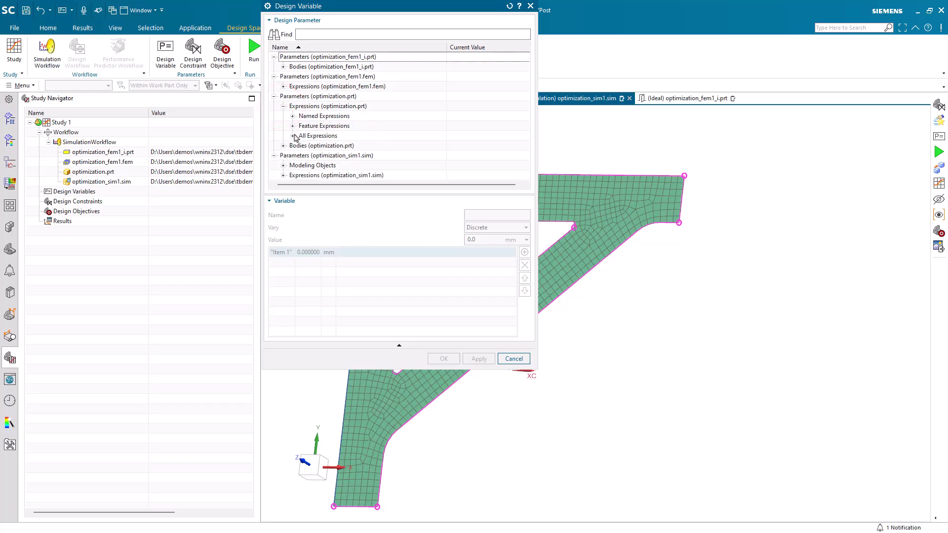
left_click(293, 116)
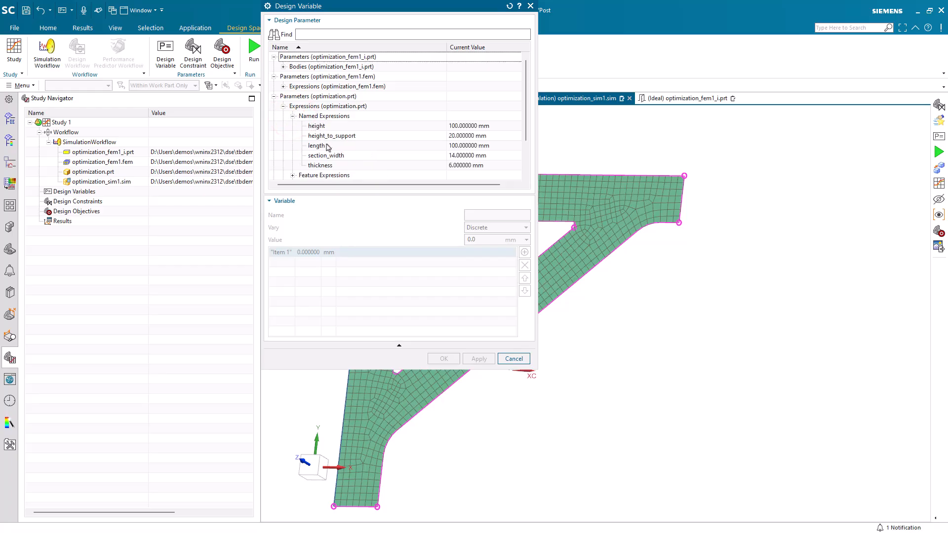
left_click(330, 166)
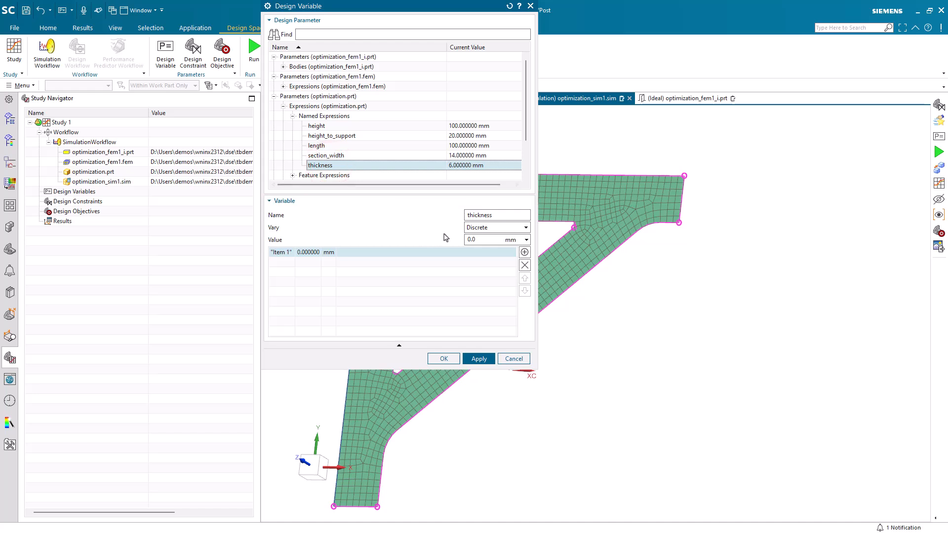
left_click(476, 228)
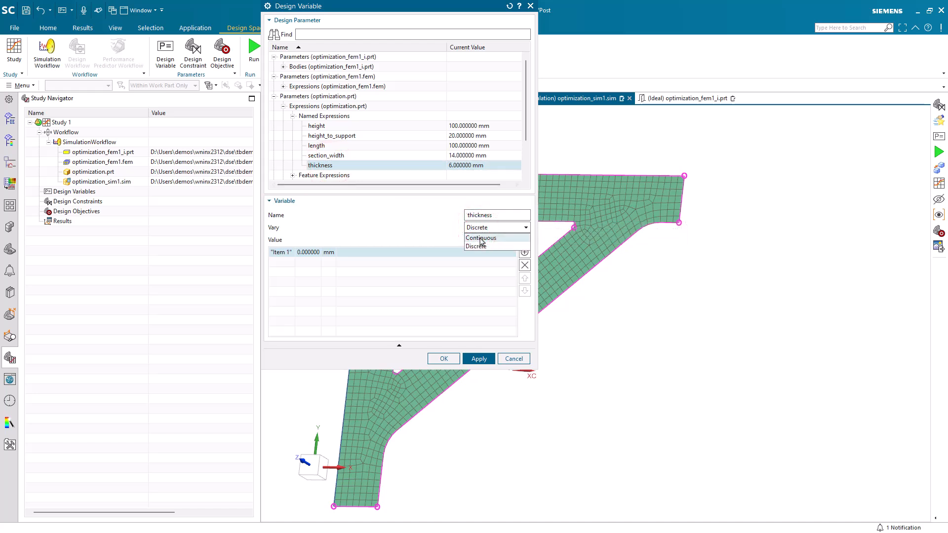
left_click(479, 239)
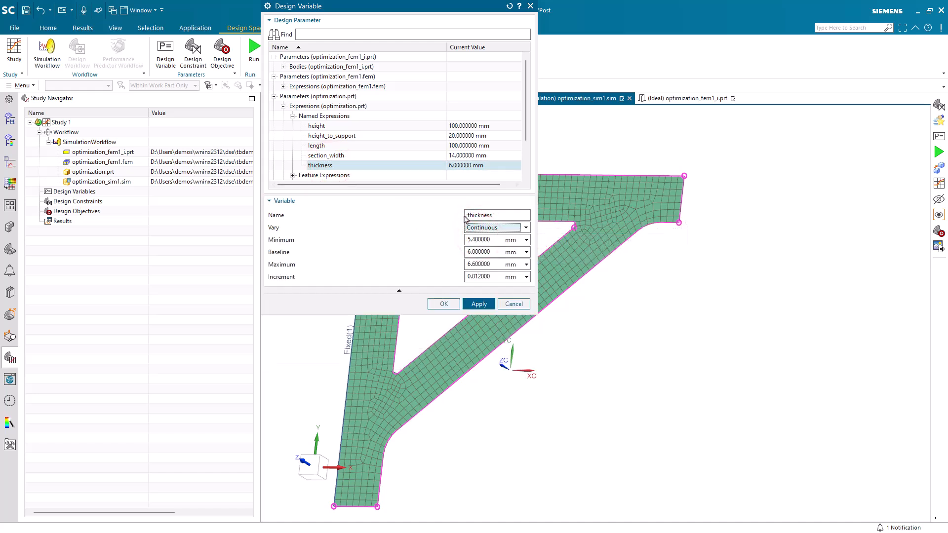
double_click(478, 240)
type("5")
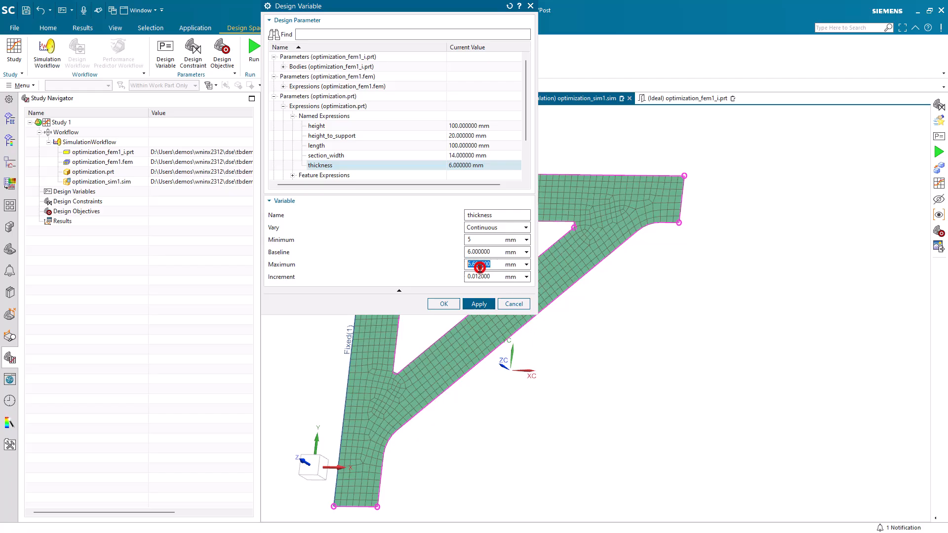
type("10")
double_click(481, 278)
type("1")
left_click(482, 304)
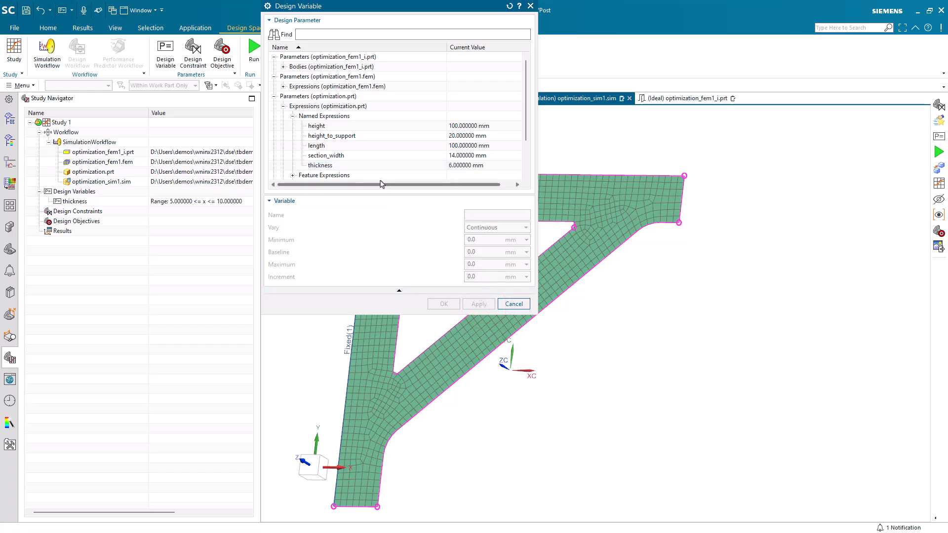
Add height_to_support as a continuous design variable with minimum 10, maximum 40 and increment 1 mm.
left_click(335, 141)
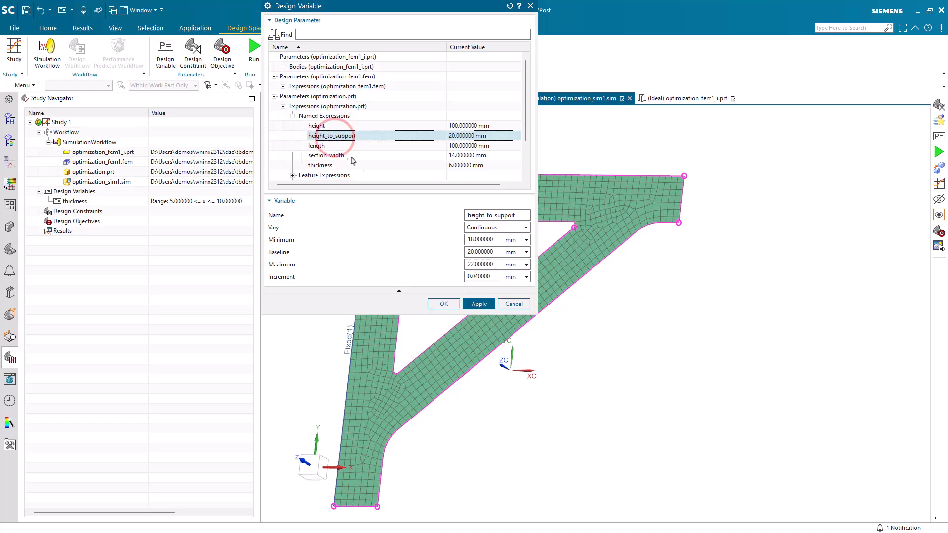
double_click(484, 240)
type("10")
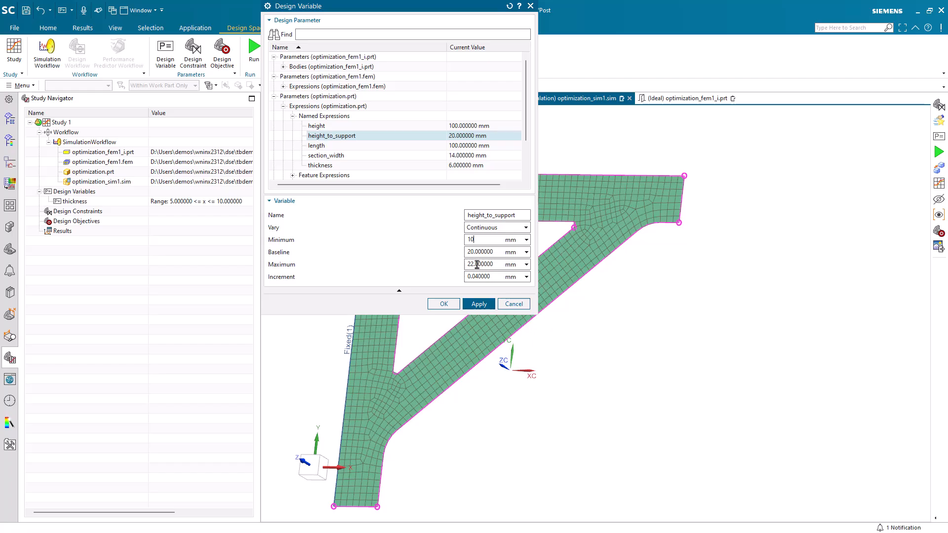
type("40")
type("1")
left_click(471, 303)
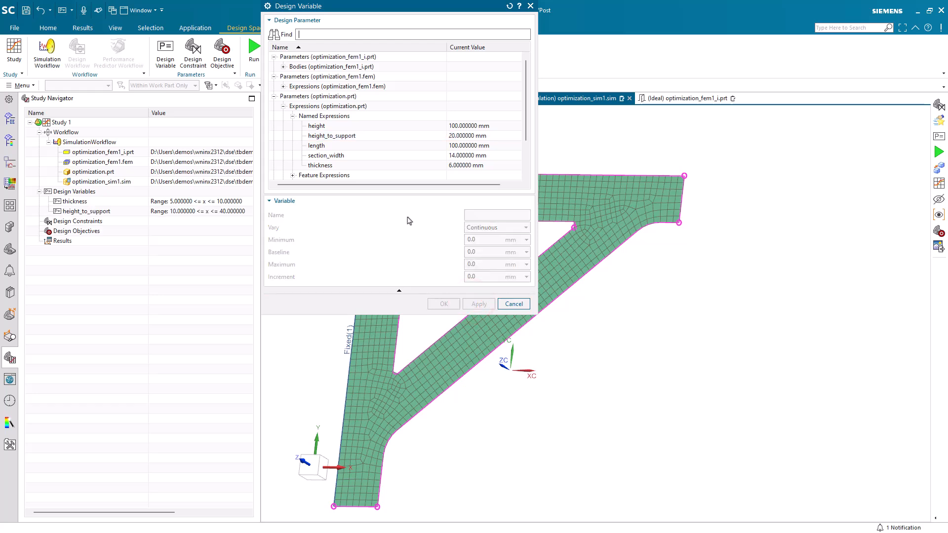
Add section_width as a continuous design variable with minimum 11, maximum 20 and increment 1 mm.
left_click(353, 156)
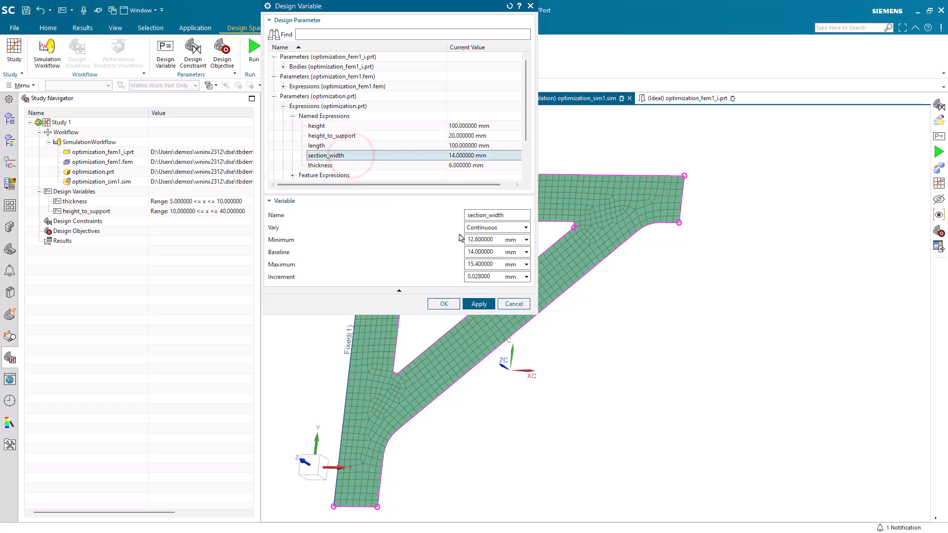
double_click(472, 240)
type("11")
type("20")
double_click(478, 277)
type("1")
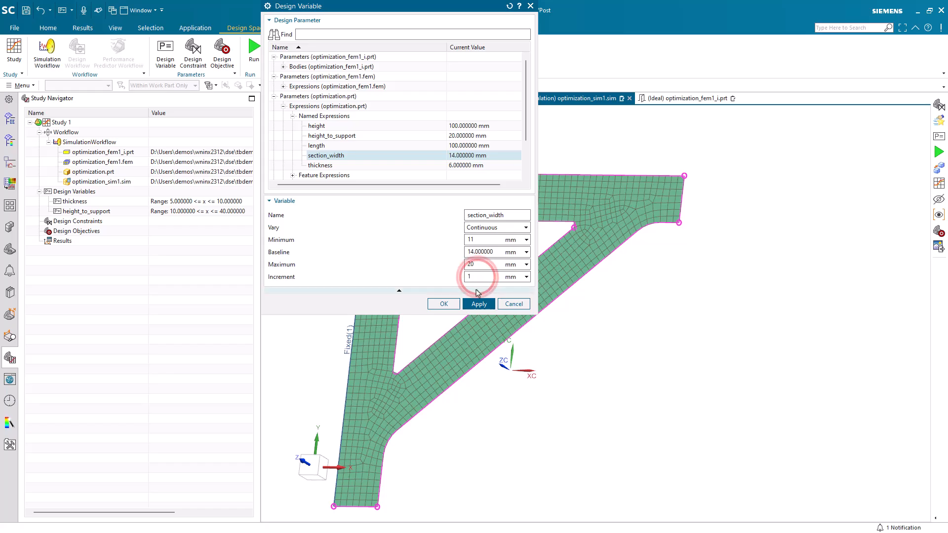
left_click(478, 304)
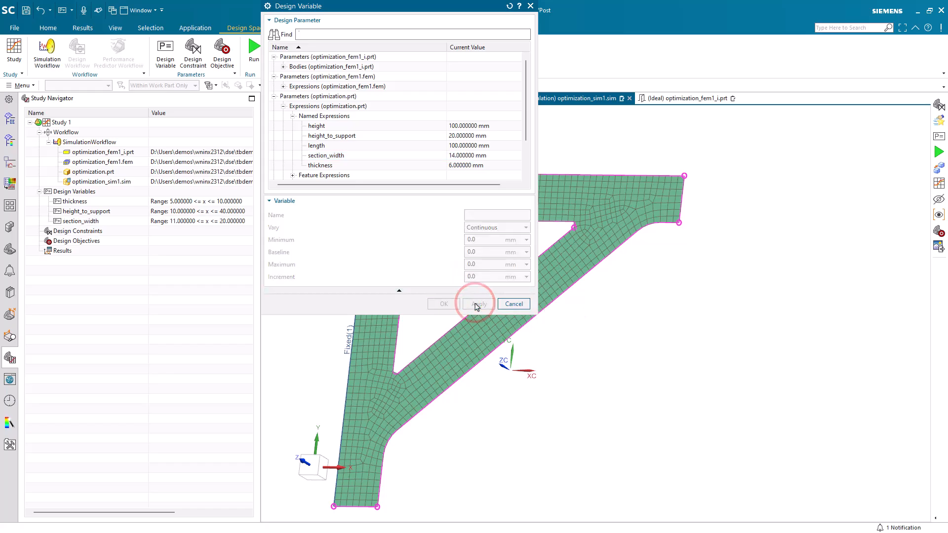
Add the Solid Body of Extrude (4) material as a discrete design variable allowing Aluminum_6061 and Steel.
left_click_drag(527, 131, 526, 156)
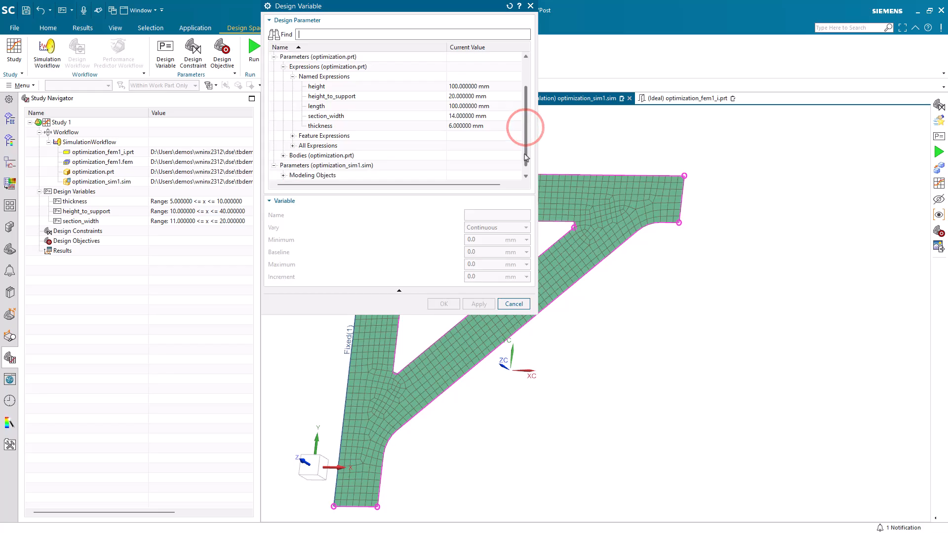
left_click(284, 156)
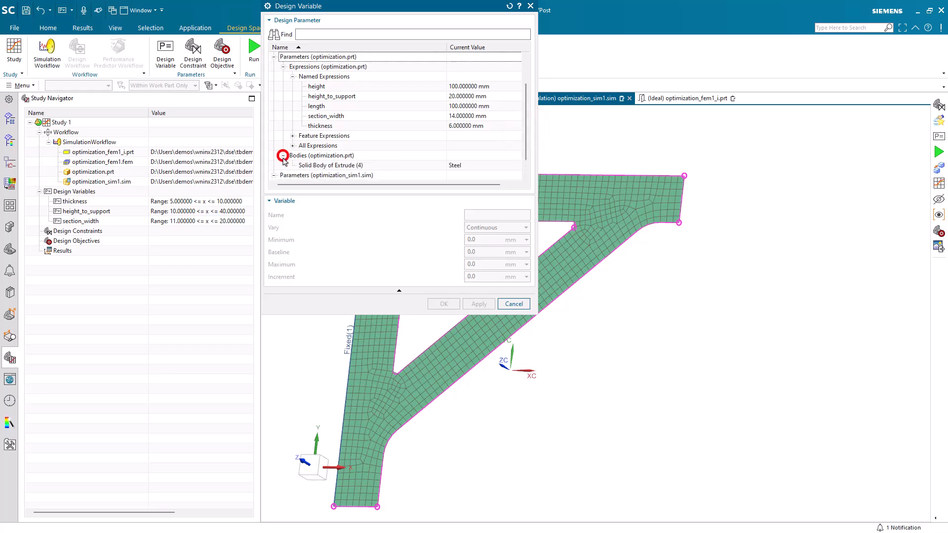
left_click(319, 166)
left_click(273, 240)
left_click(274, 250)
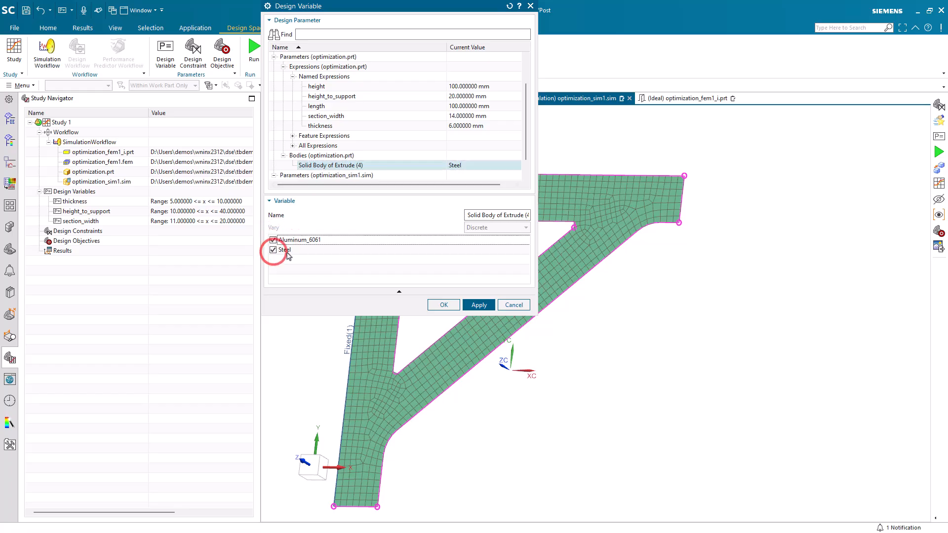
left_click(443, 305)
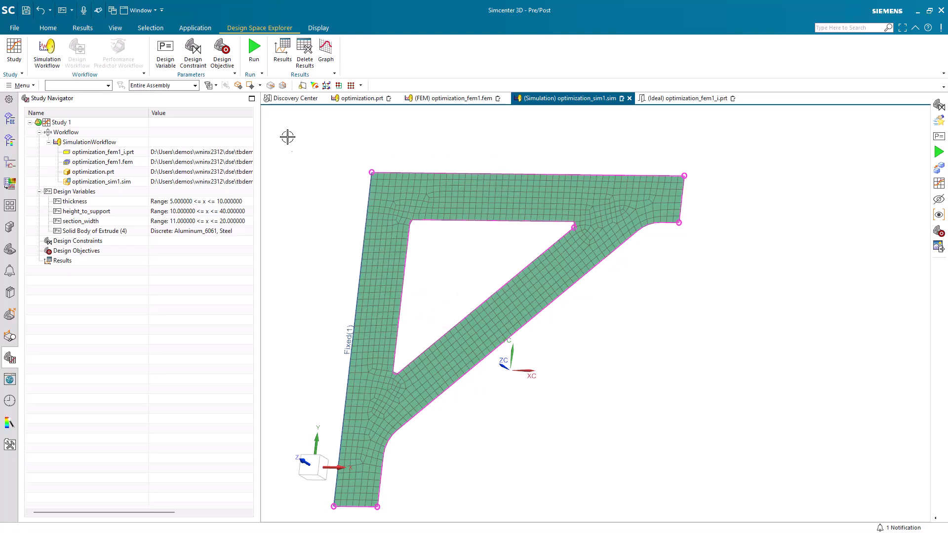
Add a design constraint on the ydispmin result measure, greater than or equal to -1.5 mm.
left_click(193, 49)
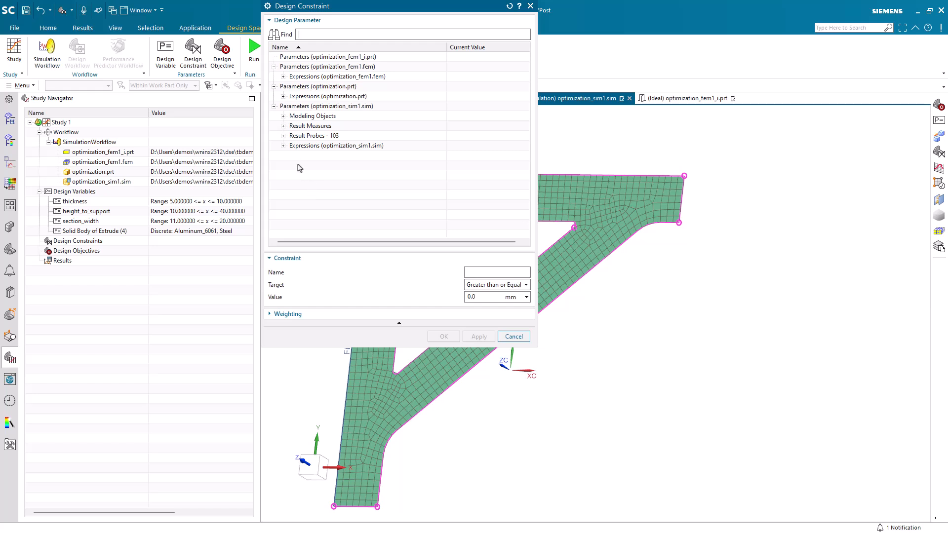
left_click(284, 126)
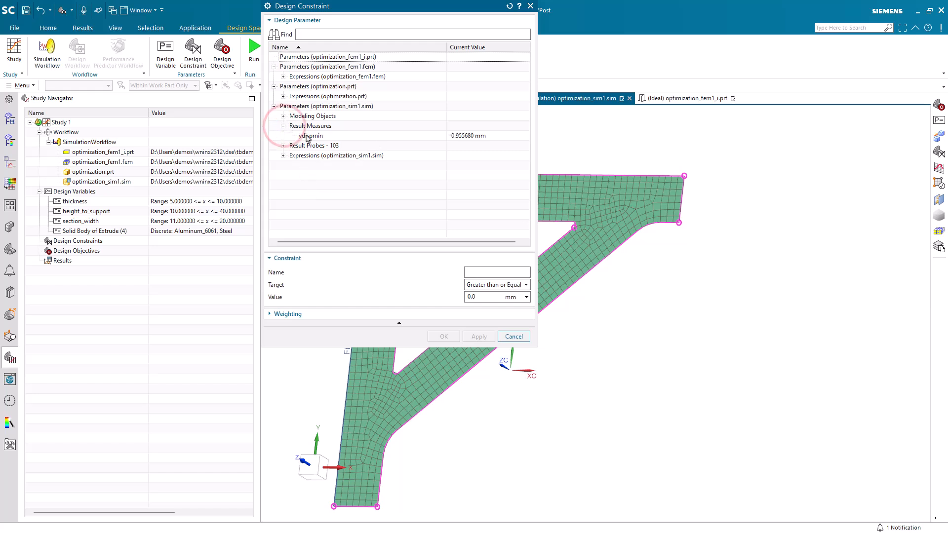
left_click(309, 136)
left_click(478, 297)
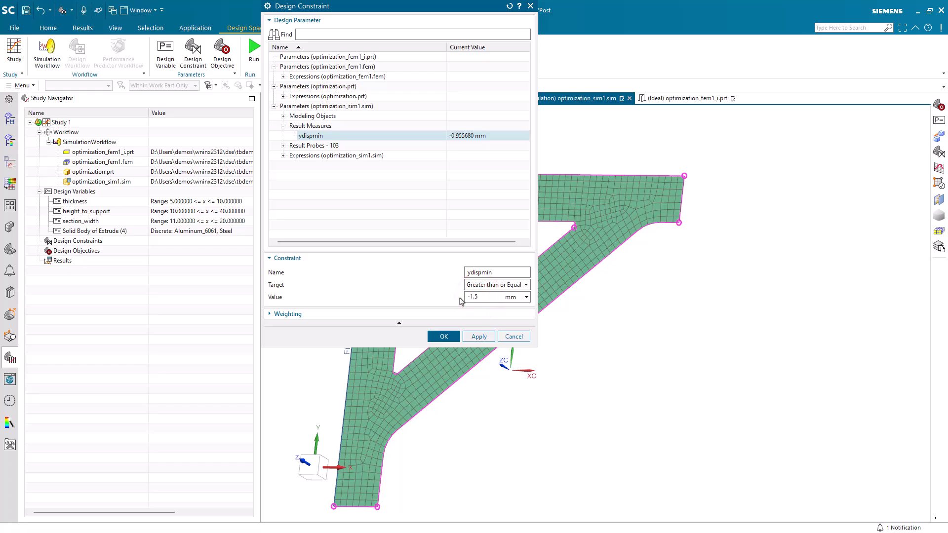
left_click(478, 337)
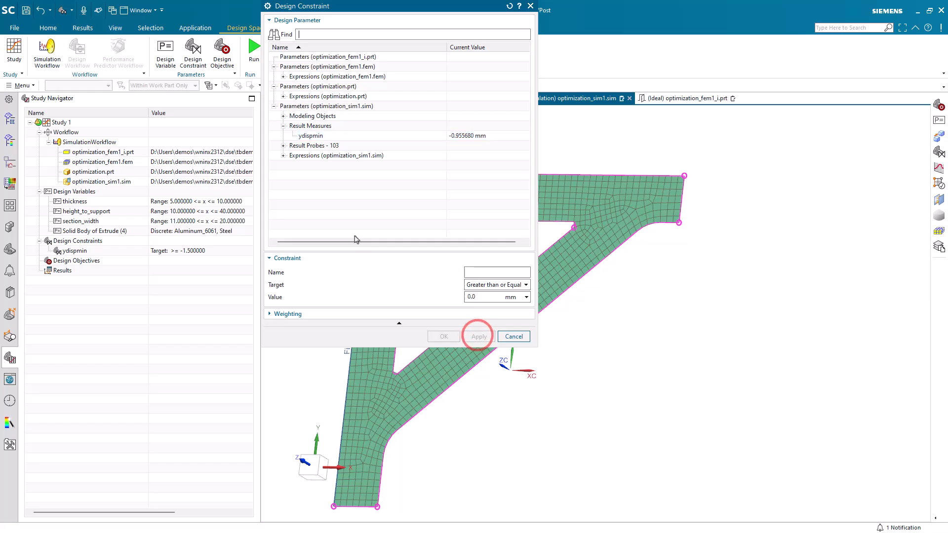
Add a design constraint on solution 103's freq result probe, greater than or equal to 900 Hz.
left_click(283, 146)
left_click(304, 156)
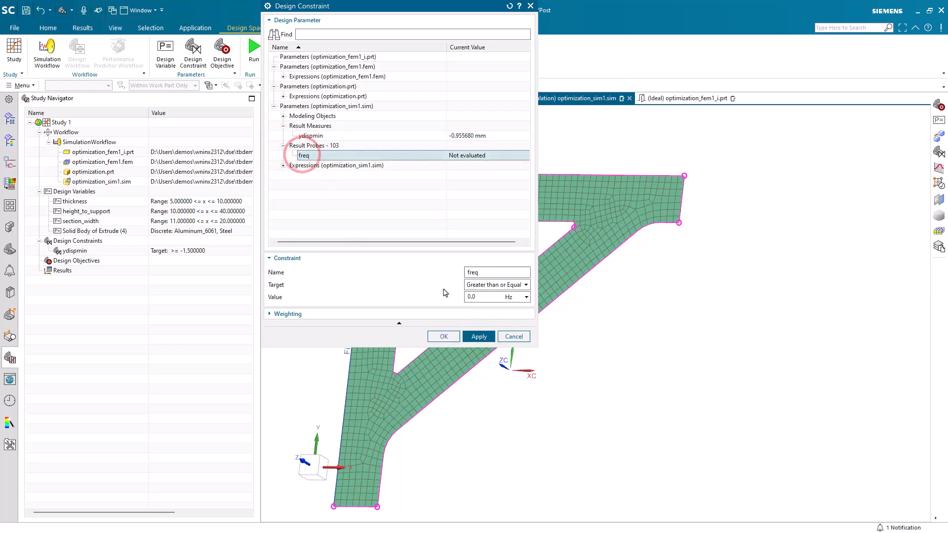
left_click(469, 297)
type("900")
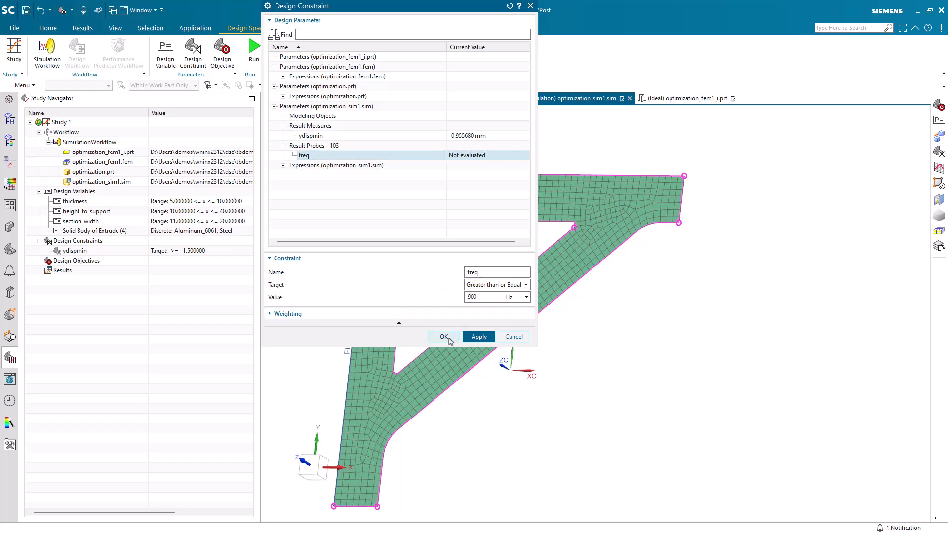
left_click(444, 337)
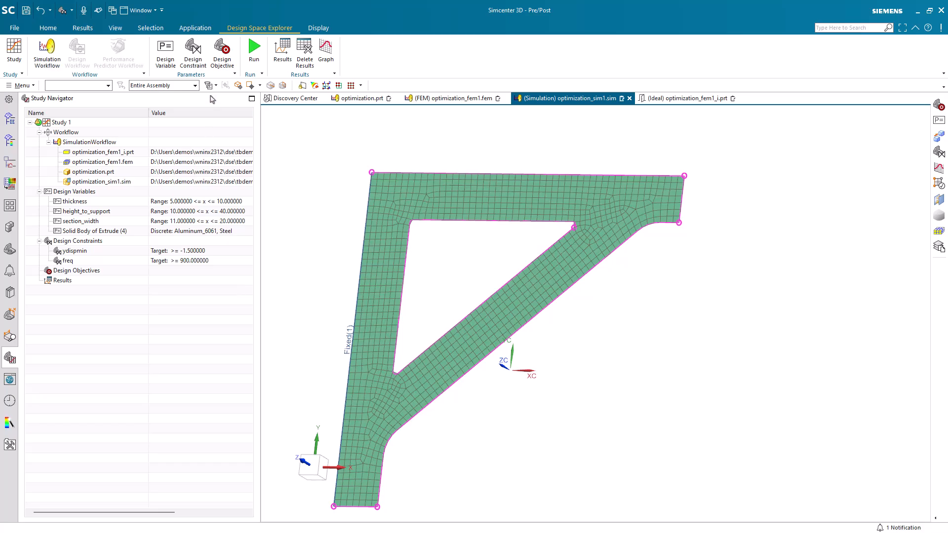
Add a design objective that minimizes the weight measurement expression of optimization.prt.
left_click(223, 48)
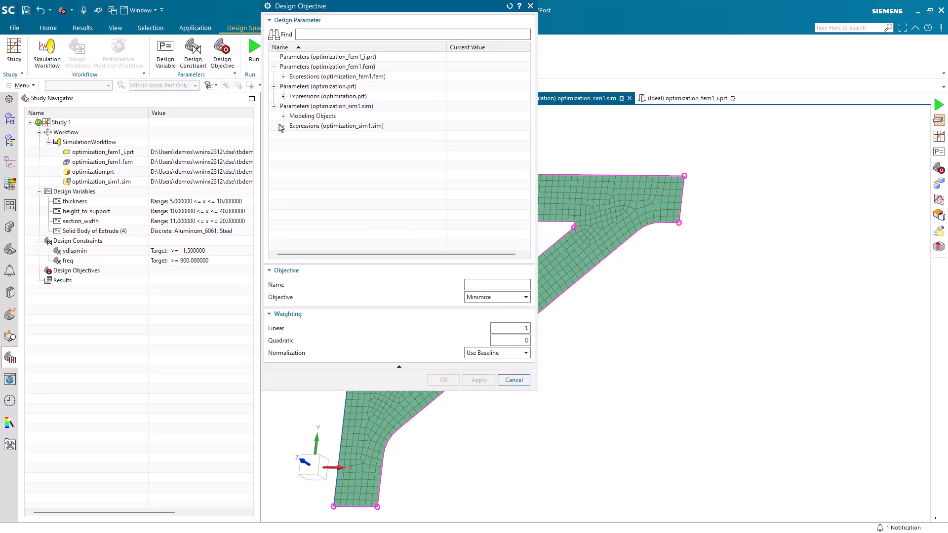
left_click(283, 97)
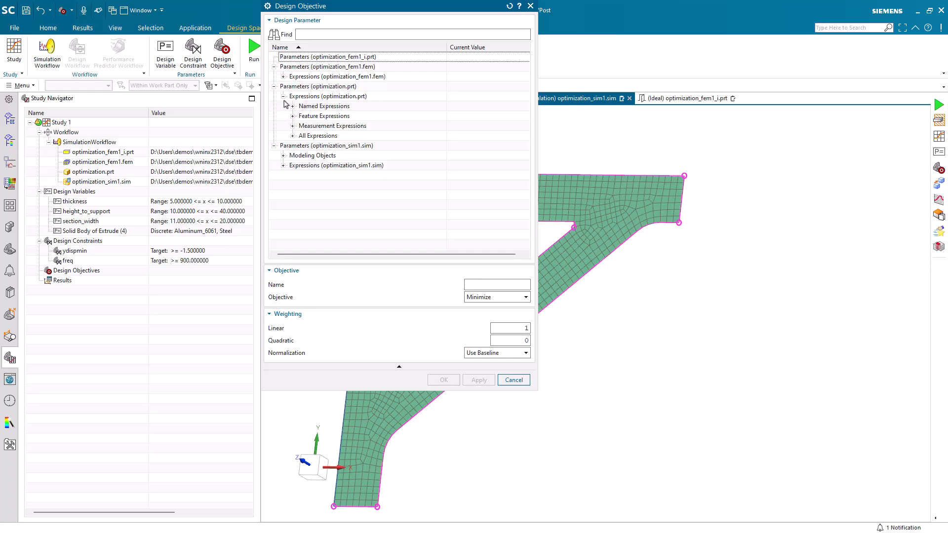
left_click(293, 127)
left_click(321, 136)
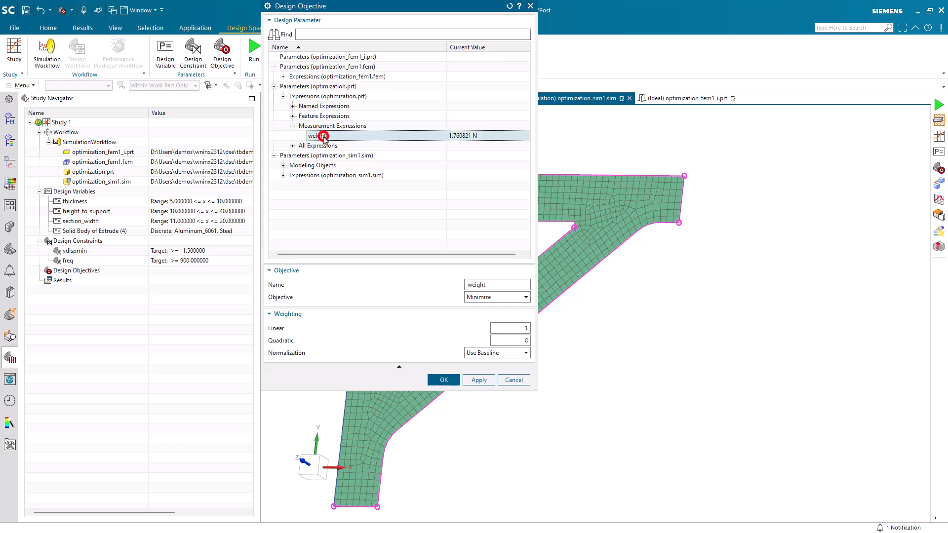
left_click(484, 298)
left_click(483, 296)
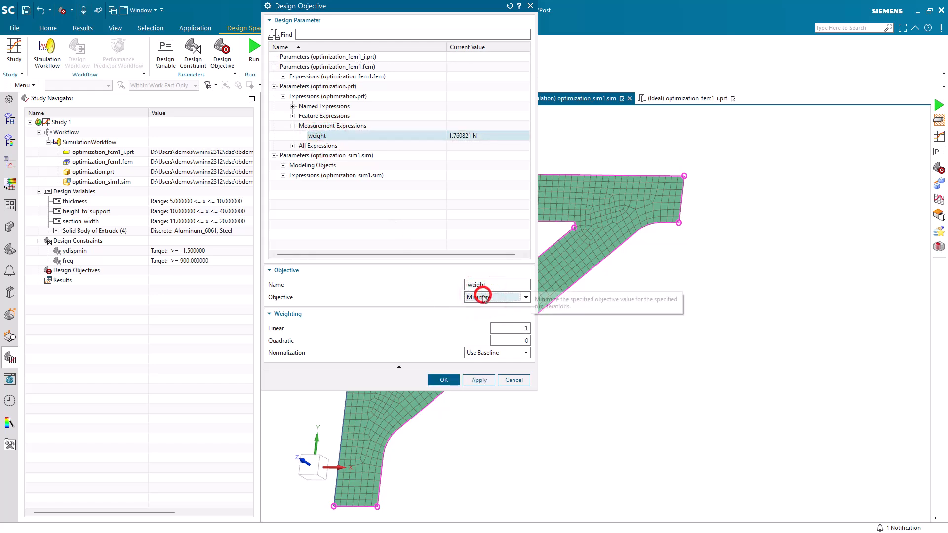
left_click(444, 381)
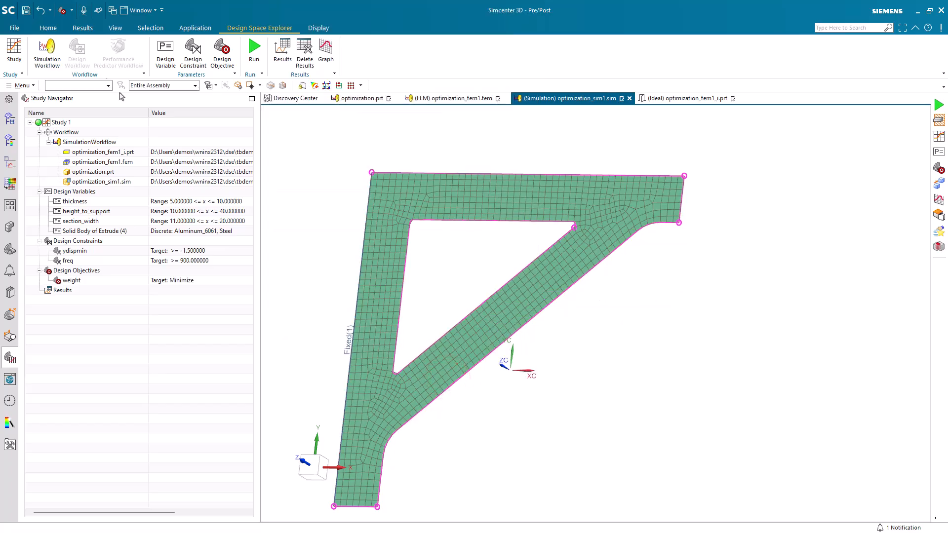
Save the files and run the study as Run 1 with 40 iterations, Neutral baseline design and a newly generated random seed.
left_click(26, 10)
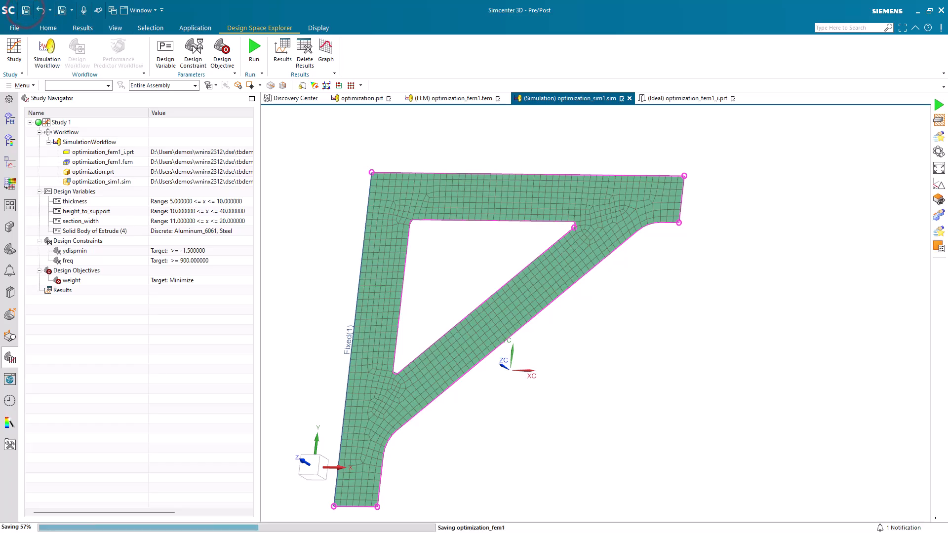
left_click(254, 49)
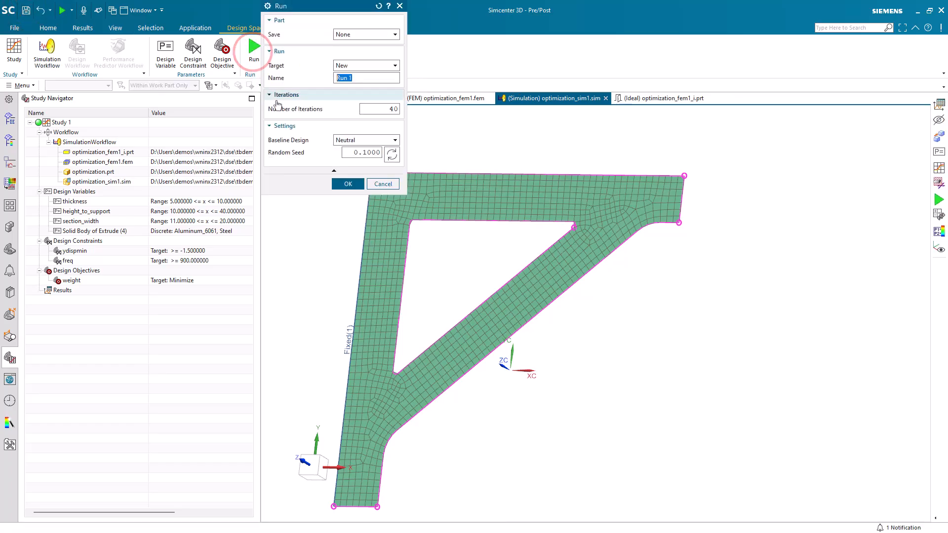
left_click(393, 155)
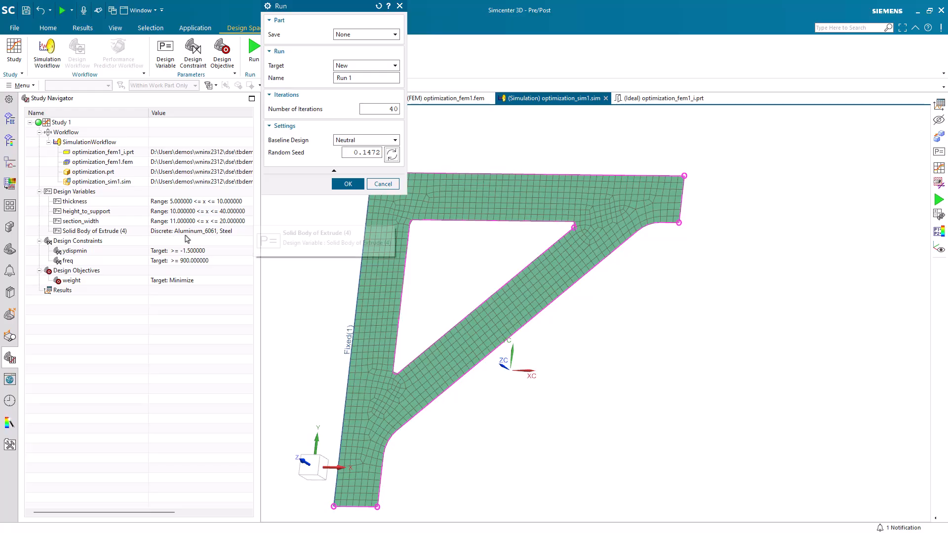
left_click(341, 185)
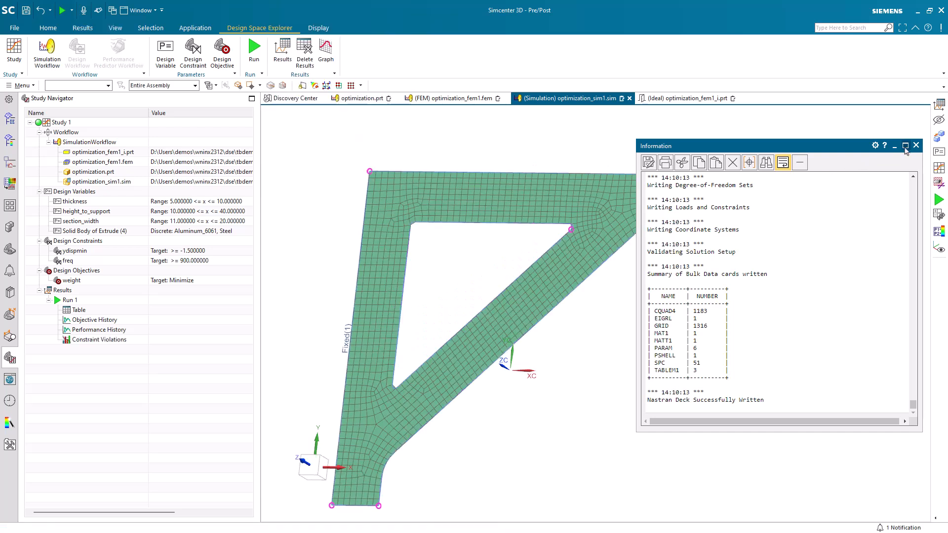
left_click(916, 144)
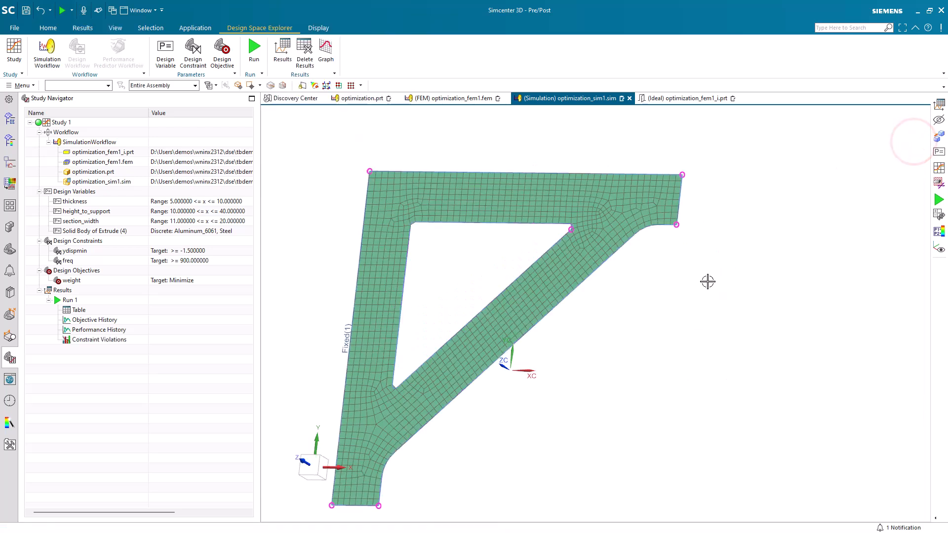
Examine Run 1's design table in an enlarged results window, sorting the designs by weight in ascending order.
left_click(283, 50)
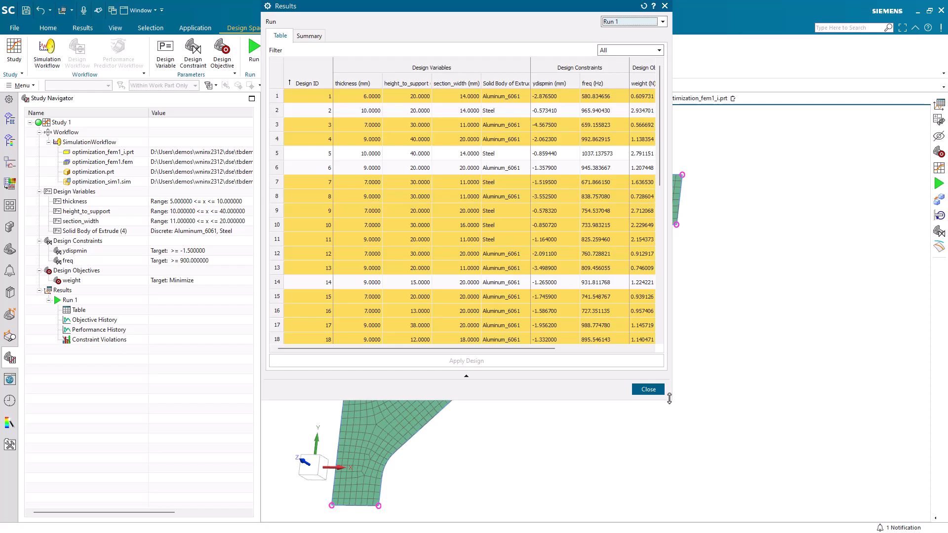
left_click_drag(672, 401, 865, 521)
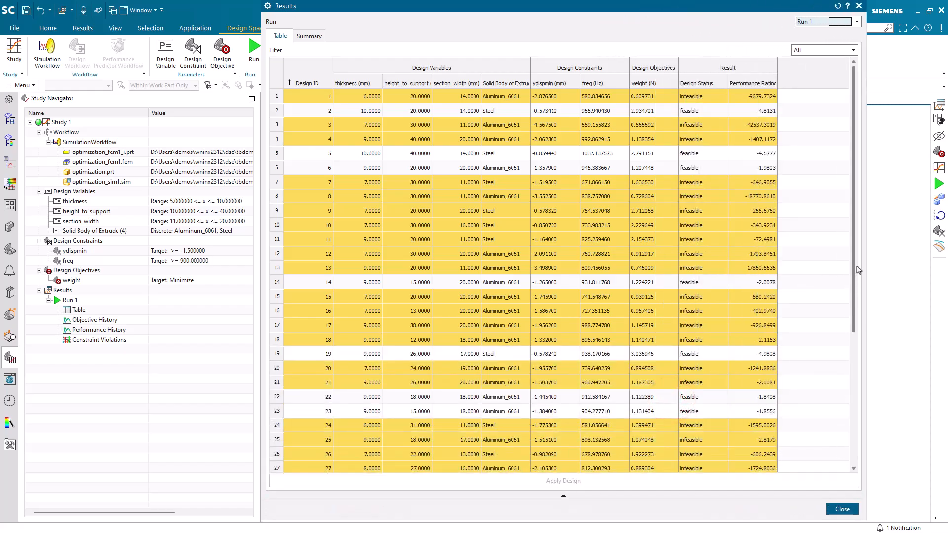
scroll(855, 257, "down", 5)
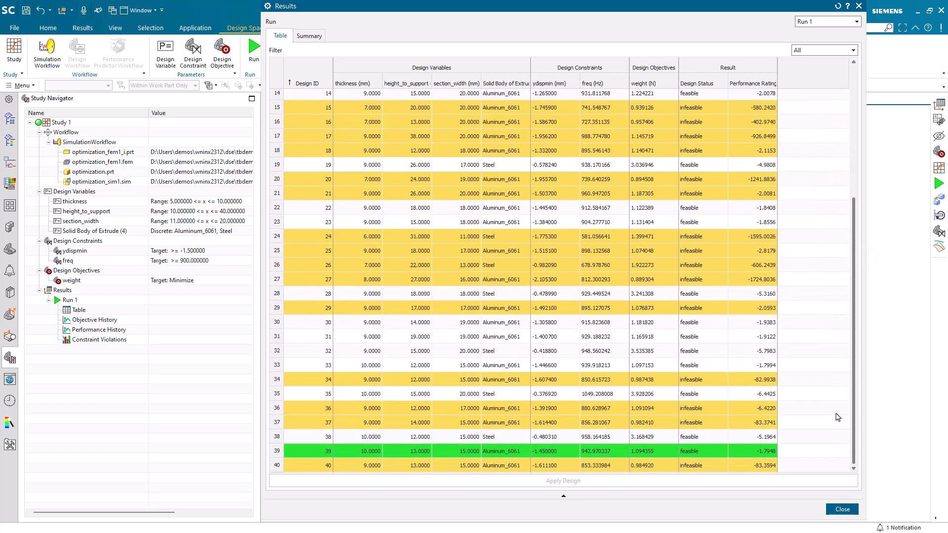
scroll(846, 297, "up", 5)
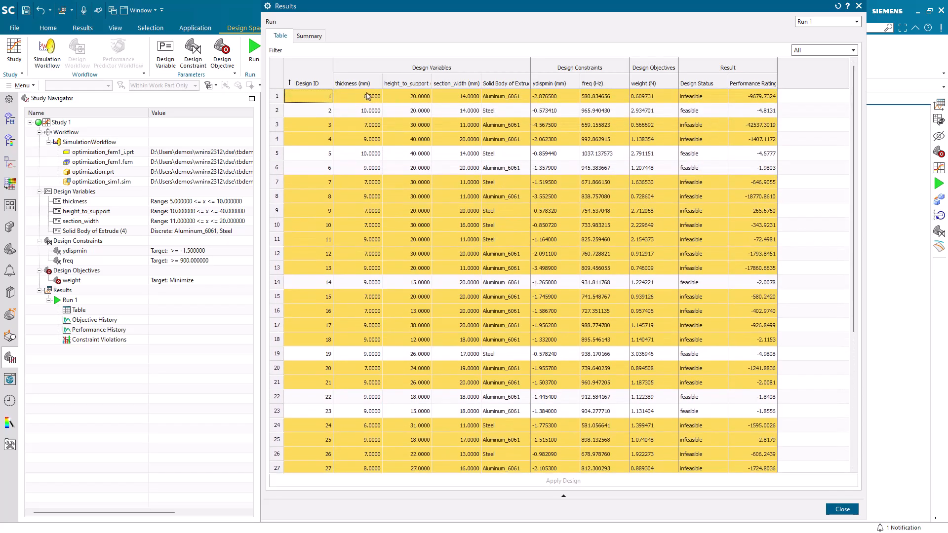
right_click(651, 82)
left_click(654, 85)
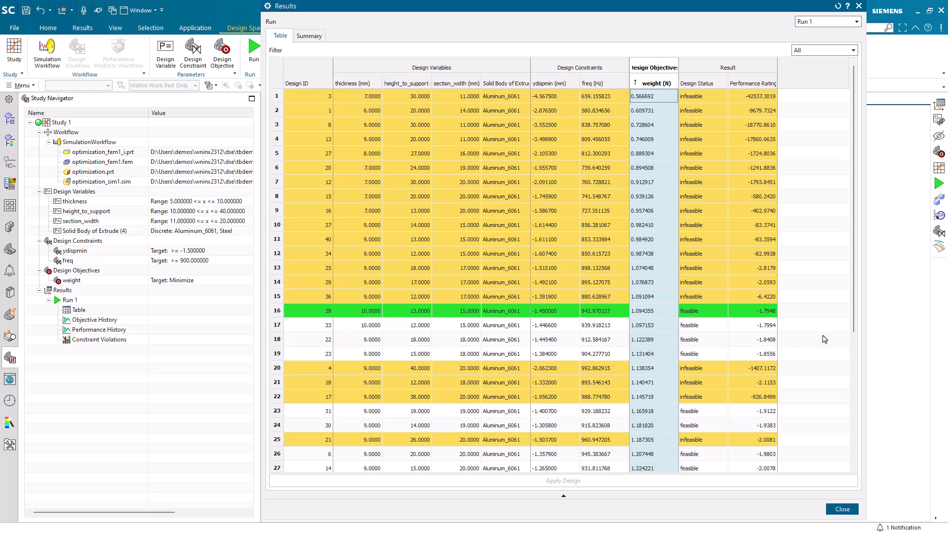
left_click_drag(854, 316, 852, 452)
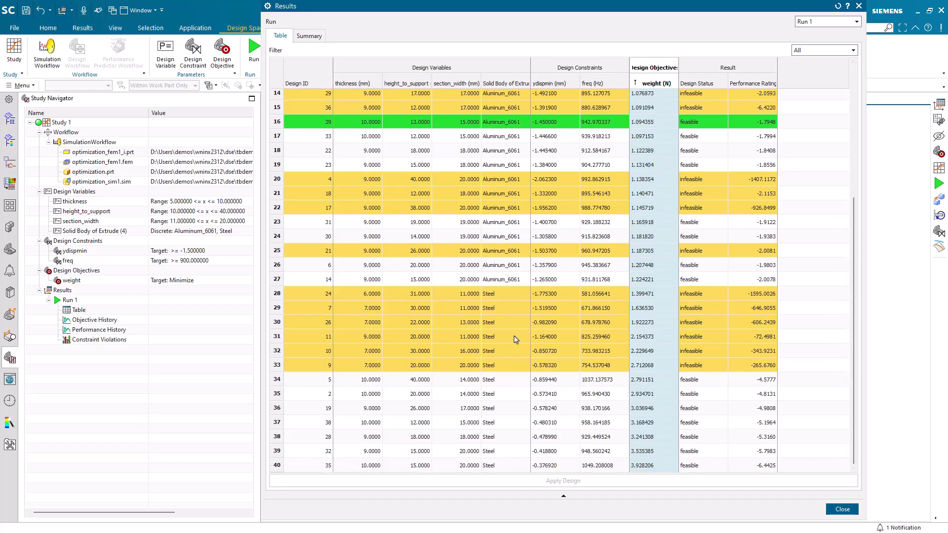
Apply design 39, the best design highlighted in green, to the model and close the results.
right_click(413, 126)
left_click(427, 129)
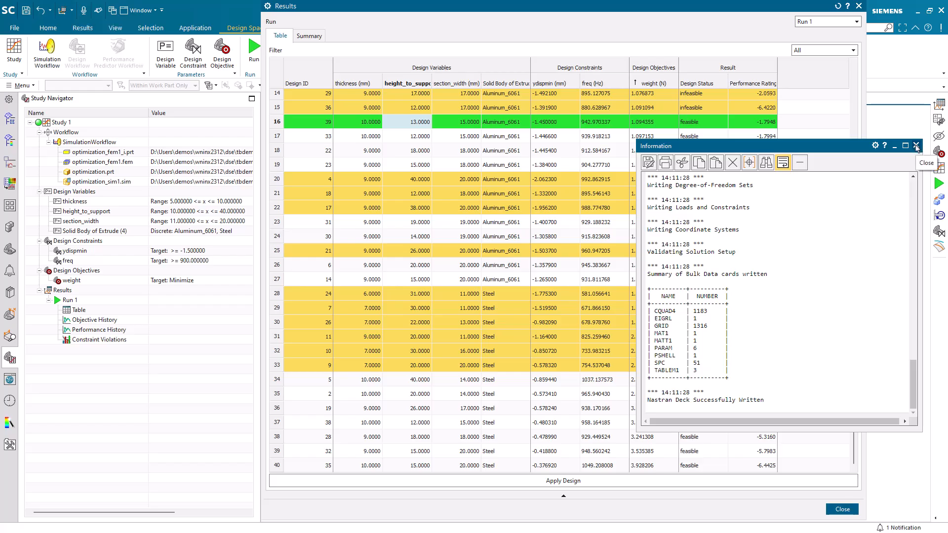
left_click(916, 146)
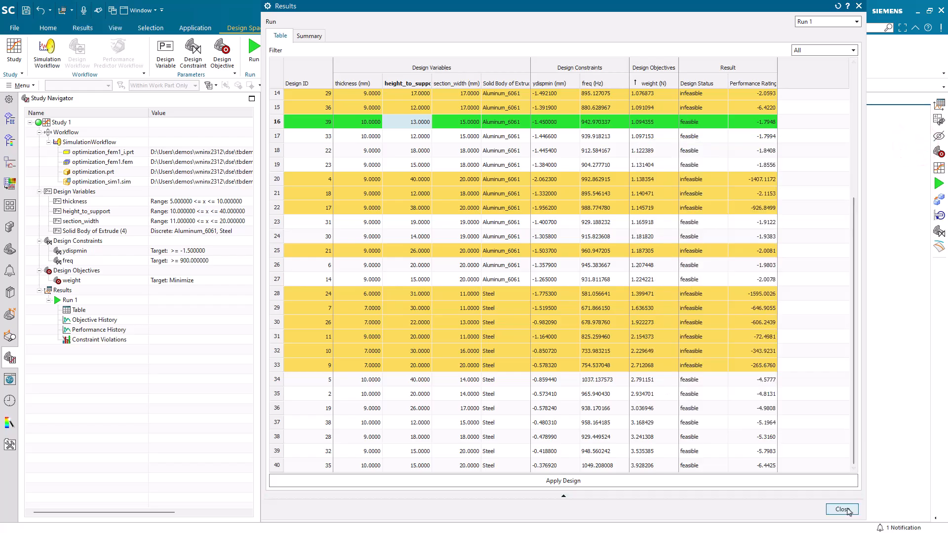
left_click(849, 512)
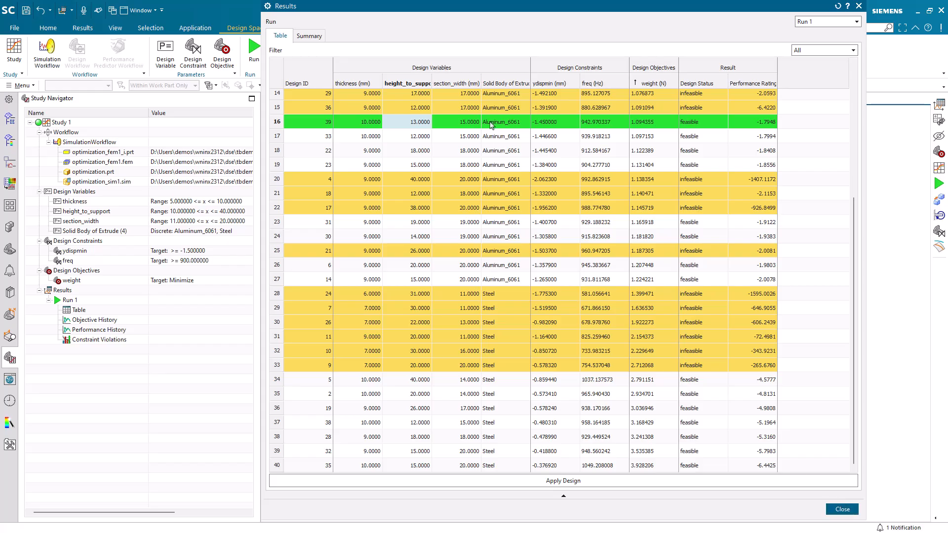
left_click(842, 510)
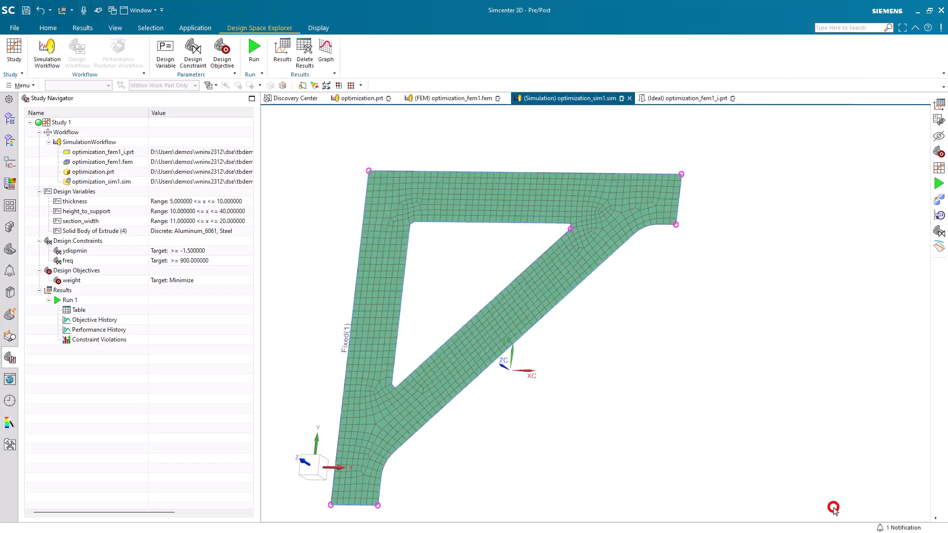
middle_click_drag(587, 354, 608, 343)
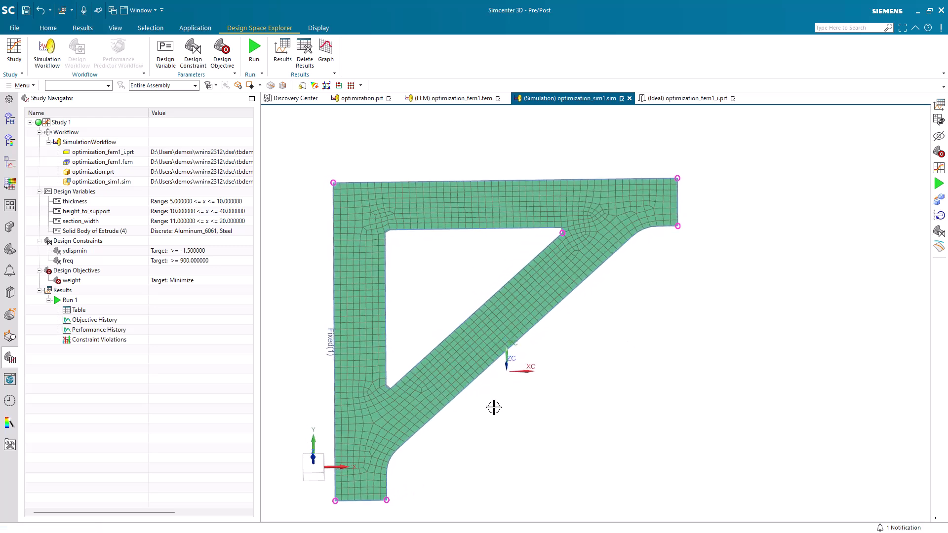
Review Run 1's summary of feasible and infeasible designs and its optimization details.
left_click(284, 53)
left_click(309, 36)
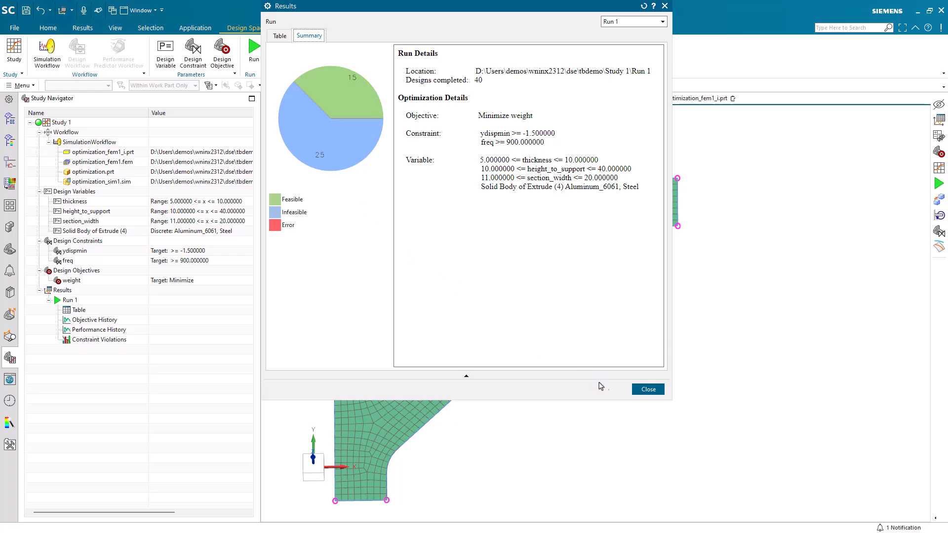
left_click(645, 390)
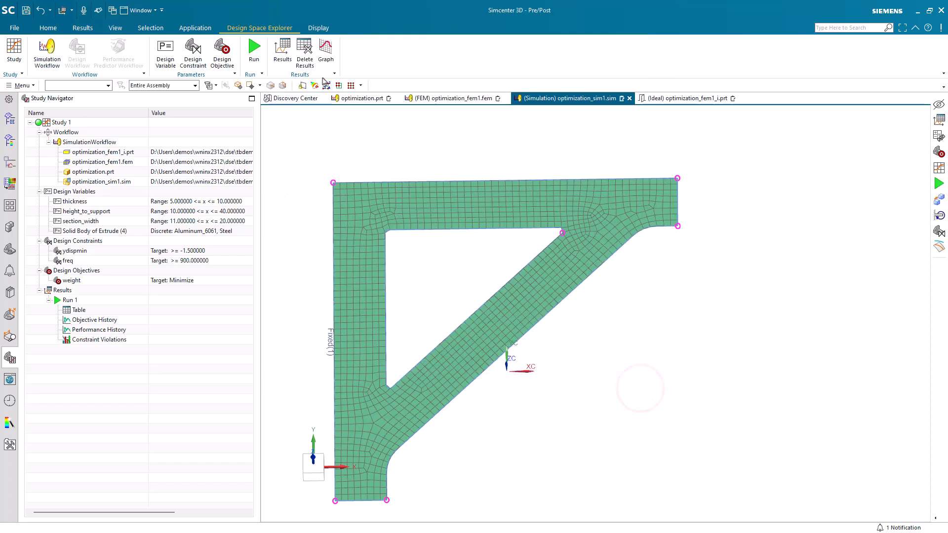
Open a history graph for Run 1 and view thickness, height_to_support and section_width one at a time against design ID.
left_click(325, 49)
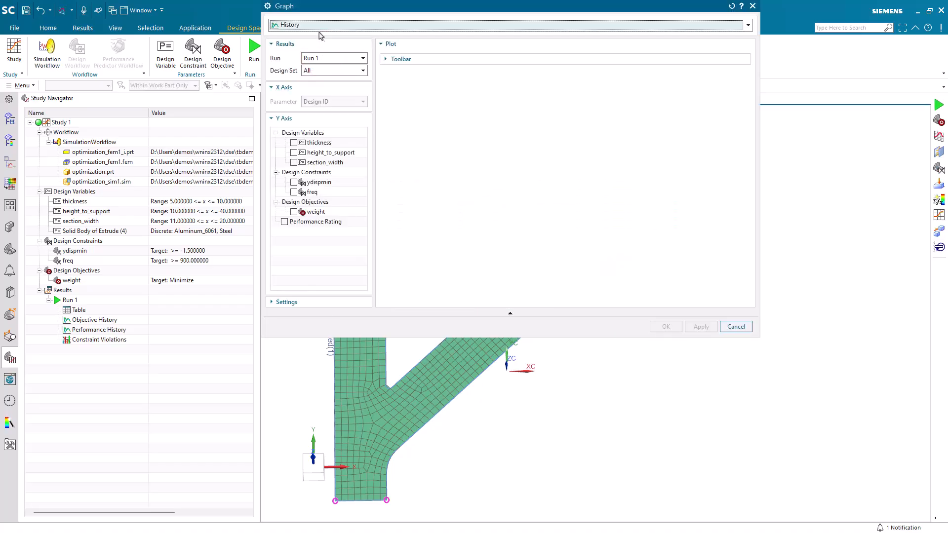
left_click_drag(326, 8, 243, 101)
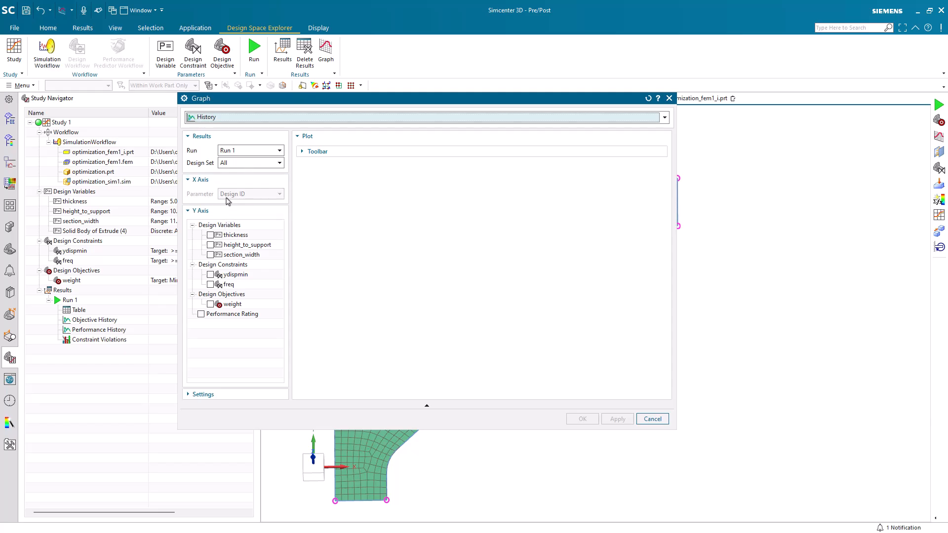
left_click(211, 235)
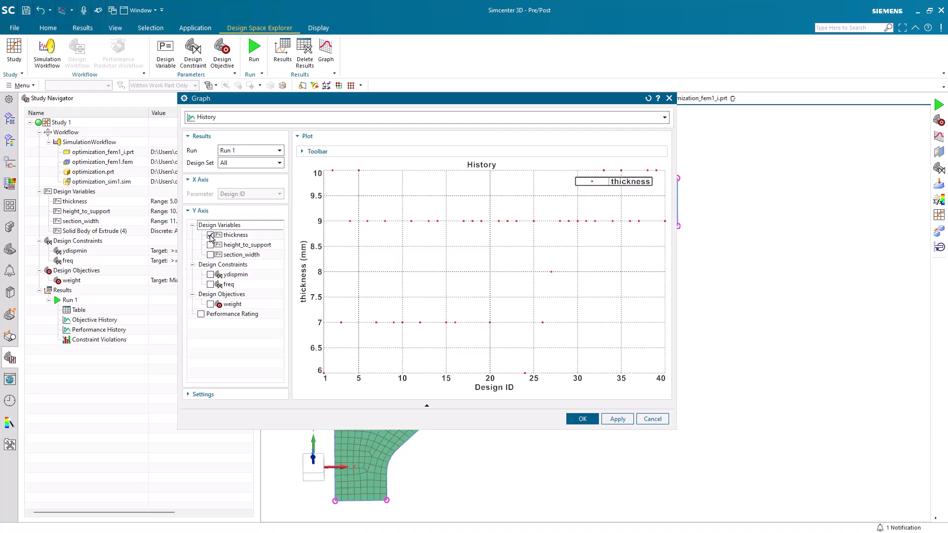
left_click(210, 235)
left_click(211, 245)
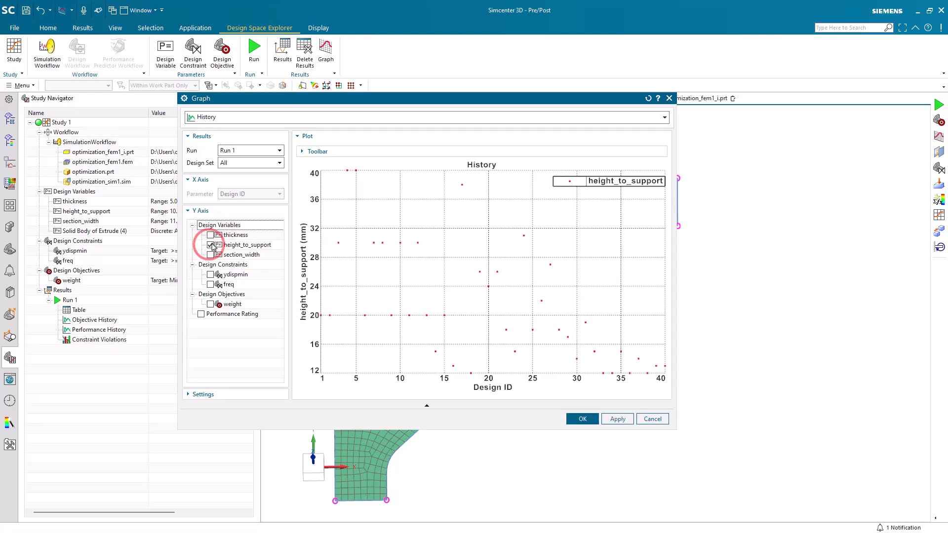
left_click(211, 245)
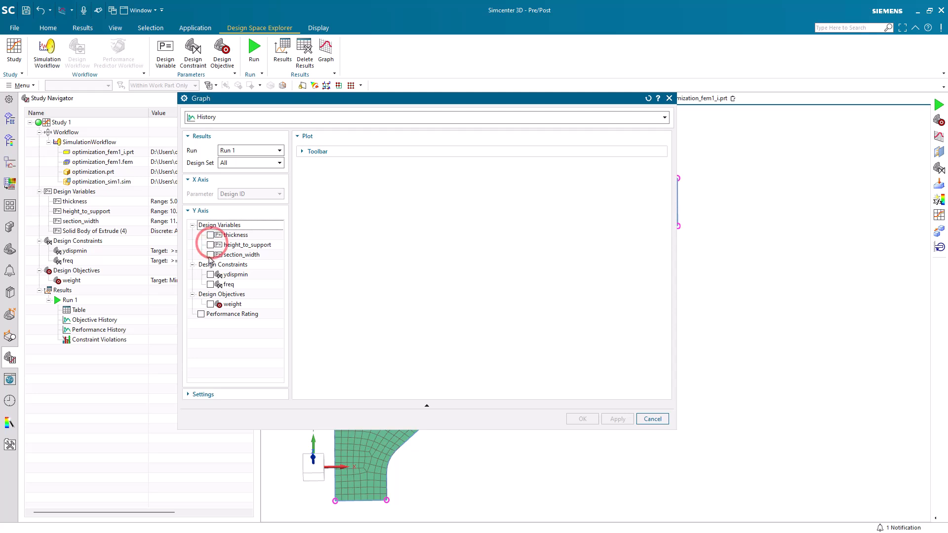
left_click(211, 255)
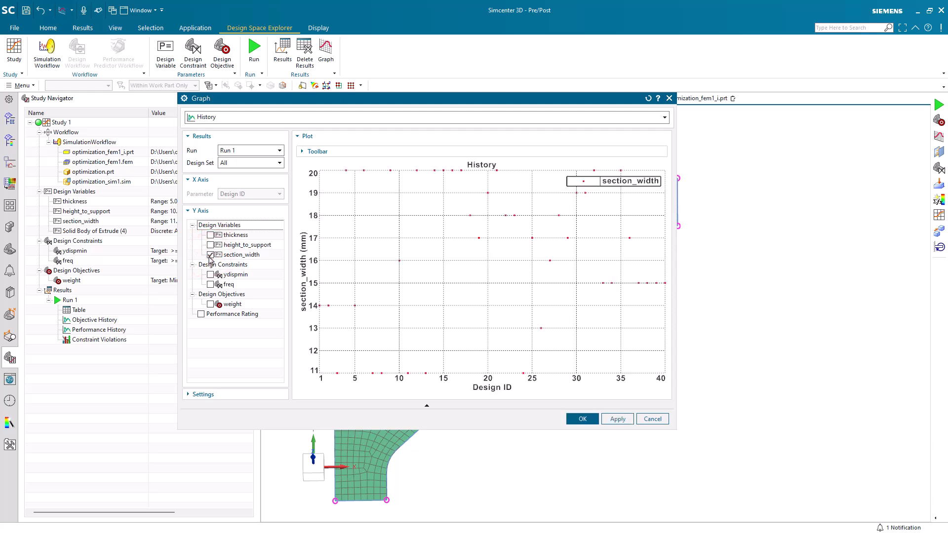
left_click(211, 255)
View the ydispmin and freq constraint histories, and end with only the weight objective plotted.
left_click(211, 274)
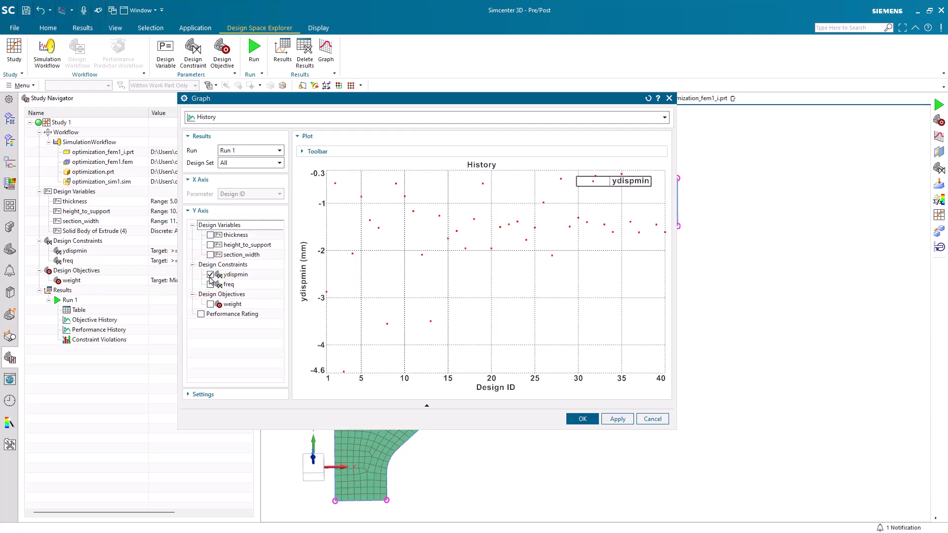
left_click(211, 285)
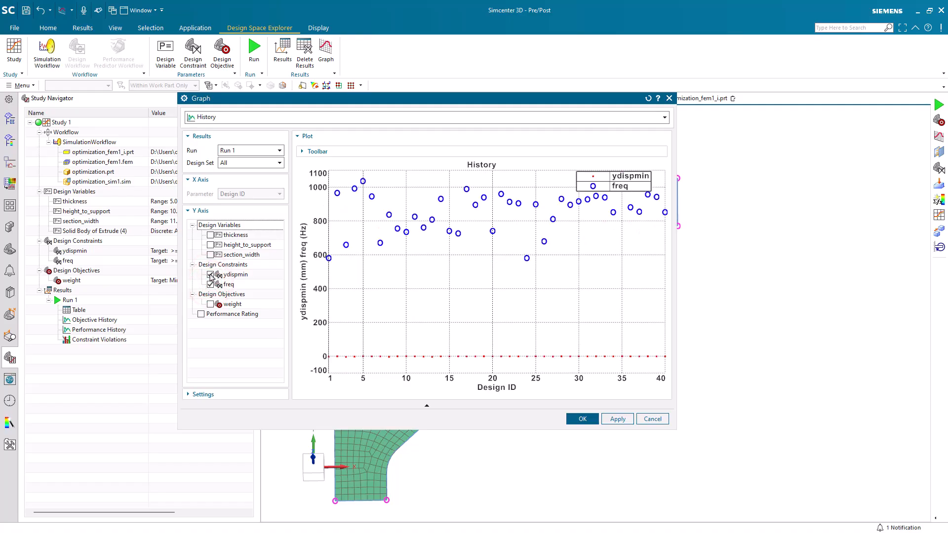
left_click(211, 274)
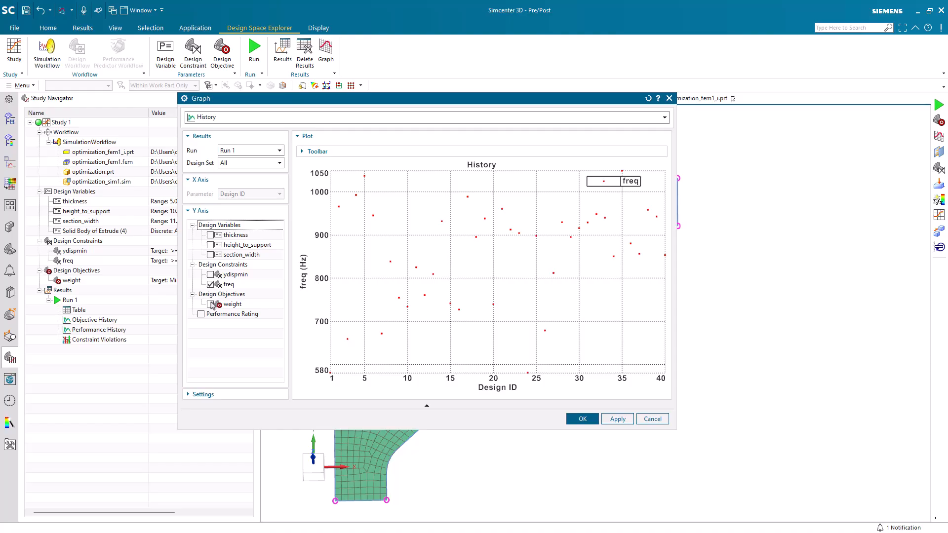
left_click(211, 304)
left_click(211, 304)
left_click(210, 304)
left_click(211, 285)
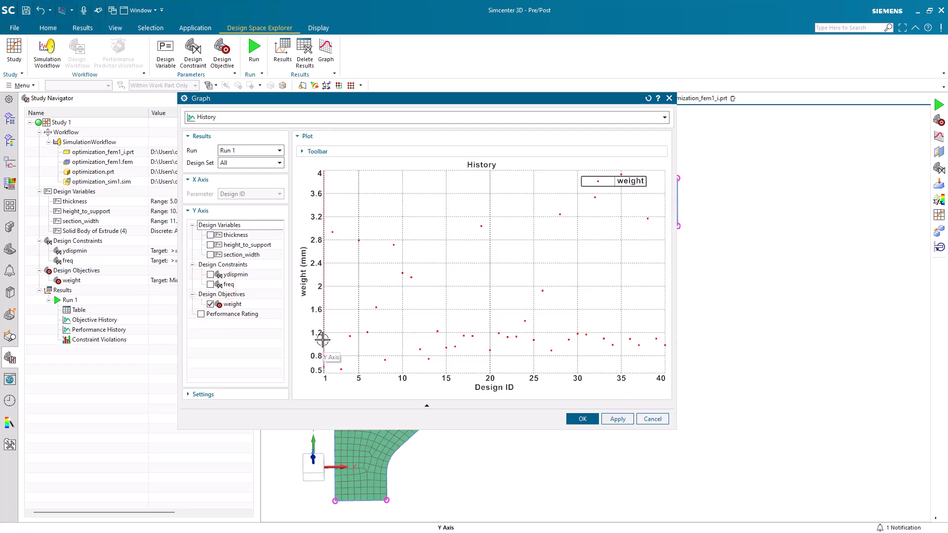
Switch to a 2D Relation graph with thickness on the X axis and view height_to_support and weight separately against it.
left_click(244, 118)
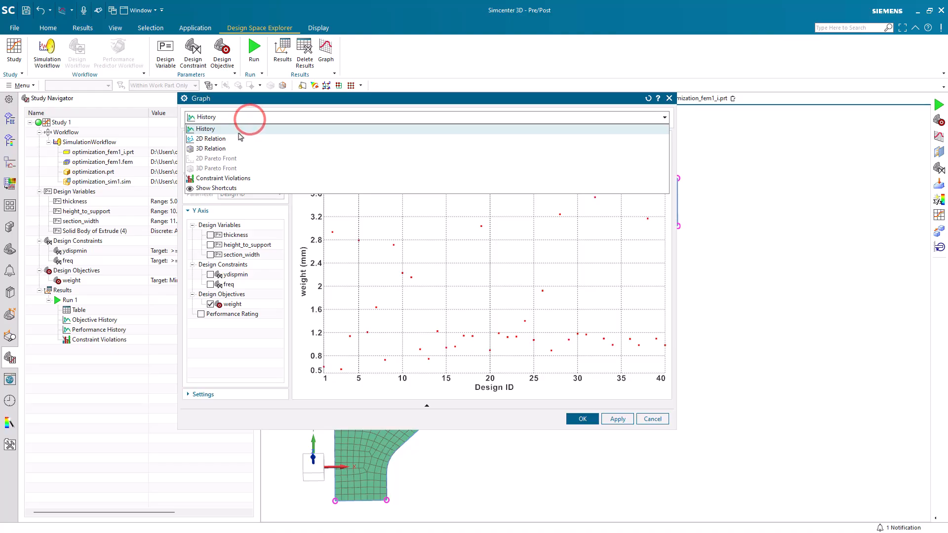
left_click(237, 137)
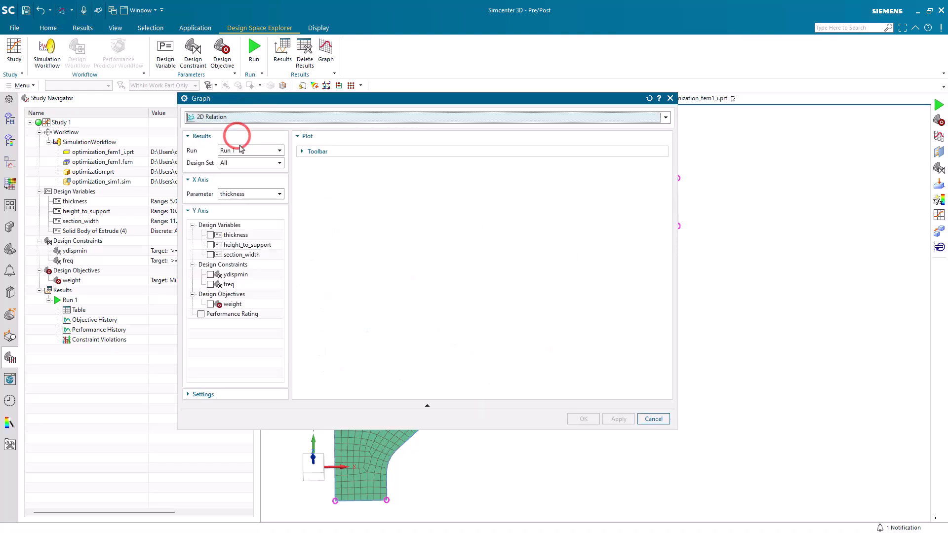
left_click(247, 195)
left_click(246, 195)
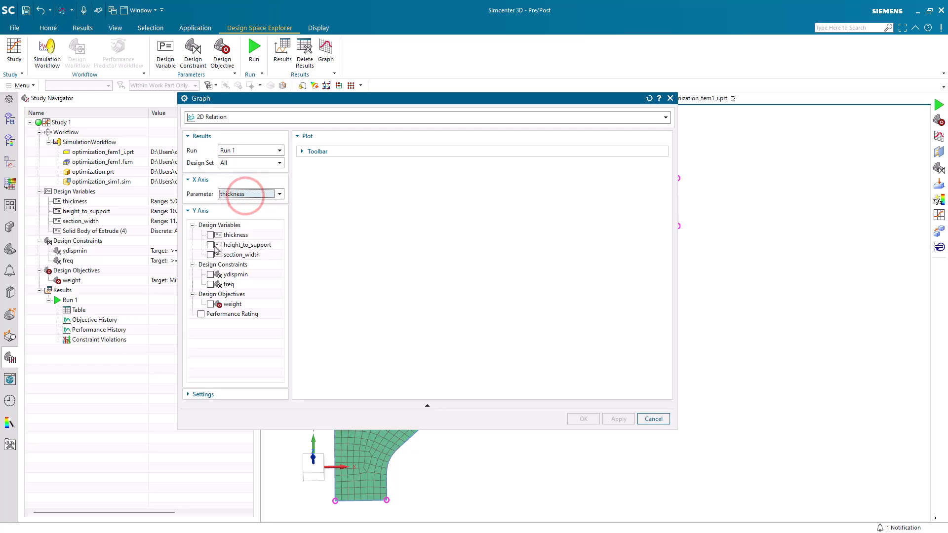
left_click(211, 246)
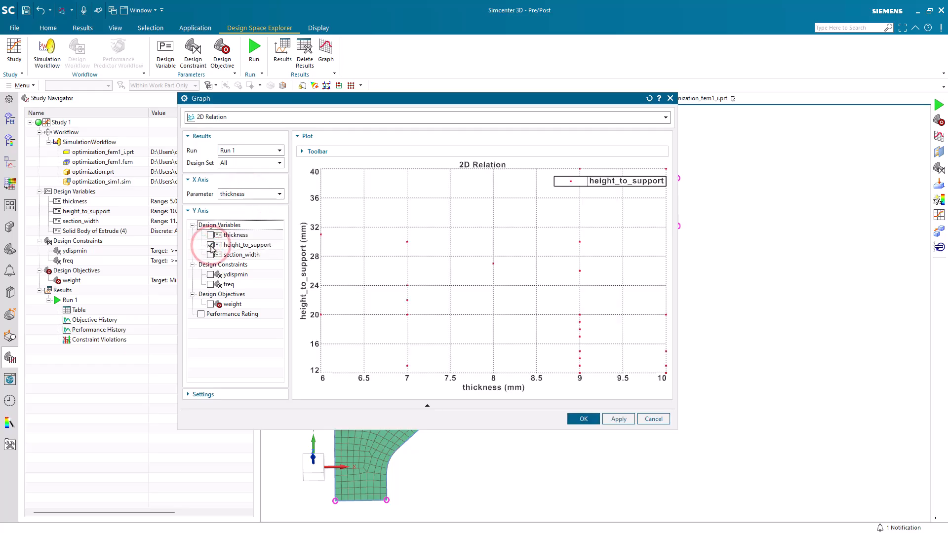
left_click(211, 245)
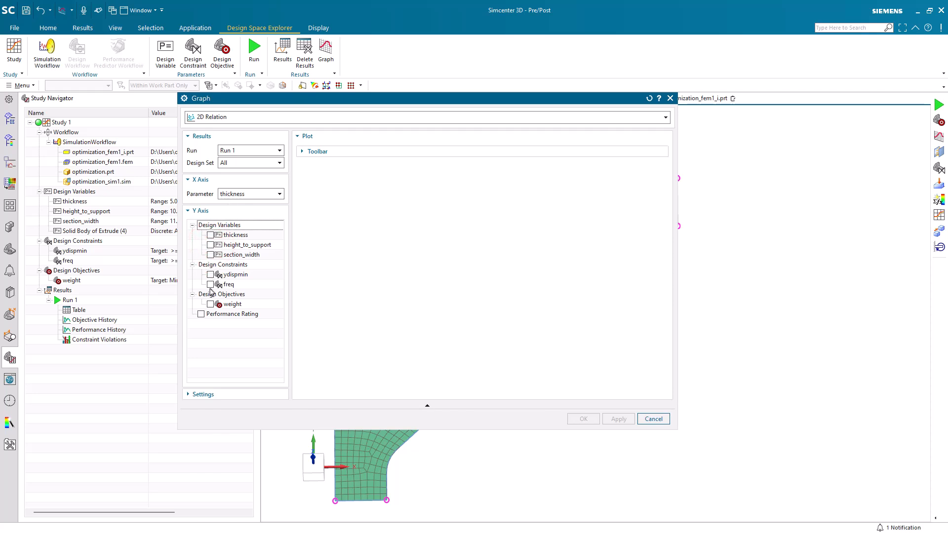
left_click(210, 304)
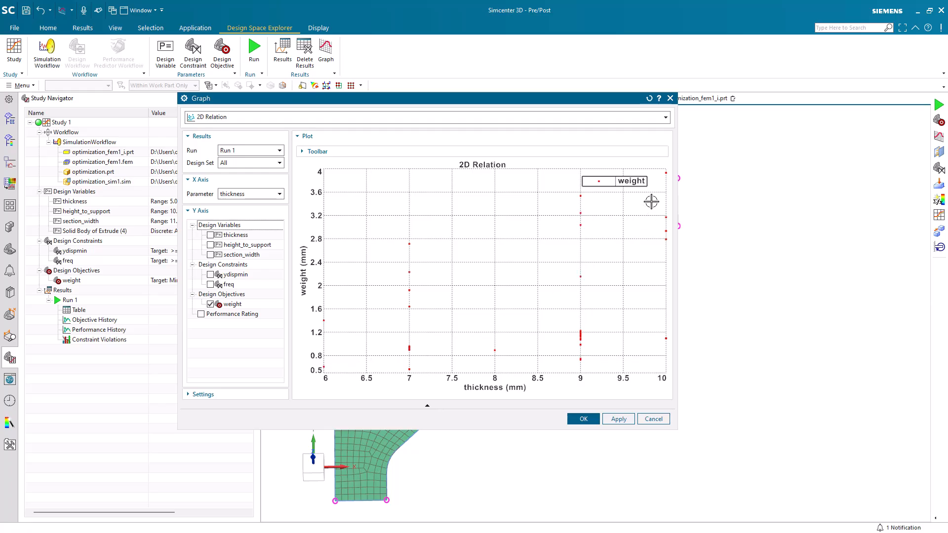
left_click(211, 305)
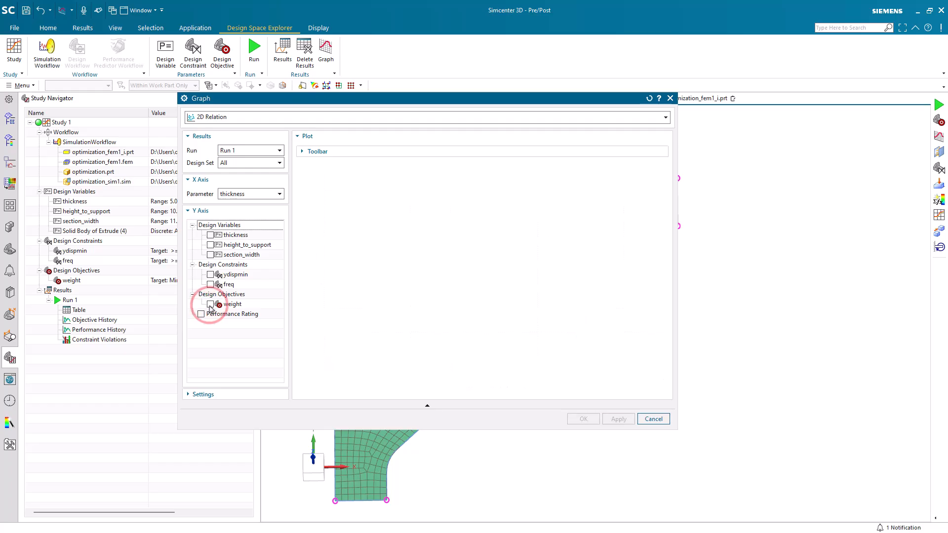
left_click(246, 194)
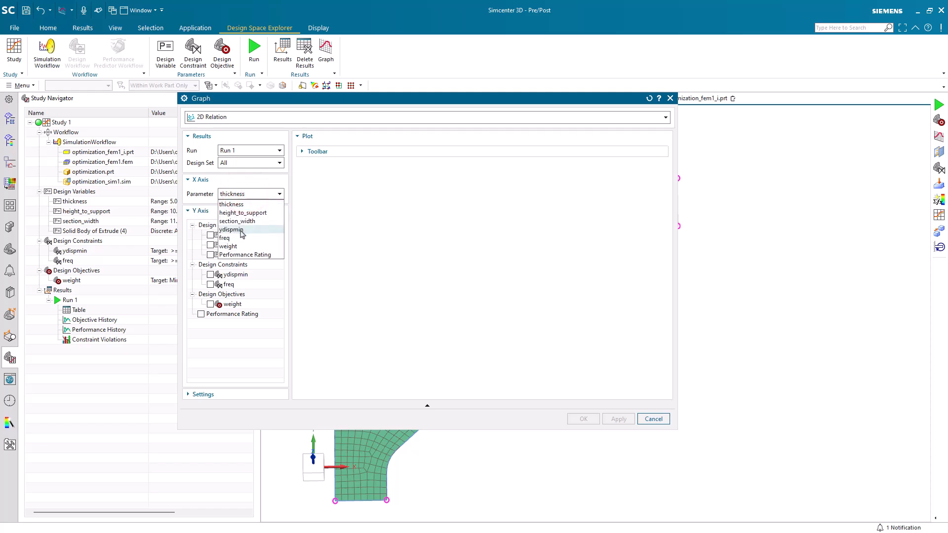
left_click(242, 205)
Plot a 3D Relation graph of weight against thickness on X and section_width on Y, and inspect it from another angle.
left_click(238, 117)
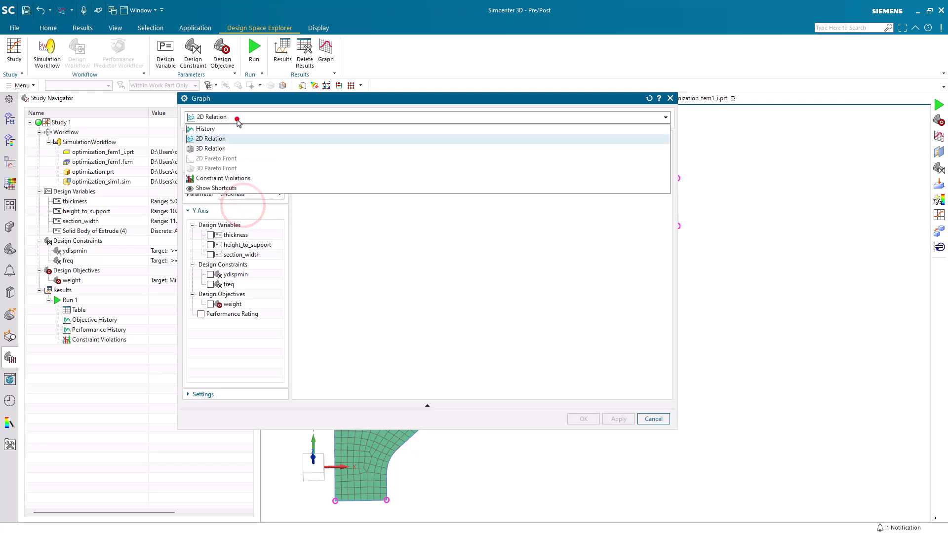
left_click(225, 147)
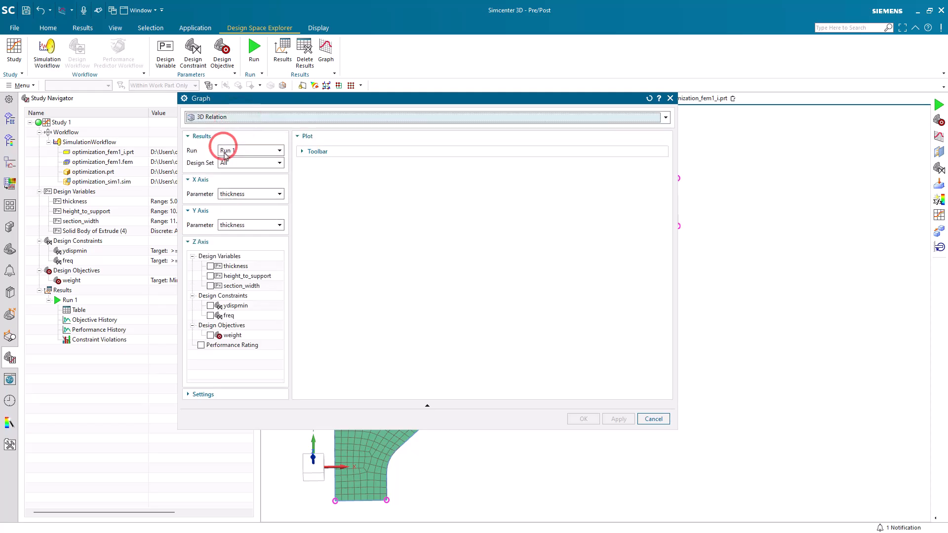
left_click(250, 225)
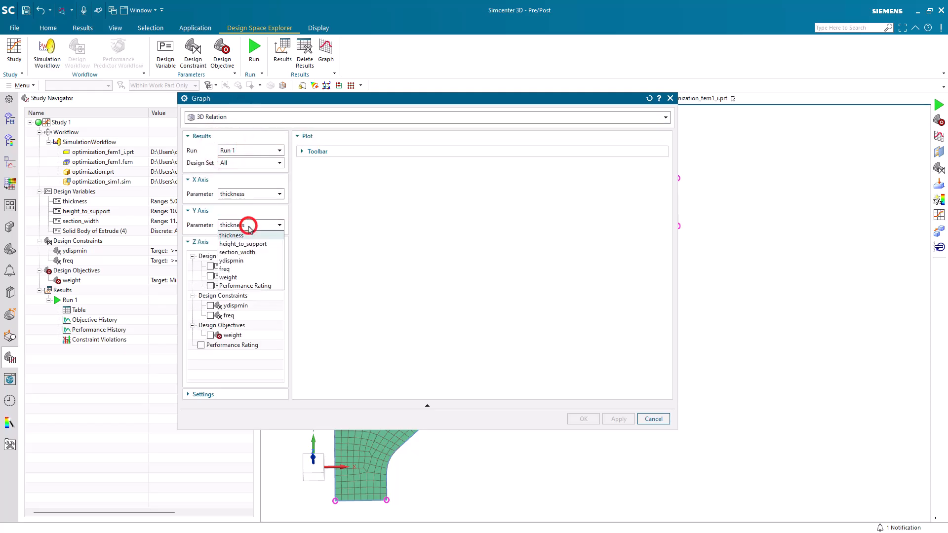
left_click(249, 252)
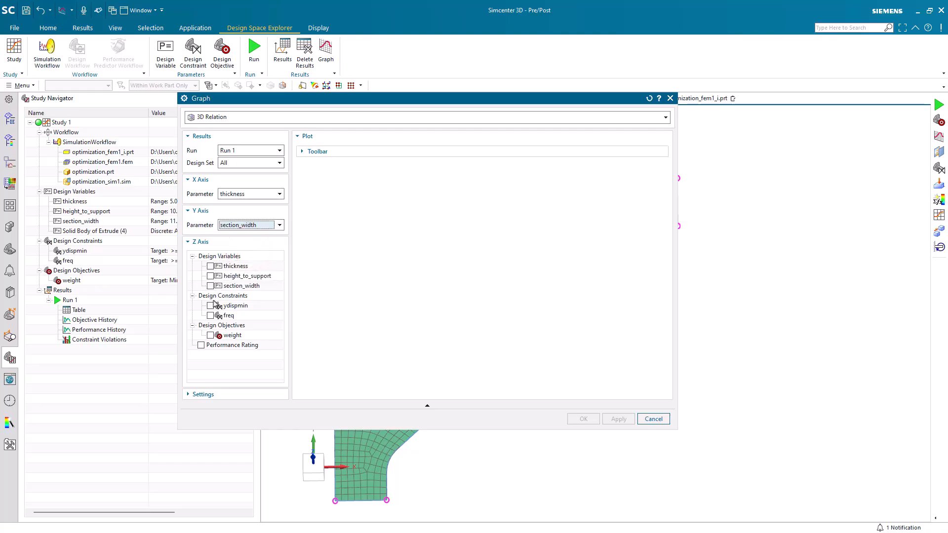
left_click(210, 336)
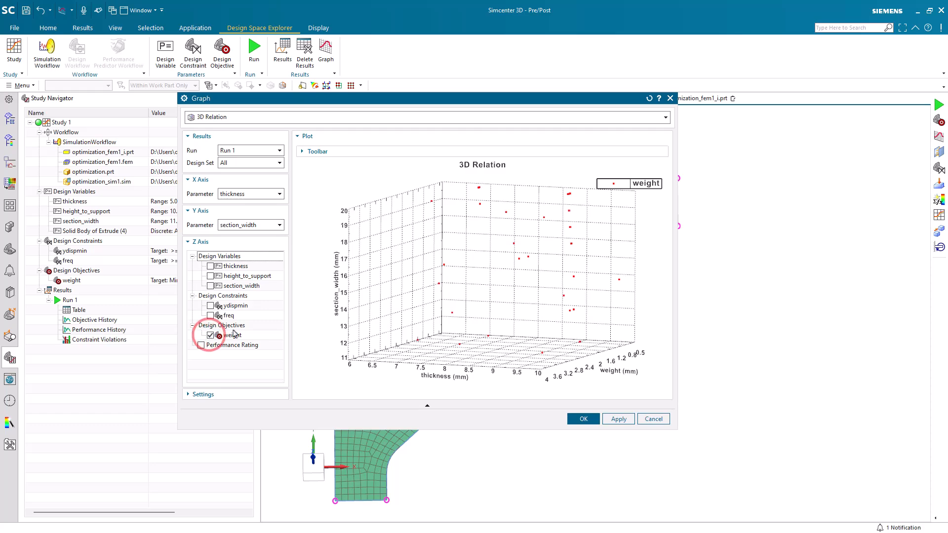
mouse_move(433, 286)
middle_mouse_down()
mouse_move(415, 290)
mouse_move(436, 290)
middle_mouse_up()
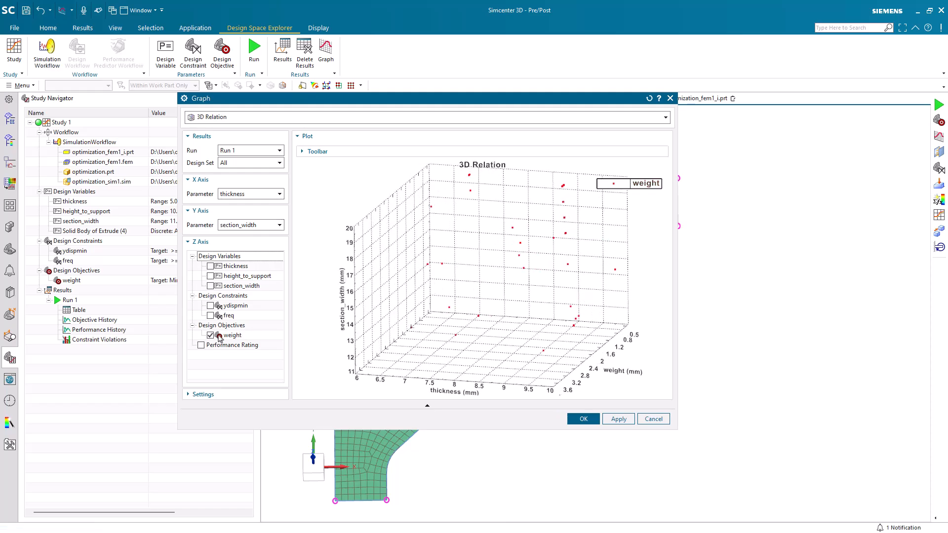